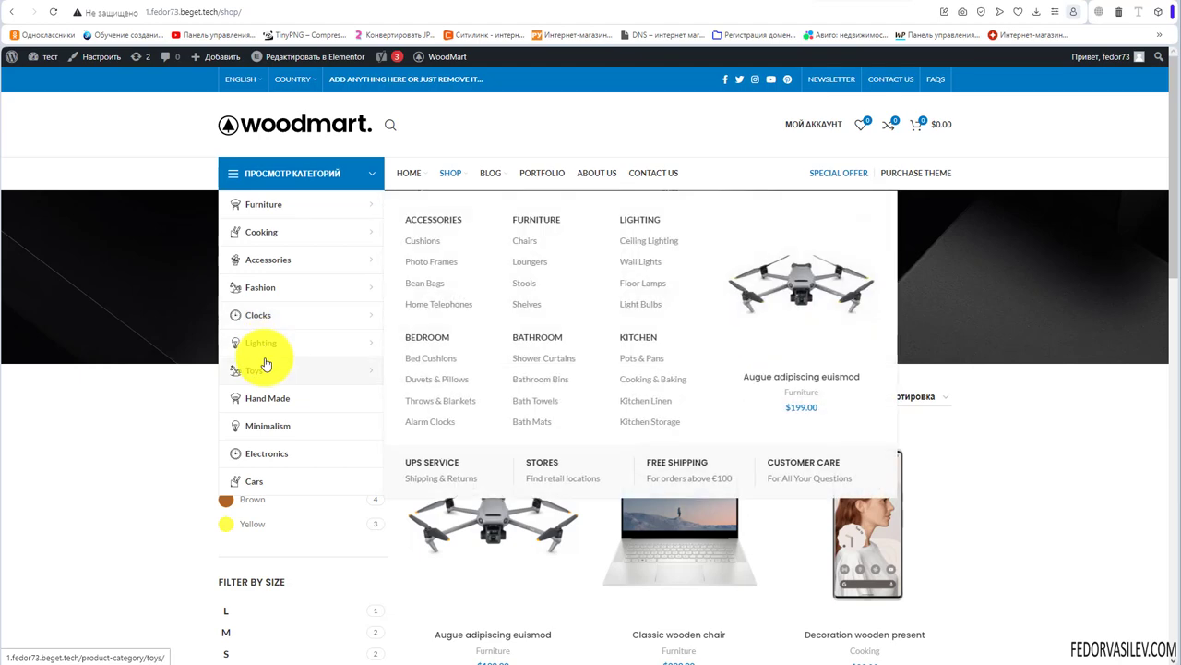
# Step: Examine the demo store's category mega menu with its product carousel, and the Shop mega menu
pyautogui.click(890, 314)
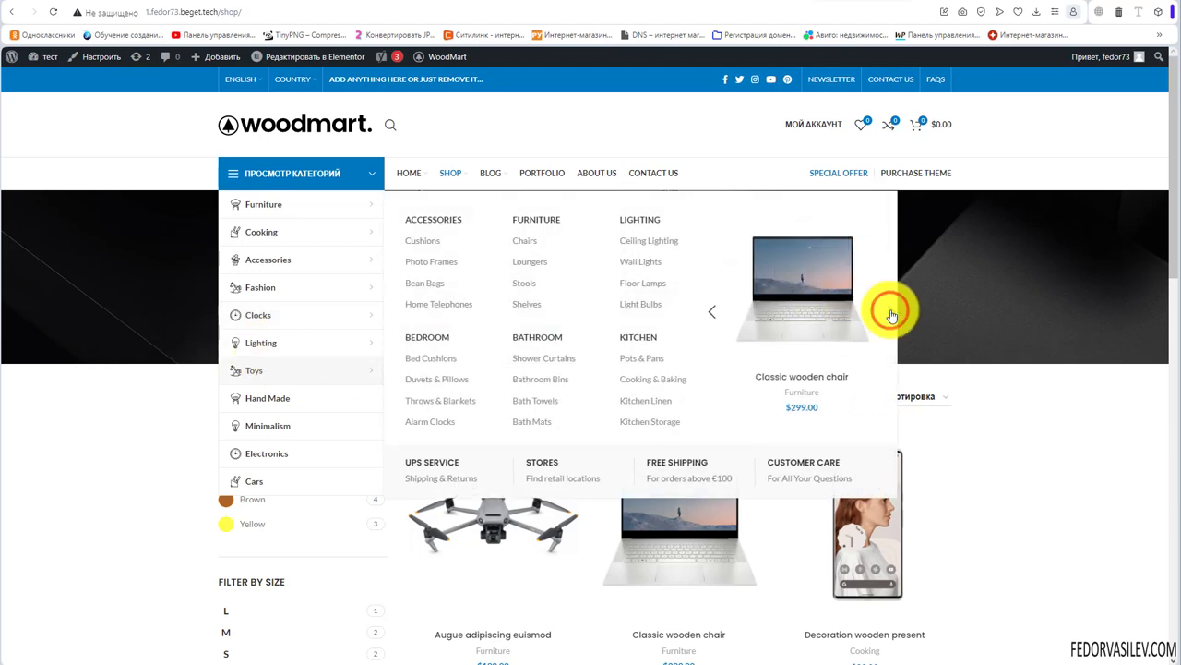
pyautogui.click(889, 314)
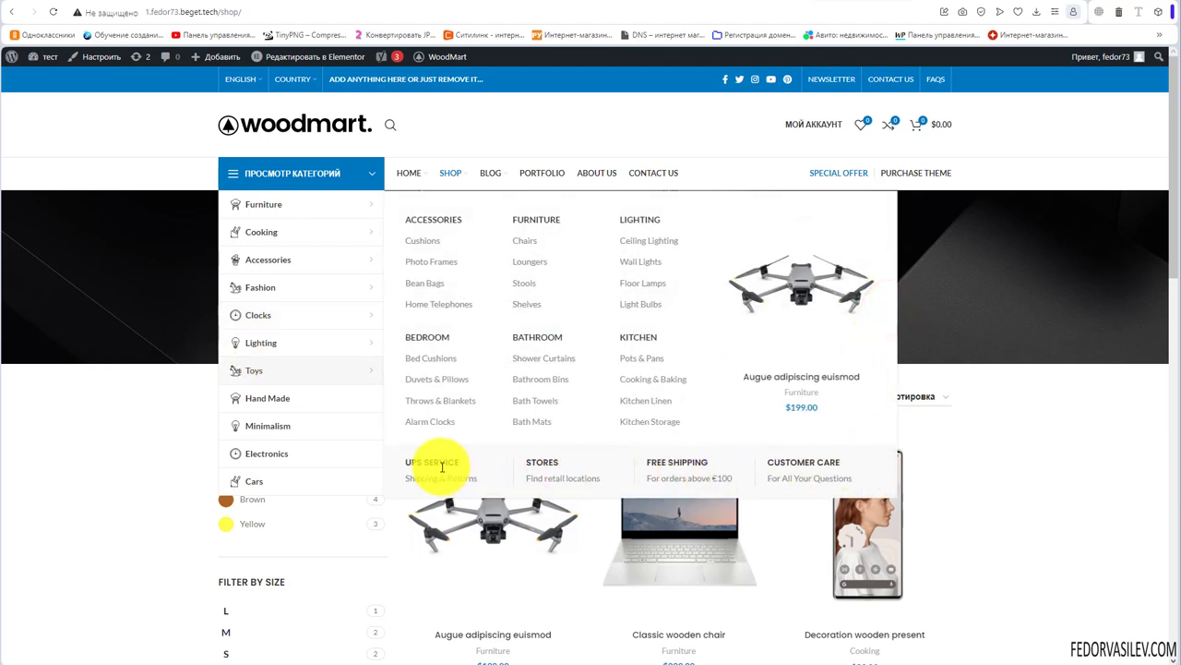
pyautogui.moveTo(444, 184)
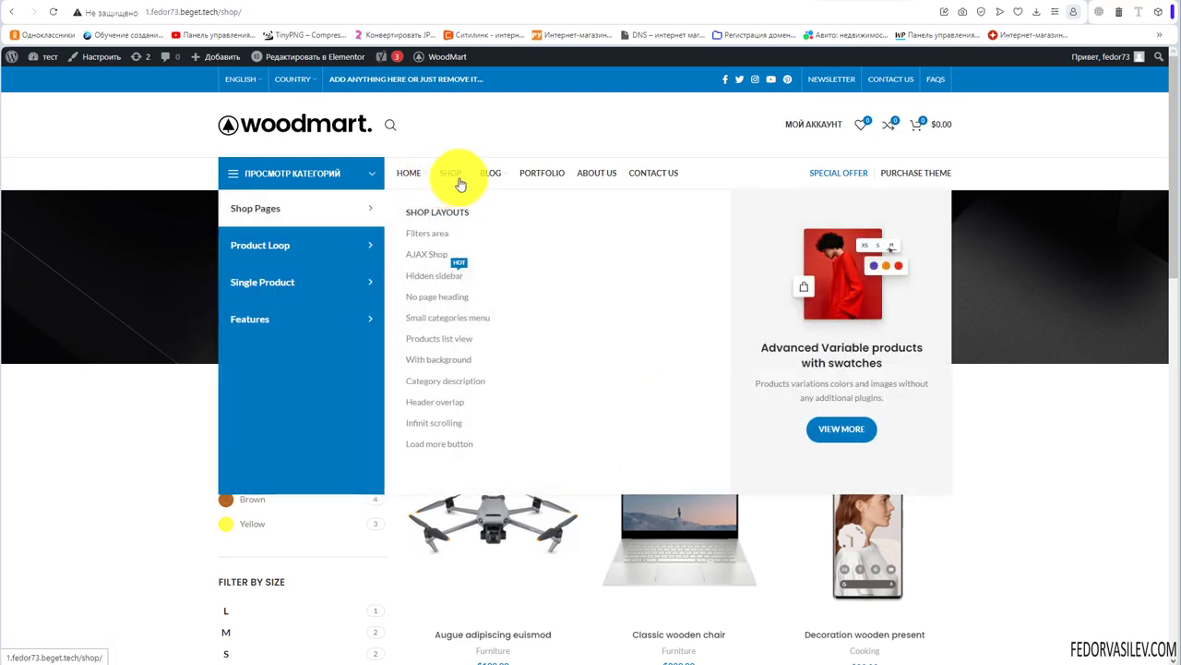
pyautogui.moveTo(487, 179)
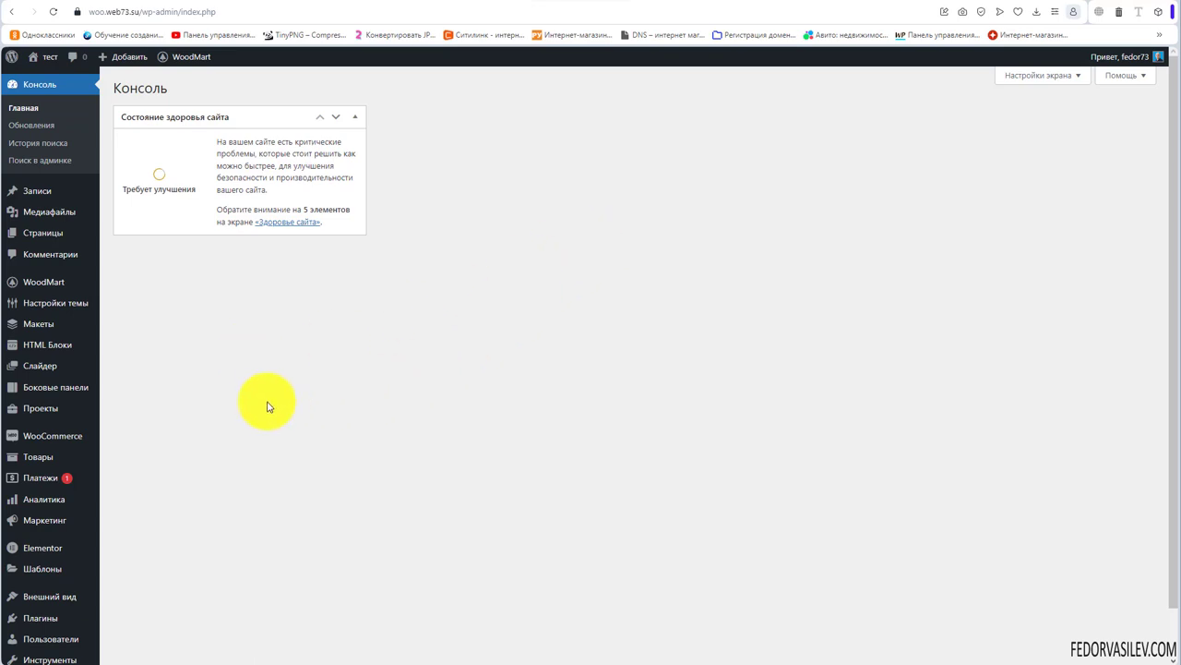
# Step: Create a new HTML block in the WordPress admin titled "мега меню"
pyautogui.moveTo(30, 310)
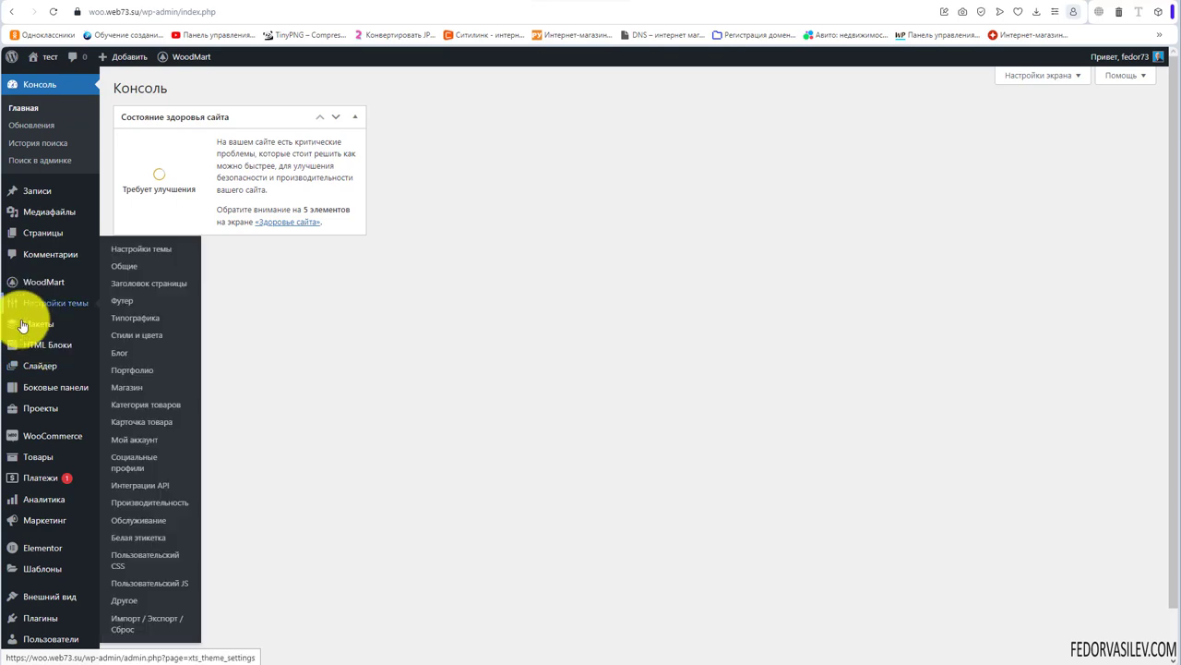
pyautogui.moveTo(35, 347)
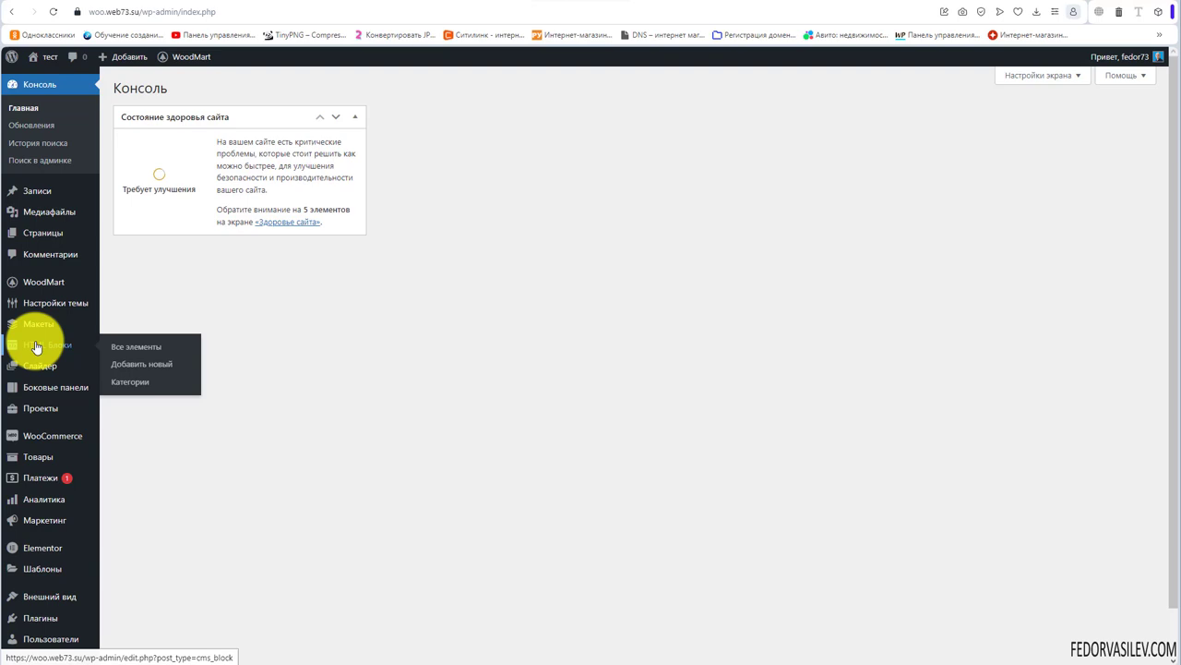
pyautogui.click(28, 347)
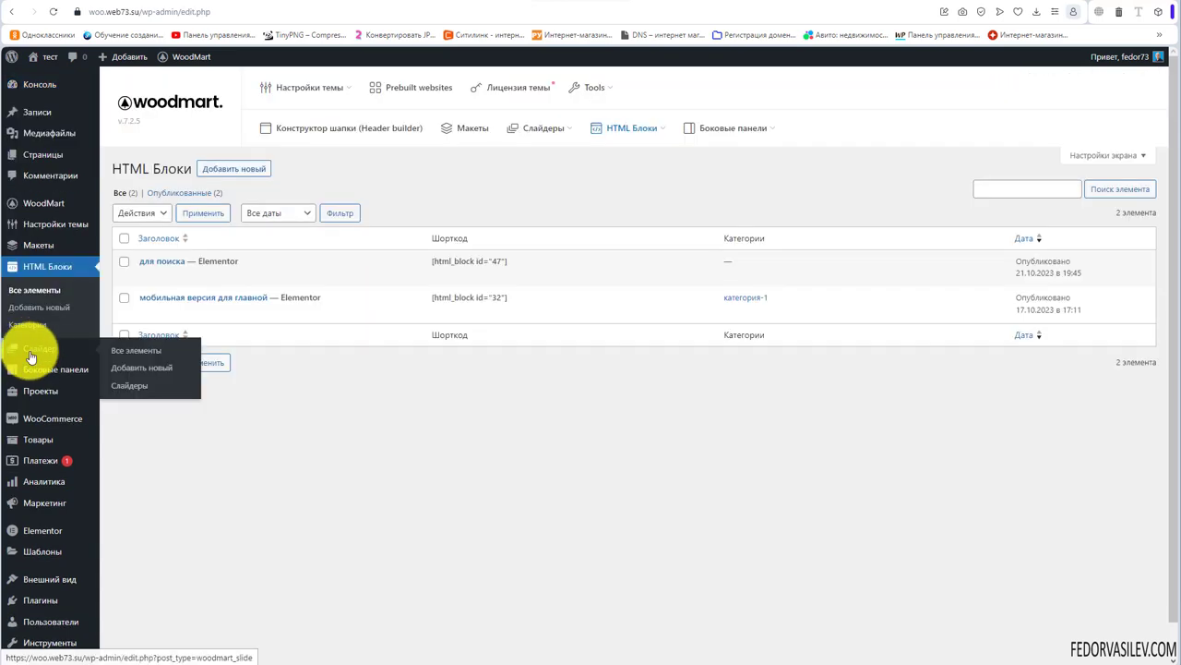
pyautogui.click(244, 169)
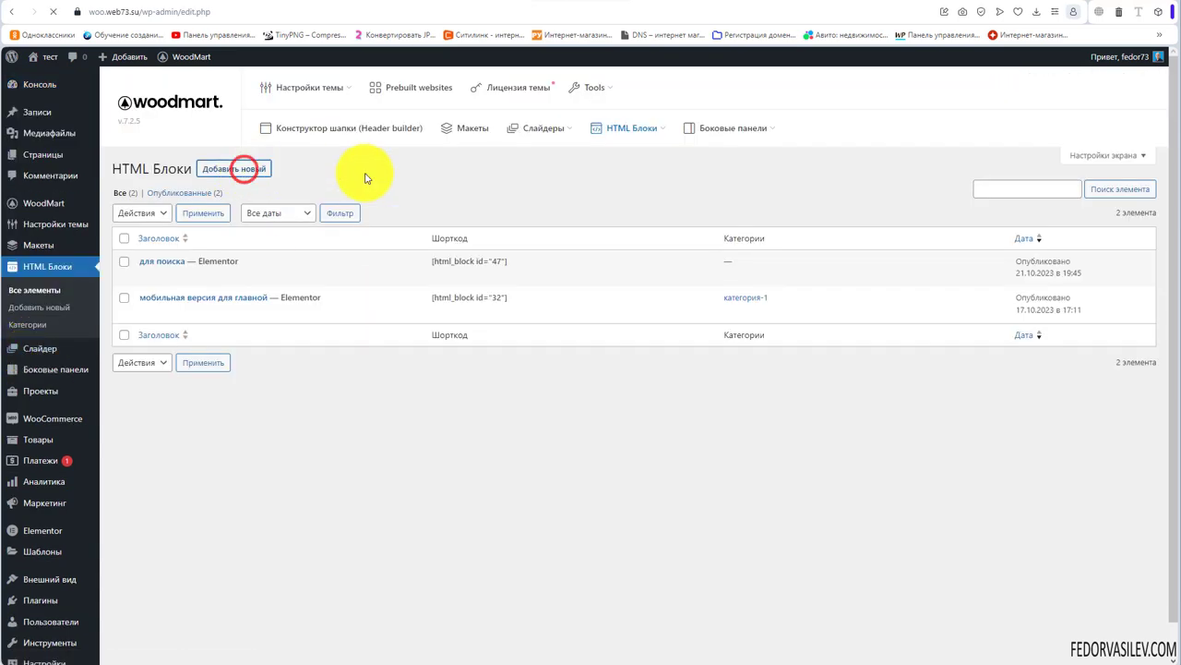
pyautogui.write('мега меню')
pyautogui.moveTo(205, 116); pyautogui.dragTo(106, 102)
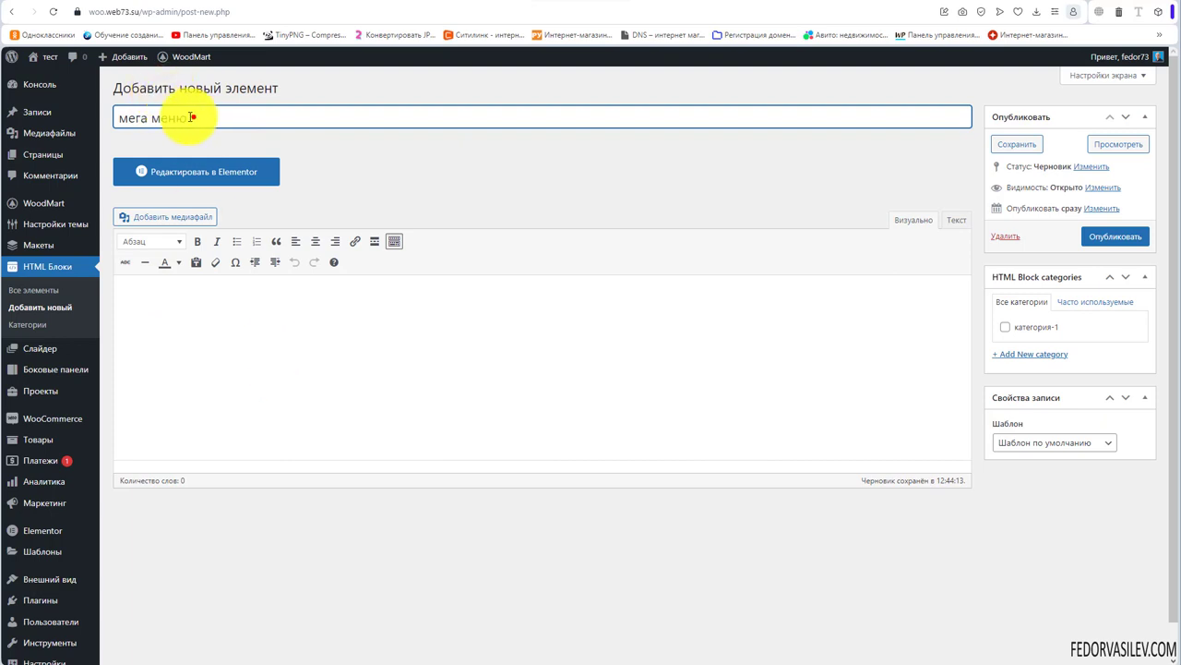
pyautogui.moveTo(134, 114)
pyautogui.mouseDown()
pyautogui.moveTo(216, 117)
pyautogui.moveTo(119, 115)
pyautogui.mouseUp()
pyautogui.click(148, 119)
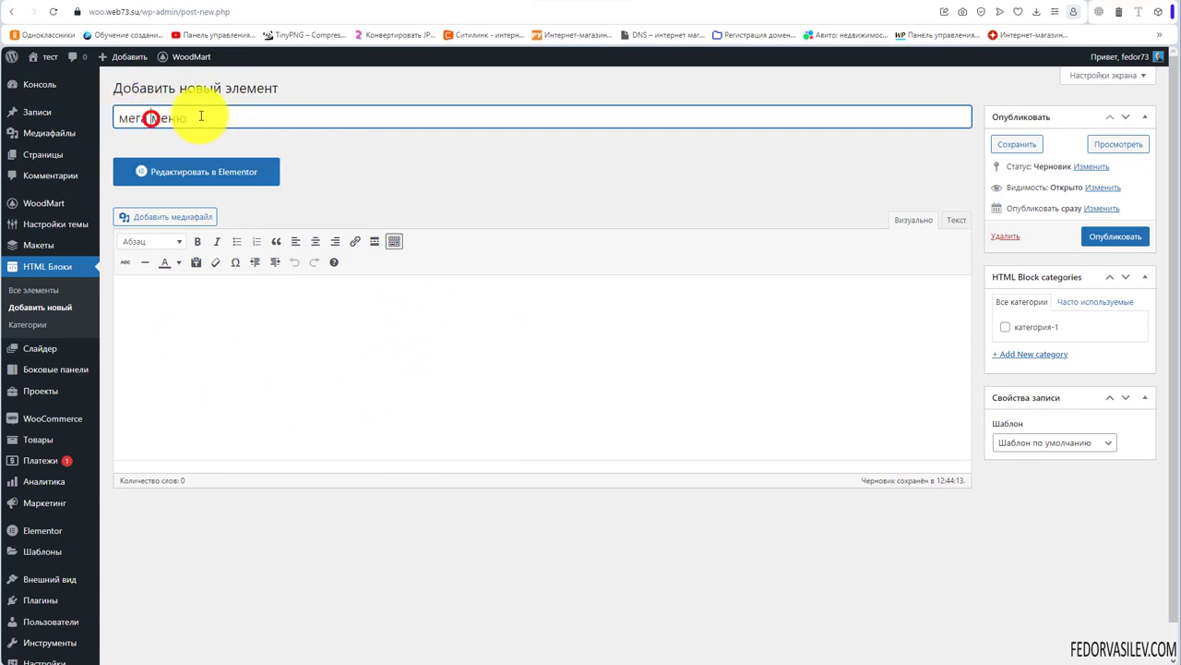
pyautogui.moveTo(200, 116); pyautogui.dragTo(120, 116)
pyautogui.click(458, 176)
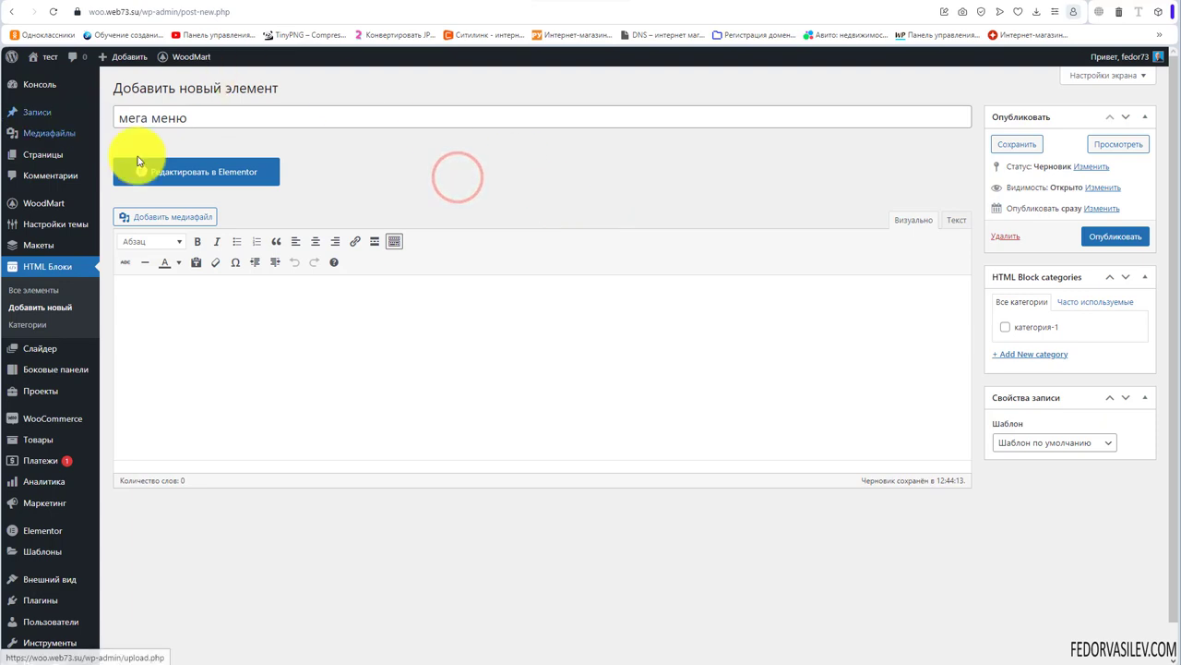
pyautogui.moveTo(197, 116); pyautogui.dragTo(118, 116)
pyautogui.click(598, 195)
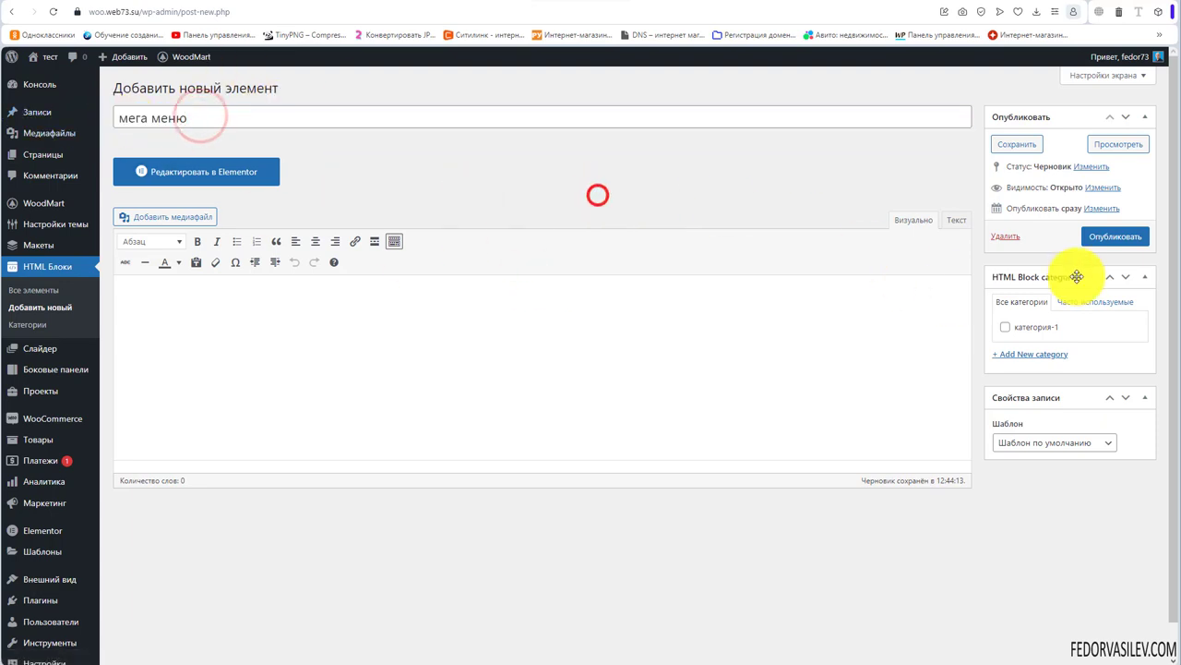
# Step: Publish the "мега меню" block, open it in Elementor and dismiss the upgrade banner
pyautogui.click(1103, 237)
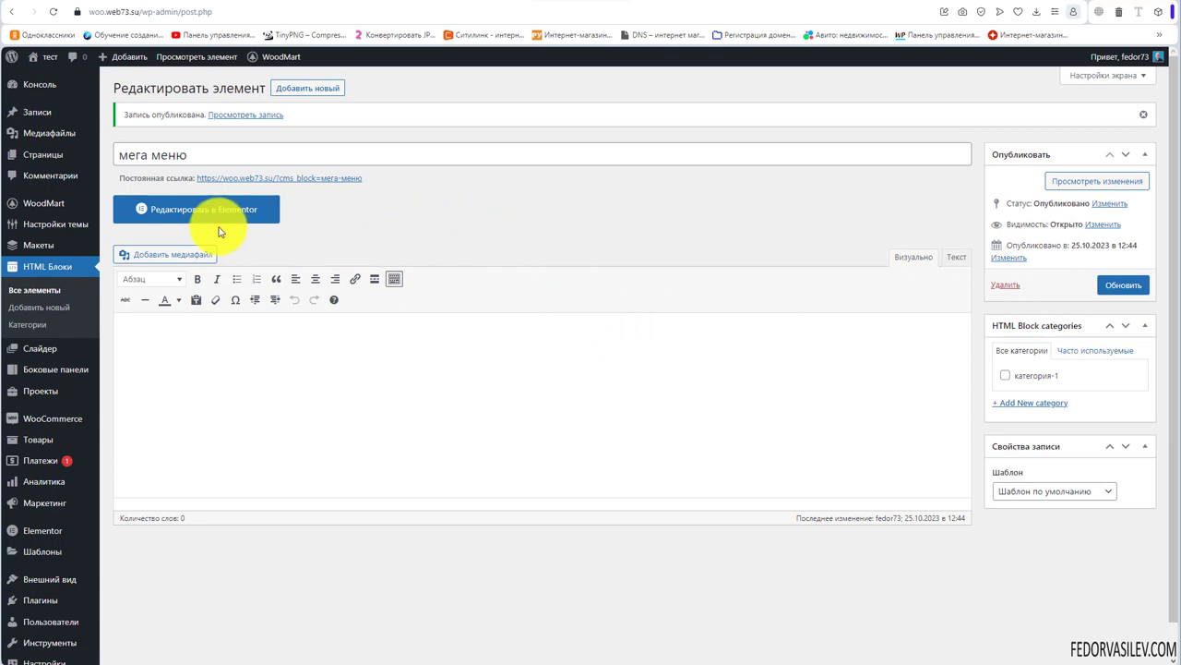
pyautogui.click(183, 209)
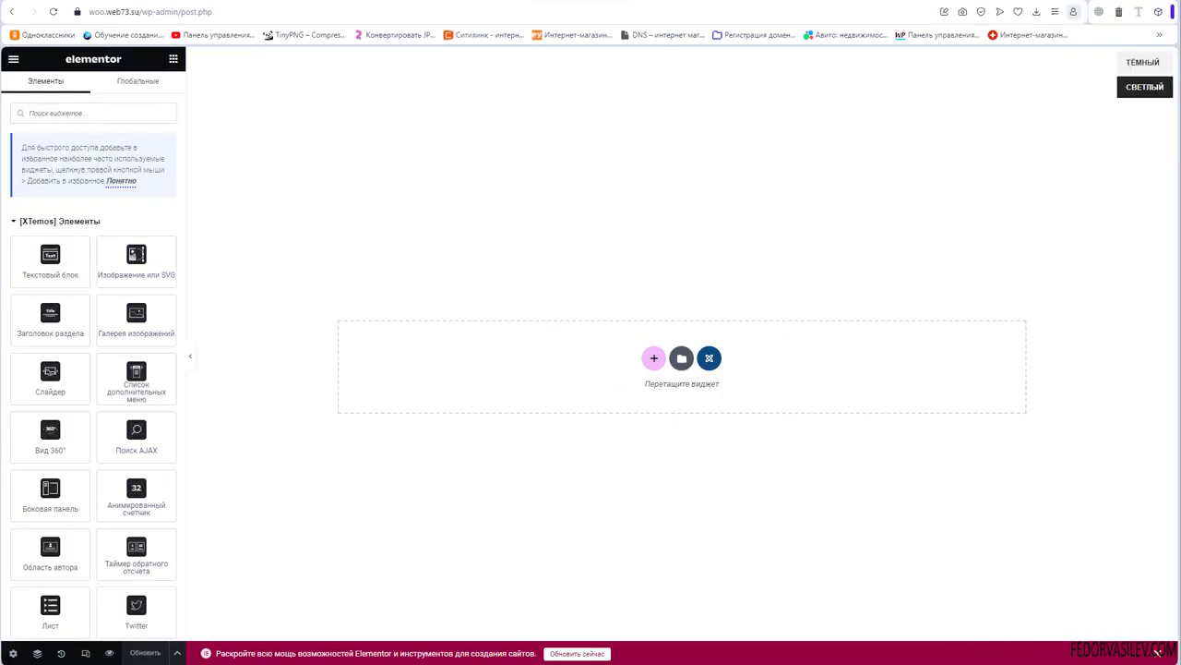
pyautogui.click(1156, 652)
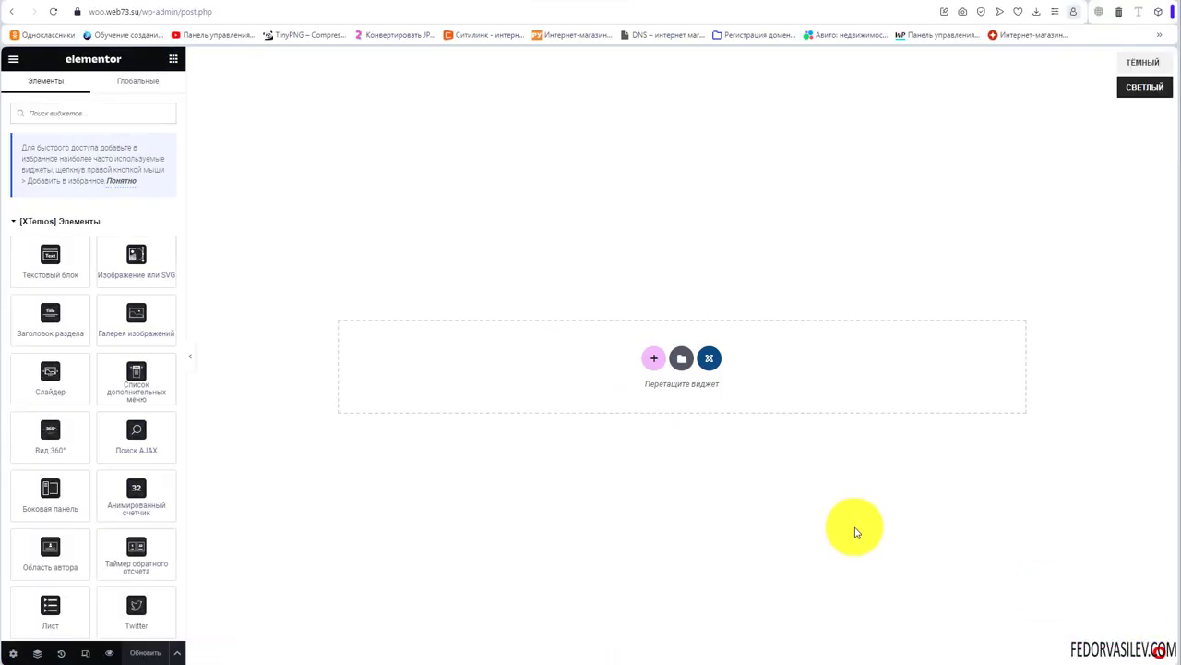
# Step: Add a two-column container to the empty page and widen its first column to about 62 %
pyautogui.click(654, 358)
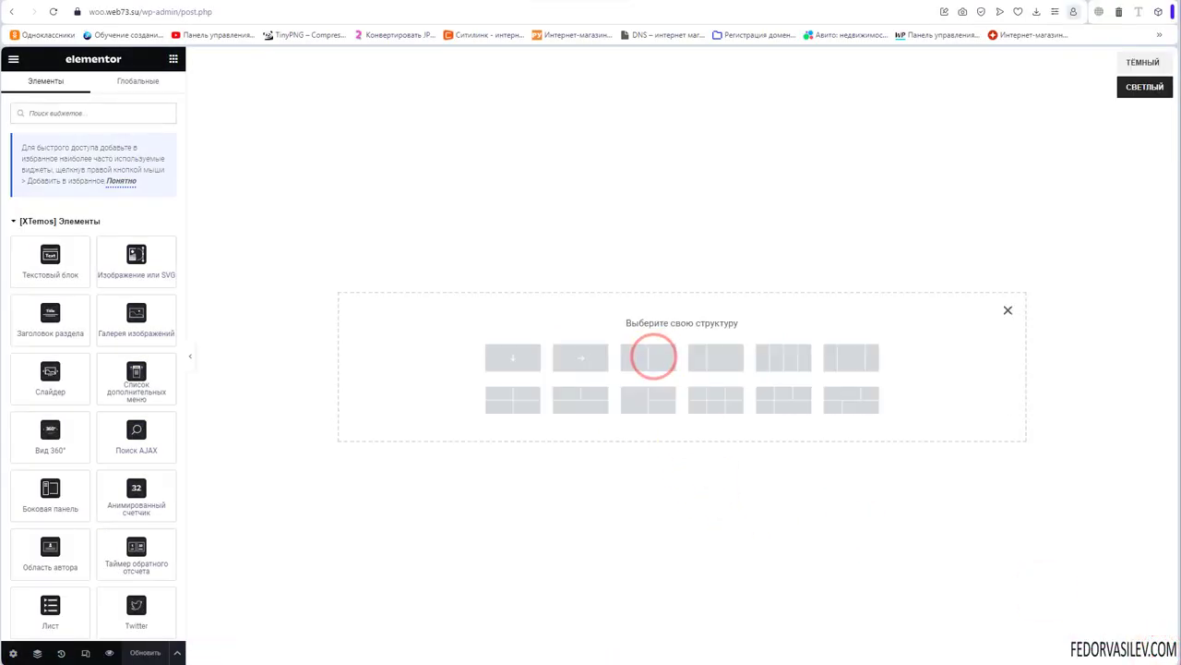
pyautogui.click(649, 358)
pyautogui.moveTo(677, 311); pyautogui.dragTo(821, 331)
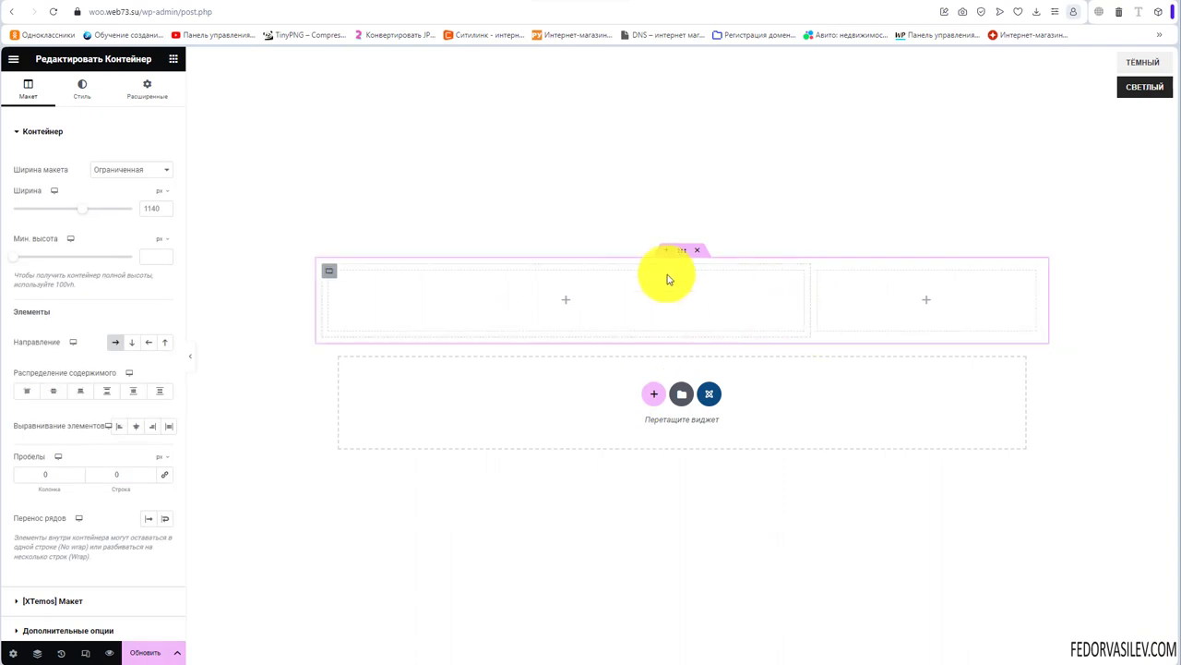
# Step: Duplicate the wide first column to give the container four columns
pyautogui.click(667, 249)
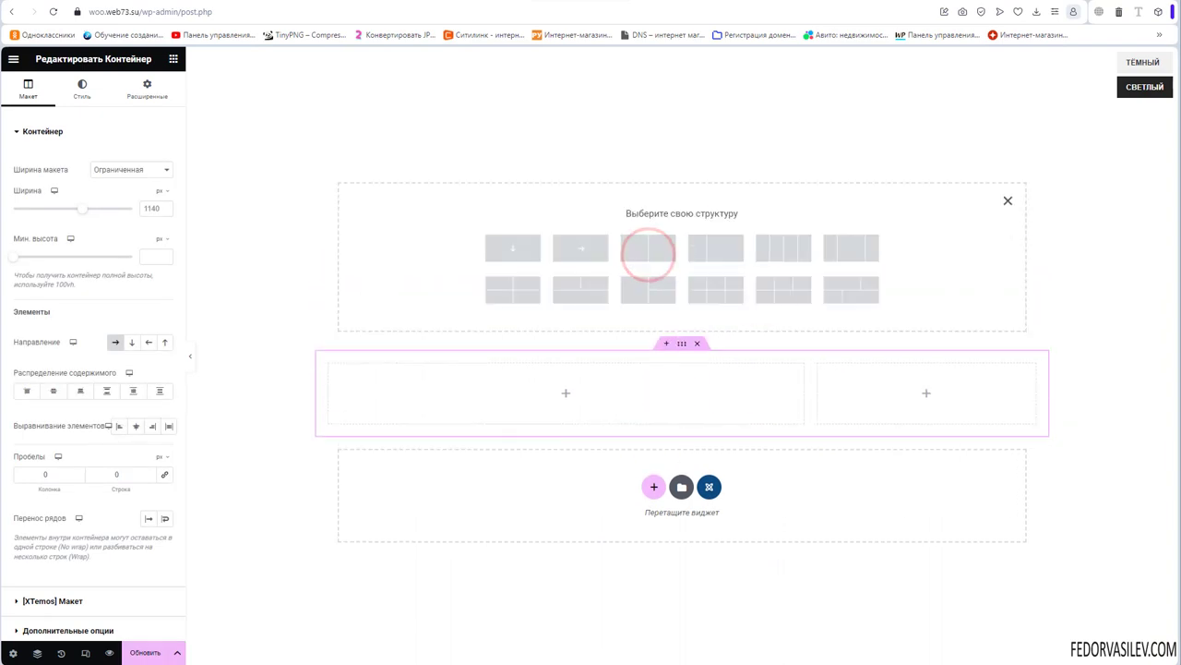
pyautogui.rightClick(334, 356)
pyautogui.click(351, 304)
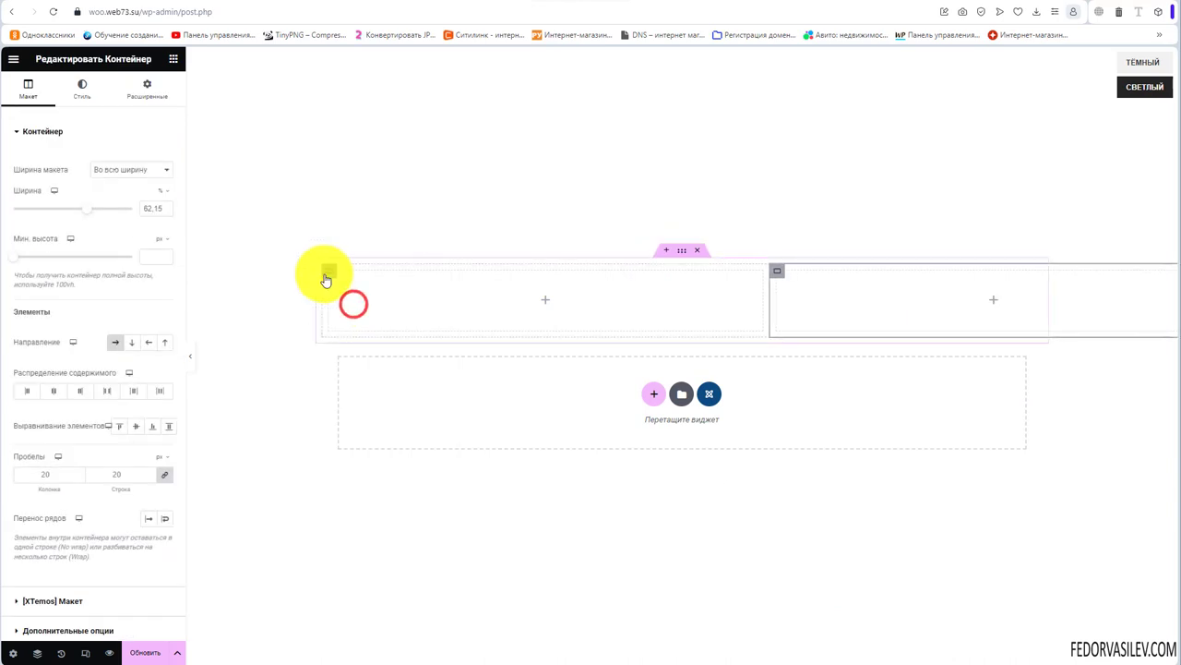
# Step: Narrow the first three columns one after another so that all four fit inside the container
pyautogui.moveTo(765, 307); pyautogui.dragTo(522, 314)
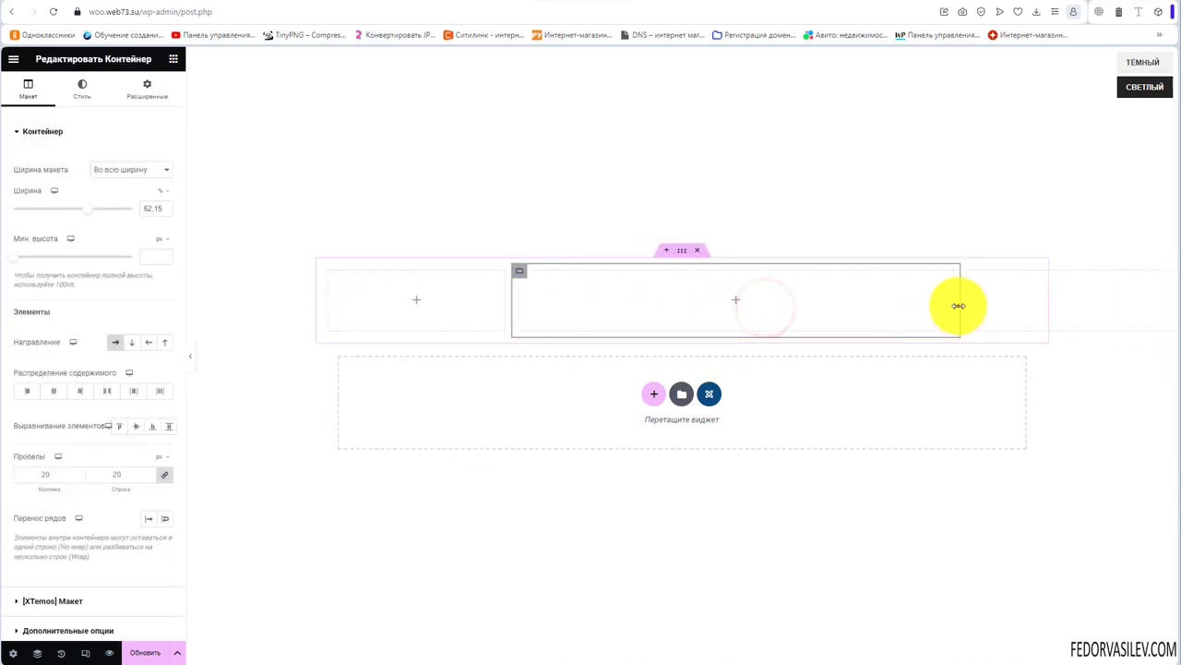
pyautogui.moveTo(959, 306); pyautogui.dragTo(712, 310)
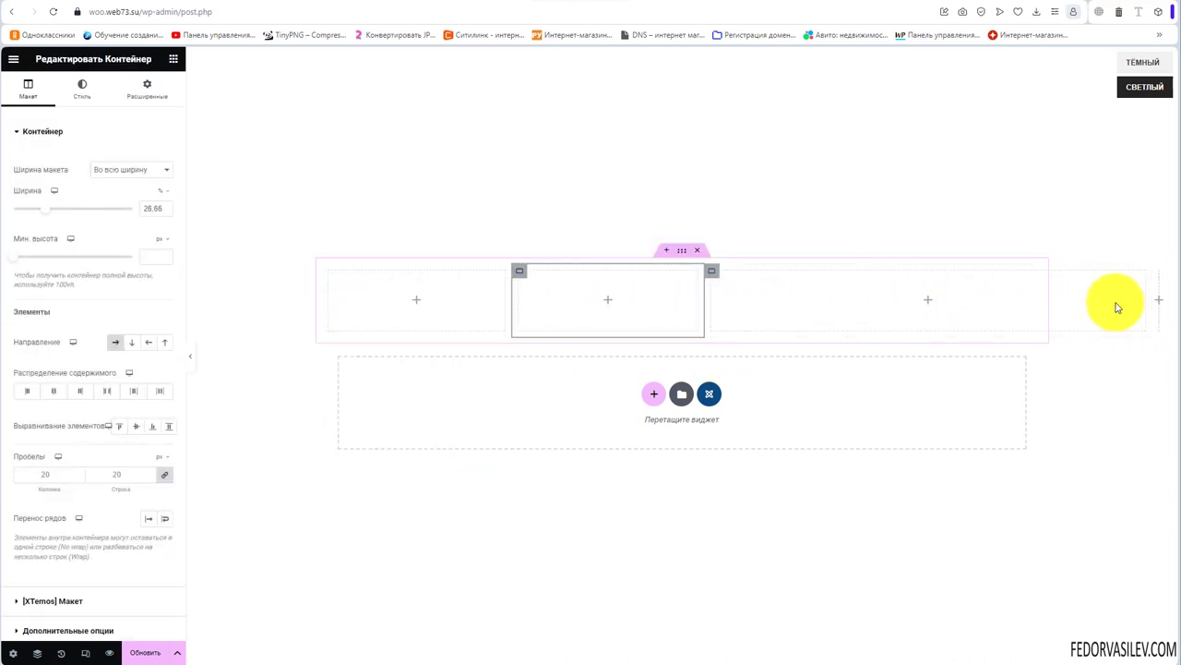
pyautogui.moveTo(1149, 303); pyautogui.dragTo(805, 311)
# Step: Even out the first three columns at about 21 % width each, leaving the fourth column wider
pyautogui.moveTo(508, 305); pyautogui.dragTo(692, 305)
pyautogui.click(464, 305)
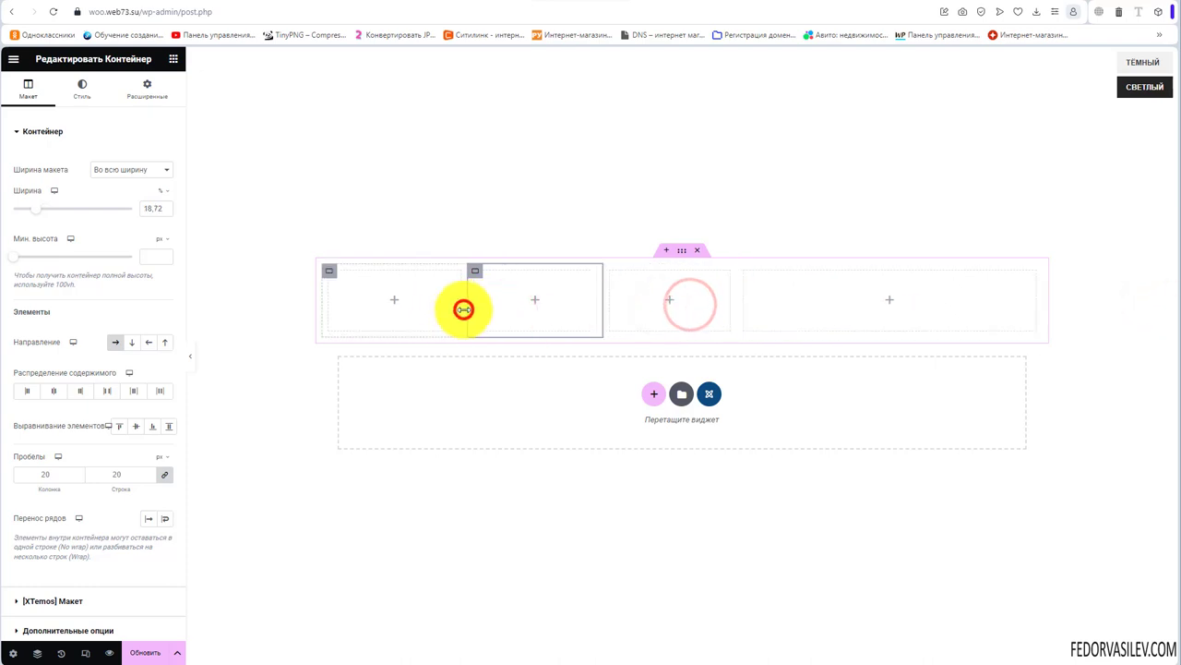
pyautogui.click(735, 304)
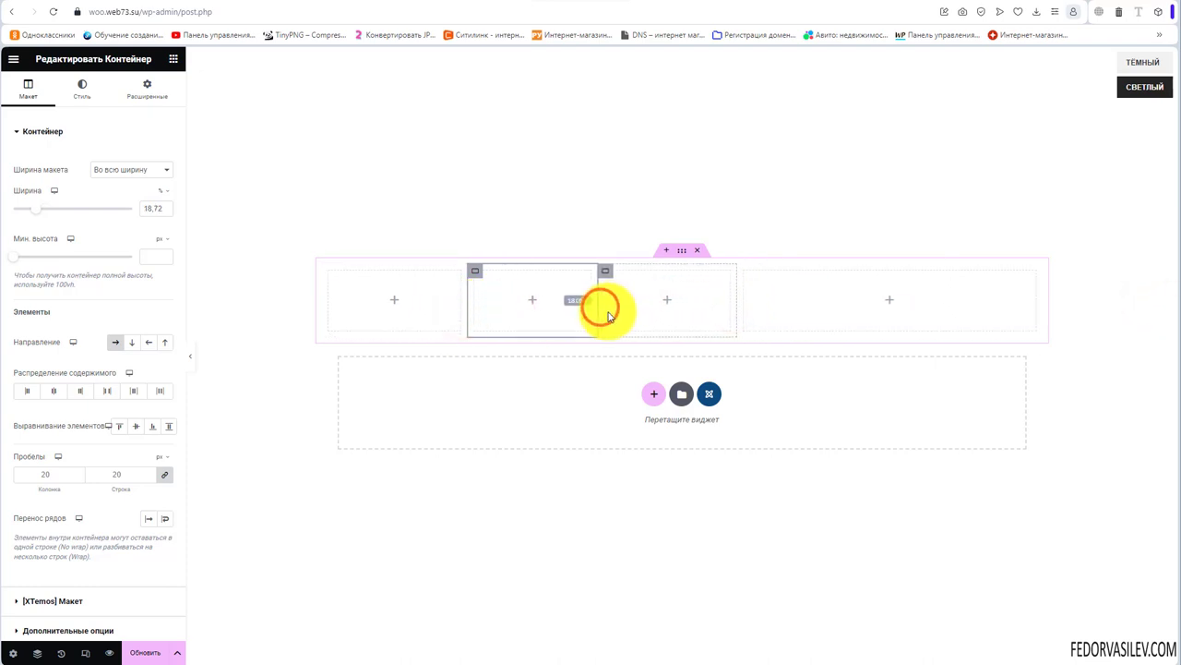
pyautogui.click(733, 300)
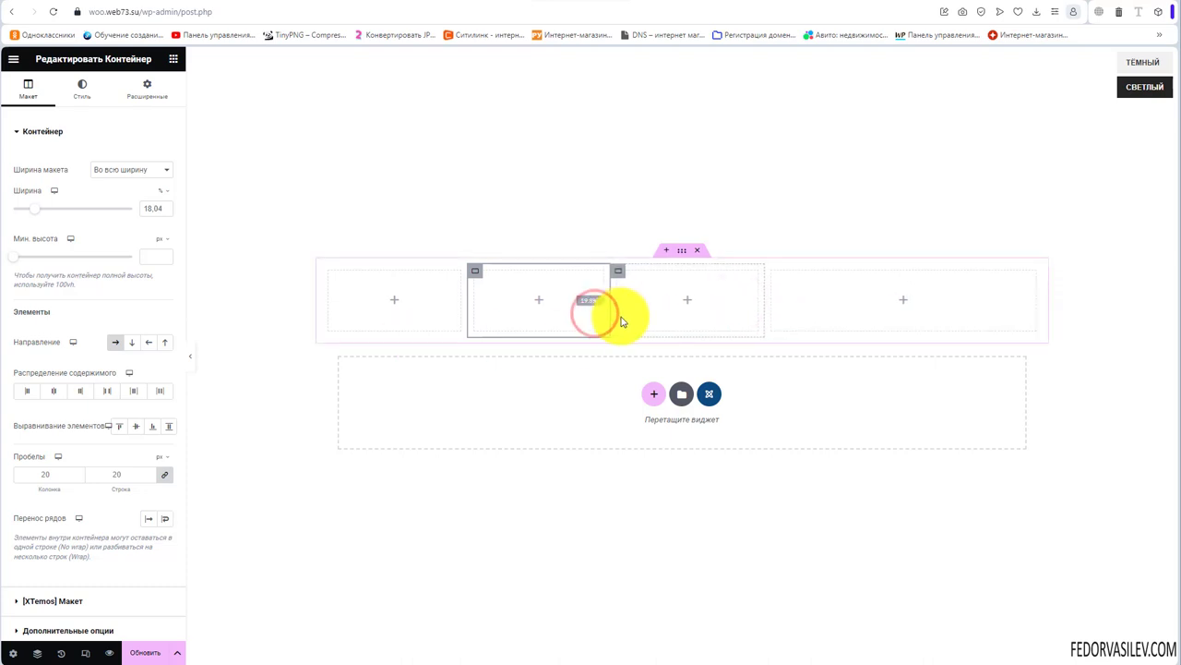
pyautogui.moveTo(624, 322); pyautogui.dragTo(630, 322)
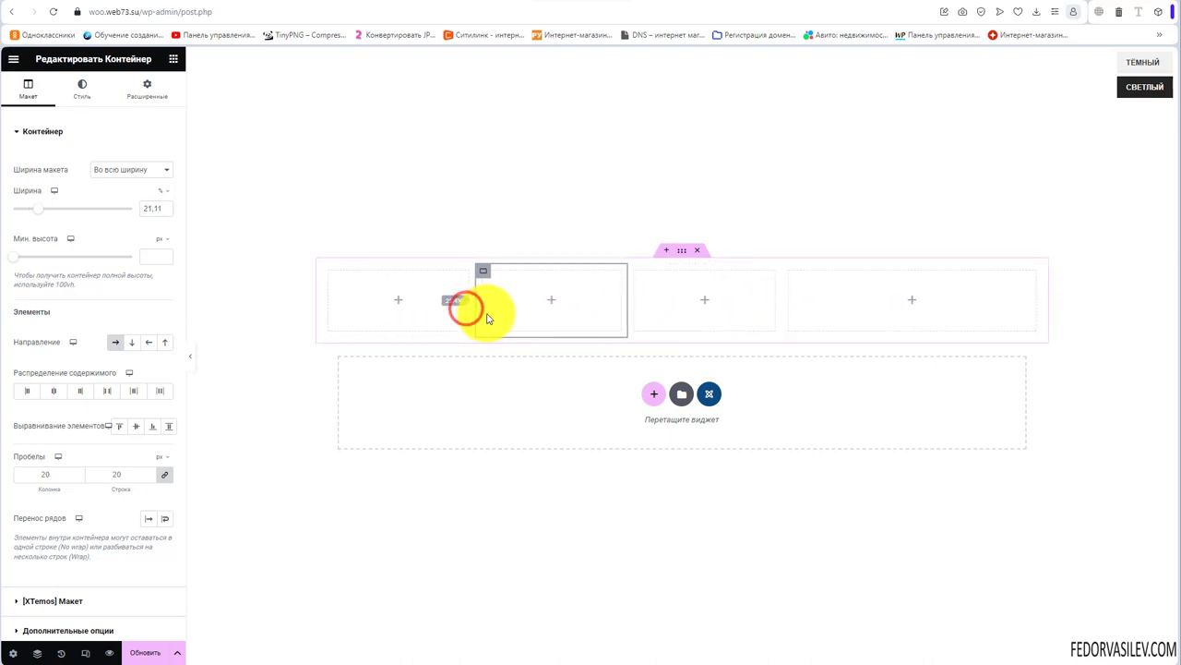
# Step: Find the "Список дополнительных меню" widget and place it in the first column
pyautogui.click(290, 386)
pyautogui.write('Список дополнительных')
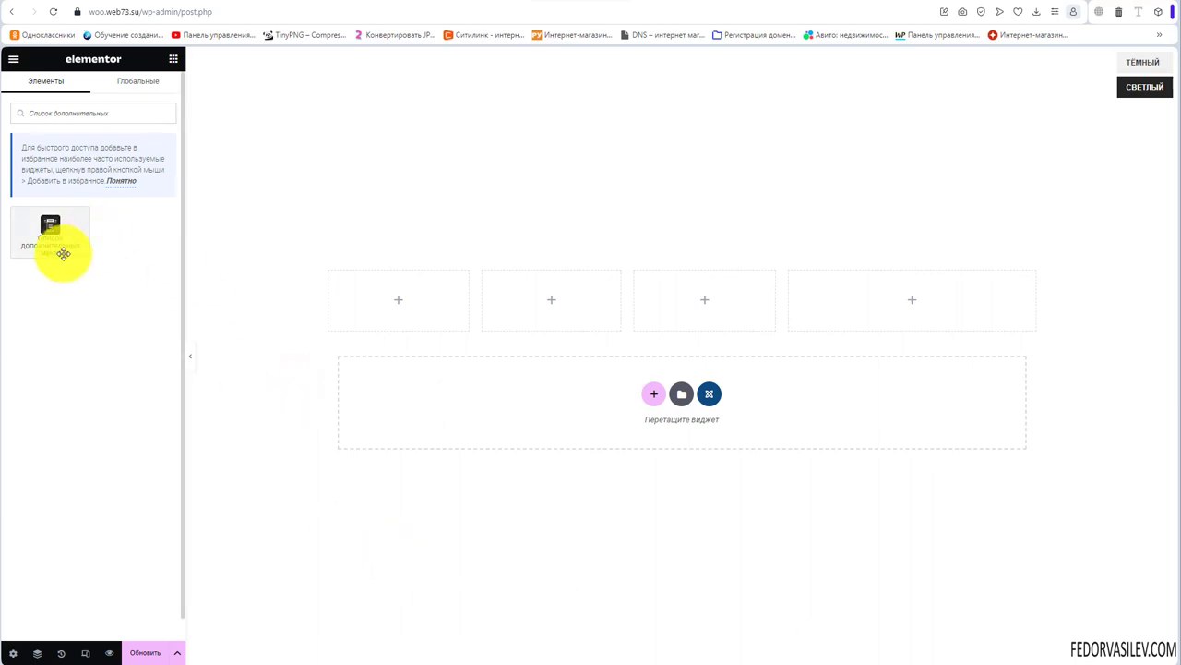
pyautogui.moveTo(63, 252); pyautogui.dragTo(397, 307)
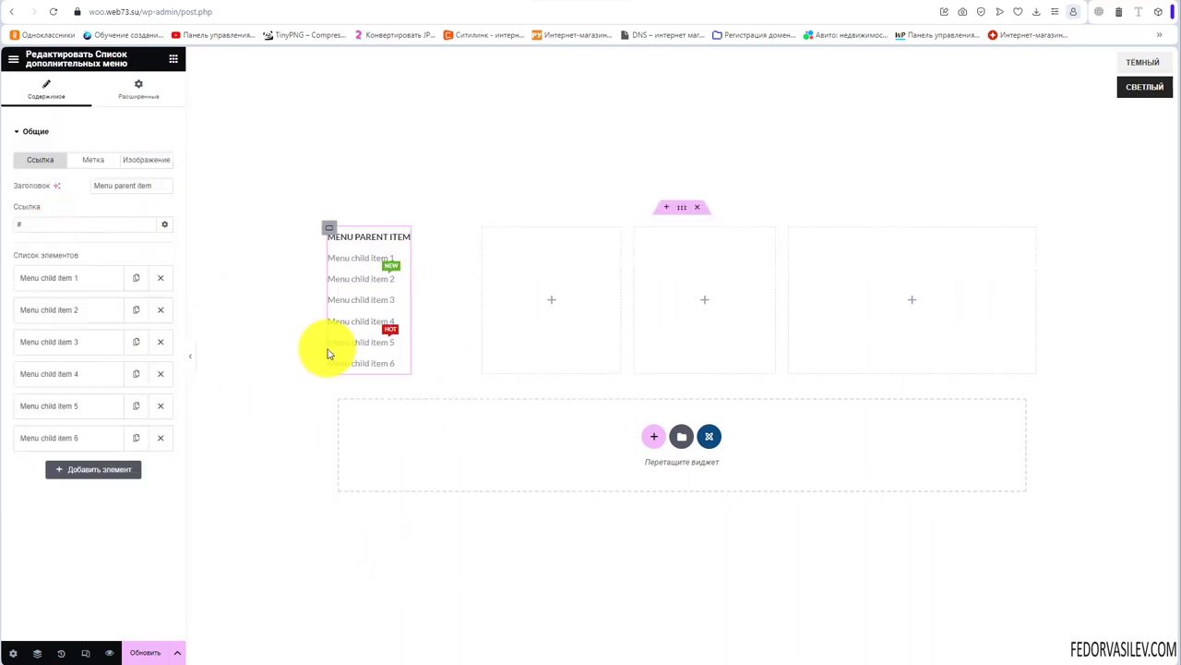
# Step: Duplicate the menu list widget and put one copy each in the second and third columns
pyautogui.rightClick(399, 236)
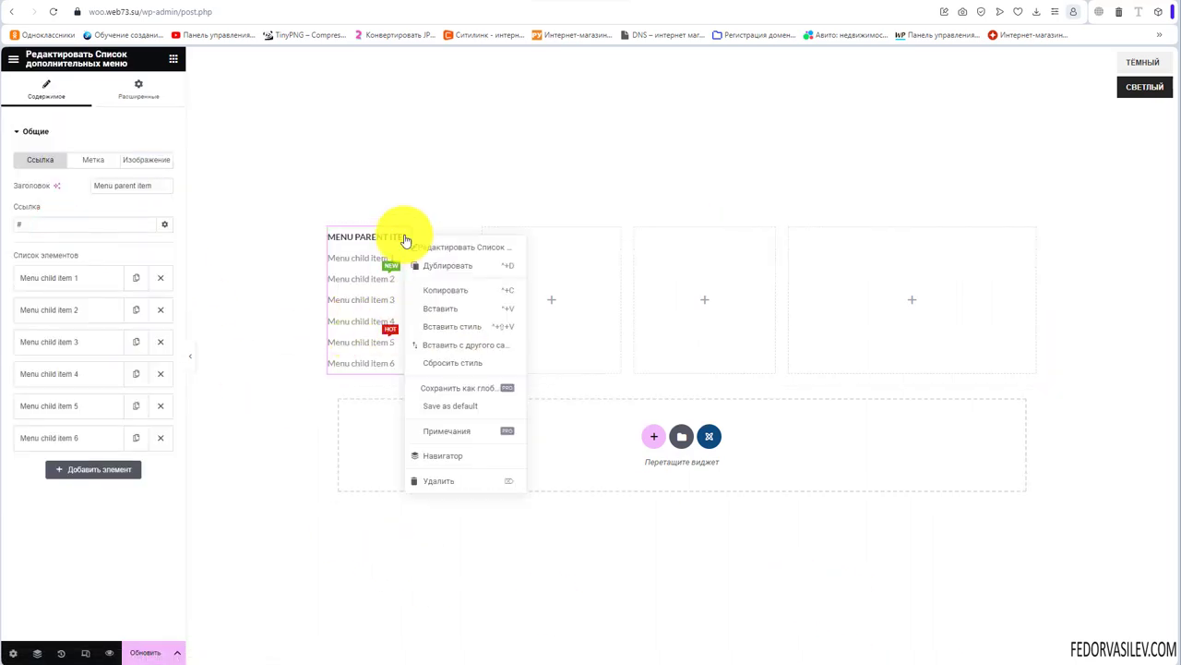
pyautogui.click(444, 265)
pyautogui.moveTo(412, 205); pyautogui.dragTo(612, 193)
pyautogui.rightClick(554, 243)
pyautogui.click(593, 268)
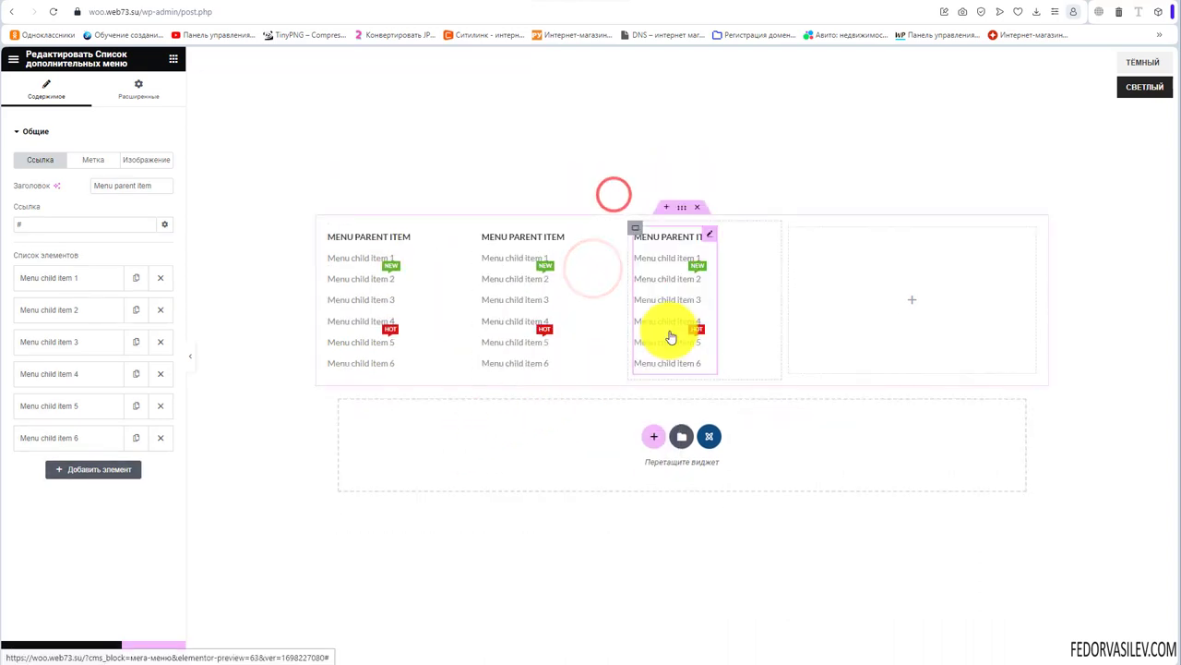
# Step: Place the "Продукты (сетка или карусель)" widget in the fourth column and choose a sort order for its products
pyautogui.click(15, 63)
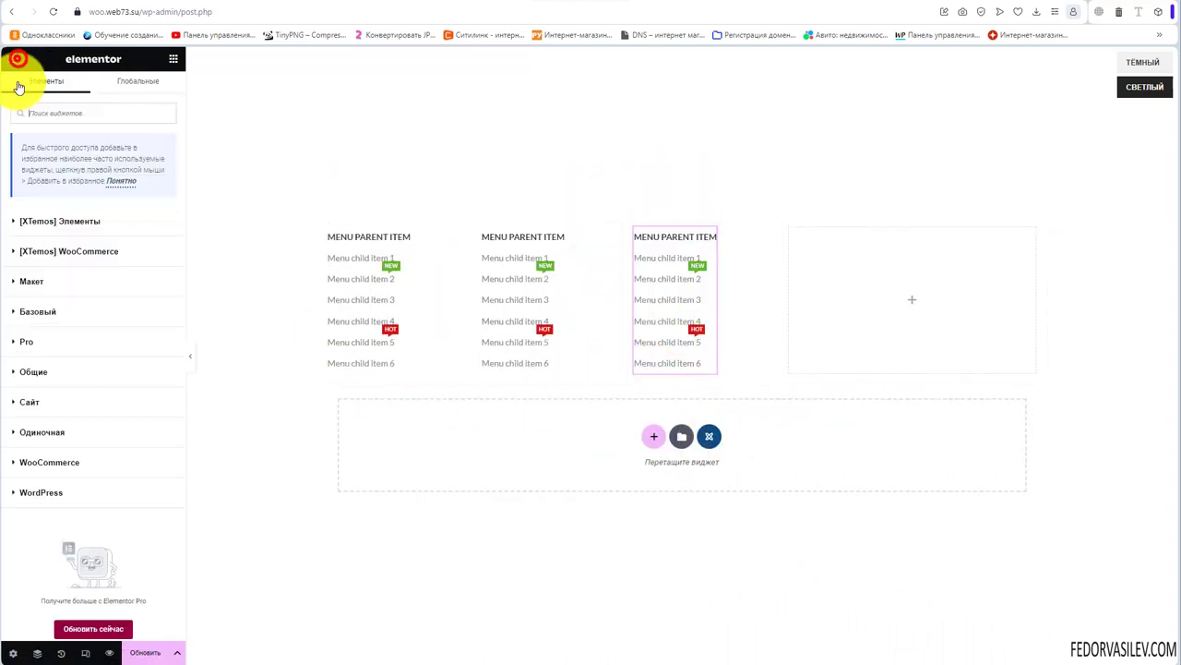
pyautogui.write('Продукты')
pyautogui.moveTo(79, 207); pyautogui.dragTo(831, 337)
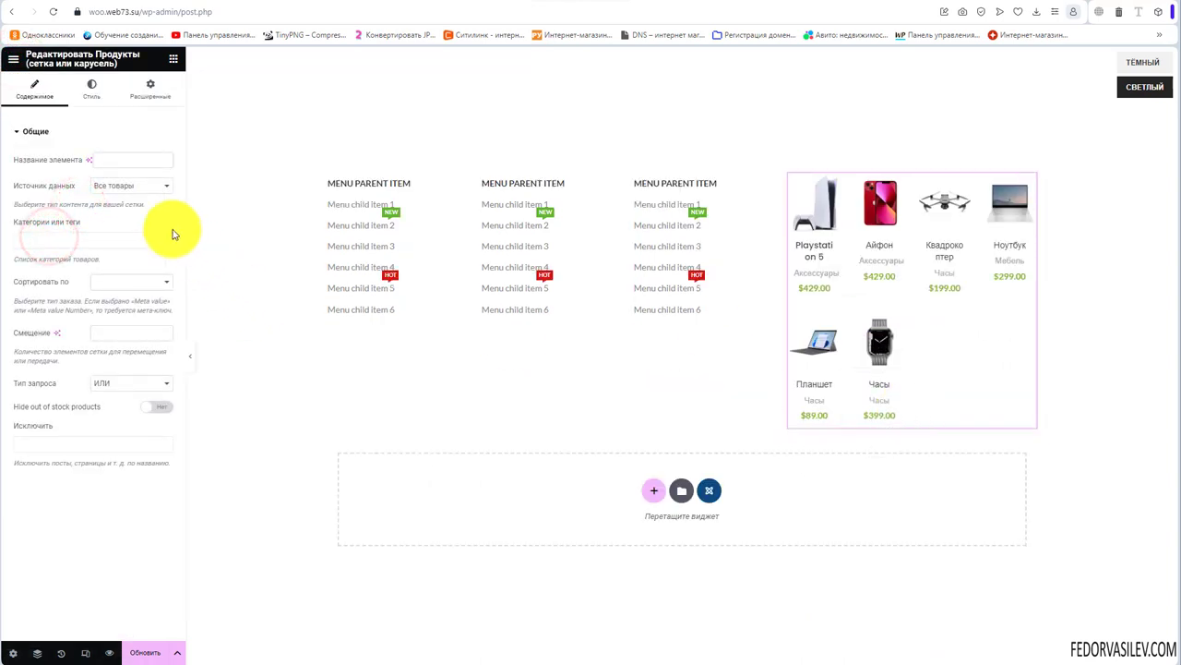
pyautogui.click(134, 288)
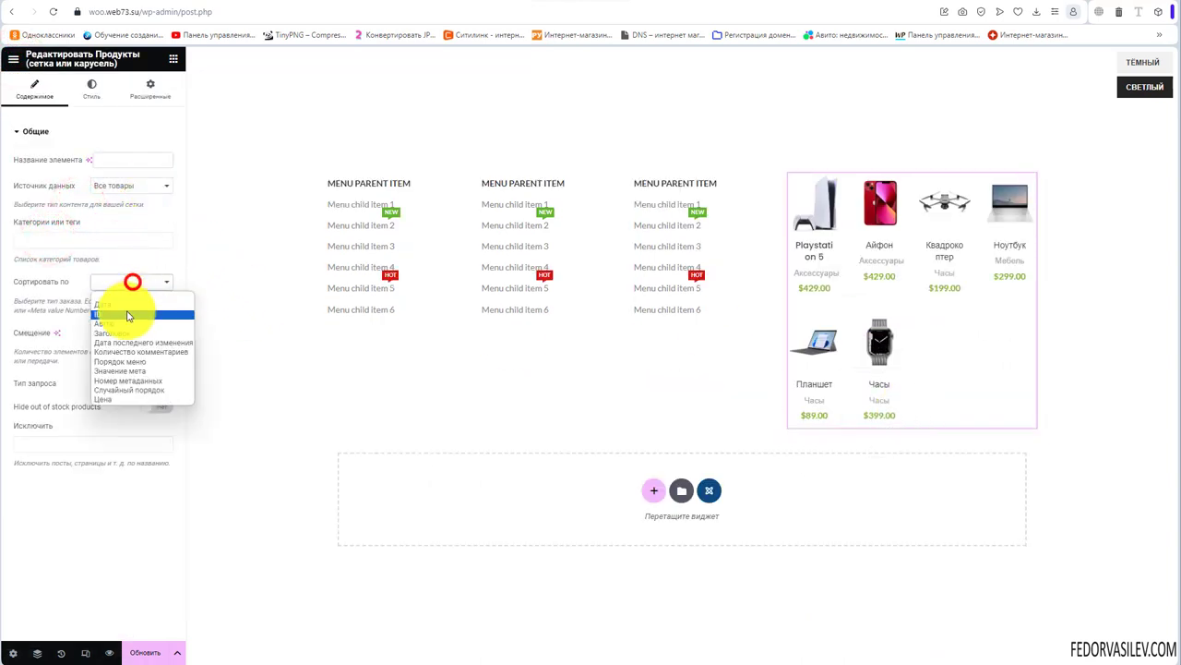
pyautogui.click(120, 310)
# Step: Set the products widget's display style to "Карусель" and keep the default interval
pyautogui.click(91, 88)
pyautogui.click(148, 195)
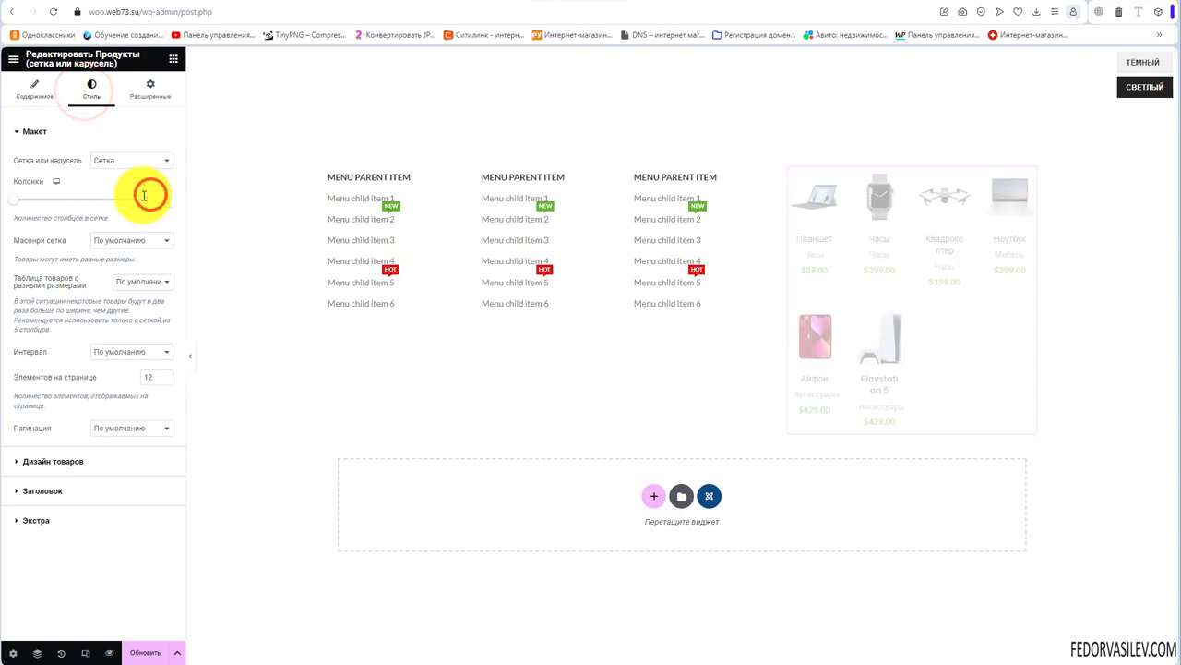
pyautogui.click(135, 160)
pyautogui.click(127, 192)
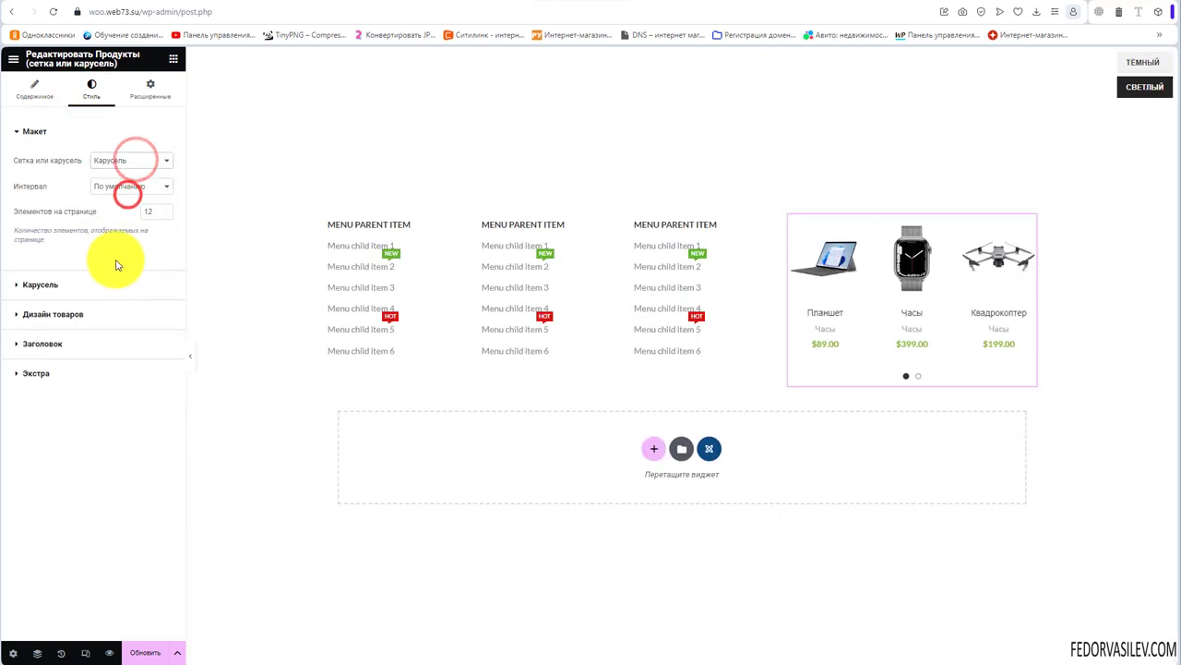
pyautogui.click(157, 194)
pyautogui.click(156, 188)
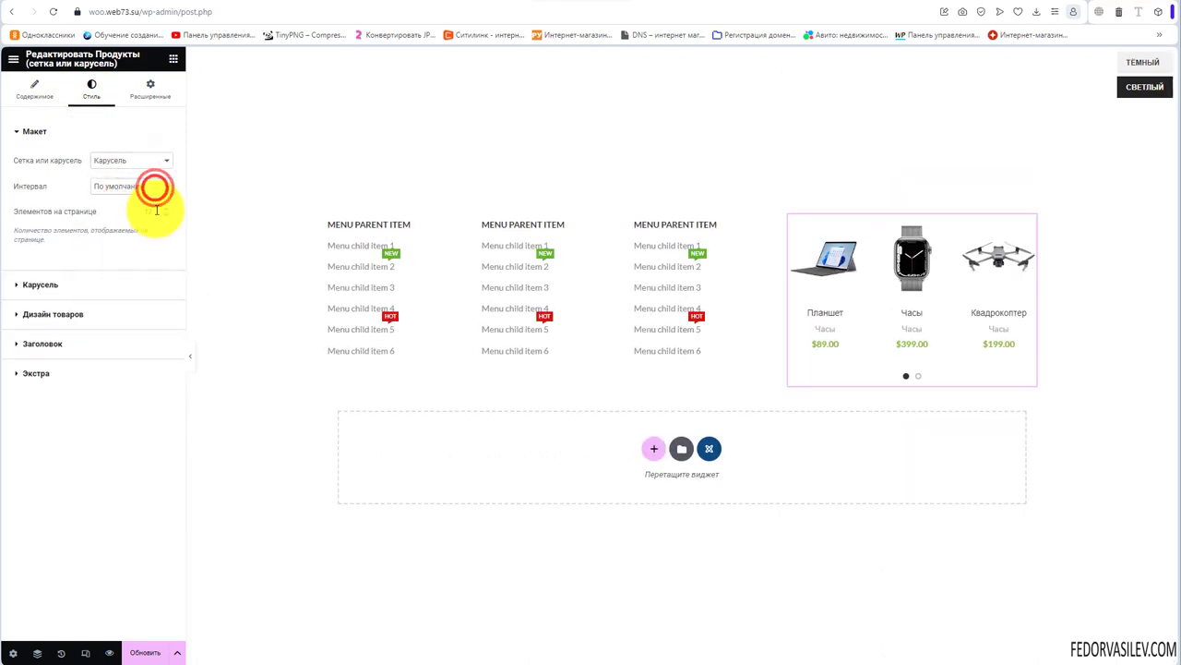
# Step: Set the products carousel to 1 slide per view and turn on "Скрыть постраничную навигацию"
pyautogui.click(152, 209)
pyautogui.click(150, 212)
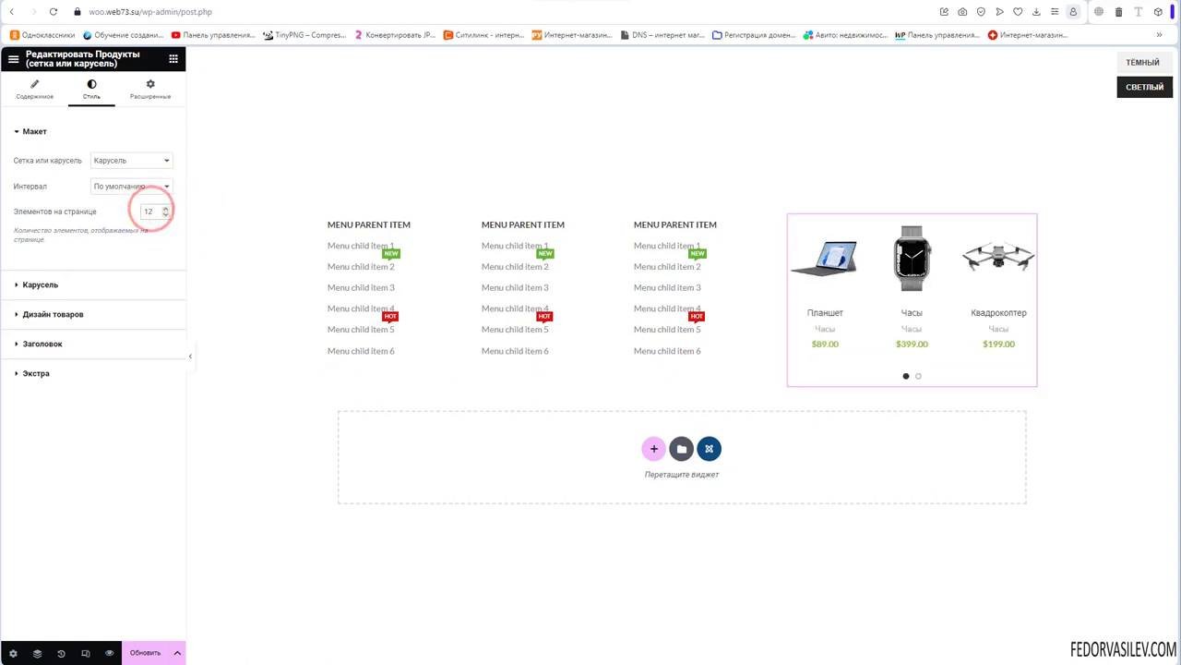
pyautogui.click(146, 205)
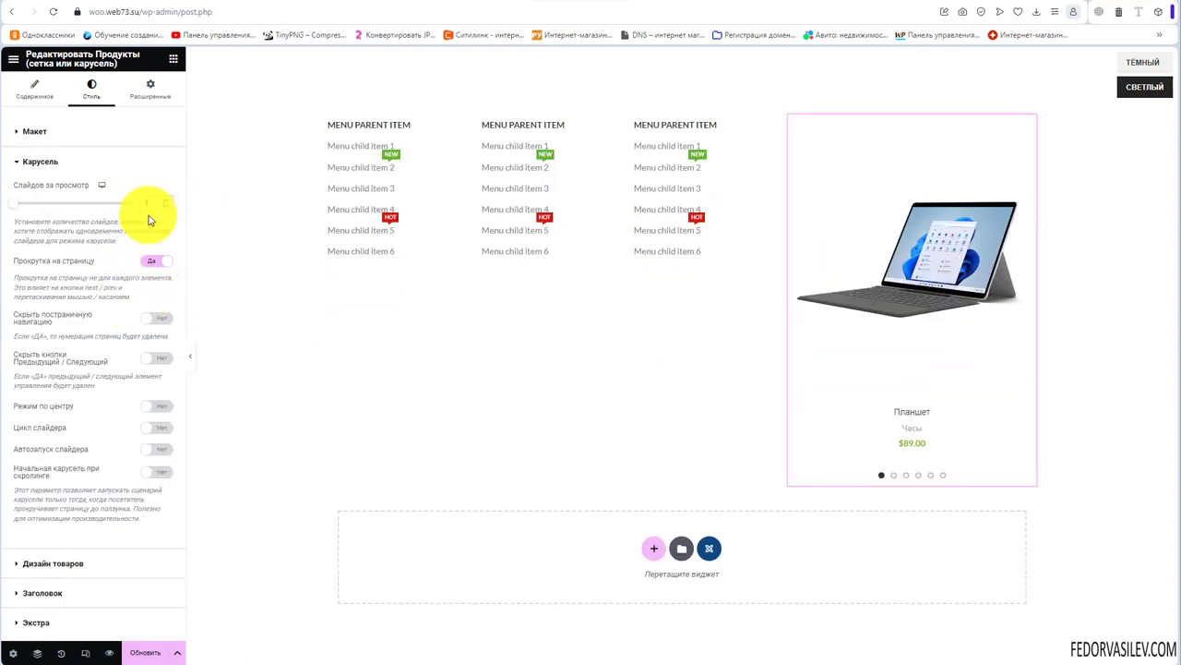
pyautogui.click(1044, 304)
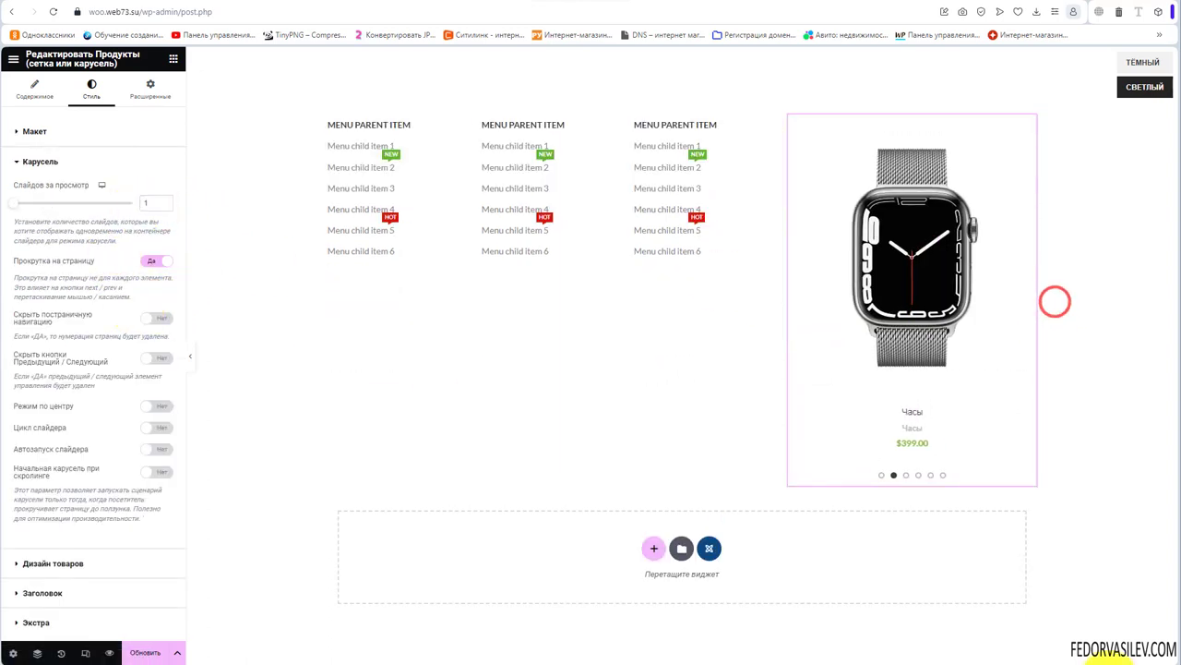
pyautogui.click(155, 318)
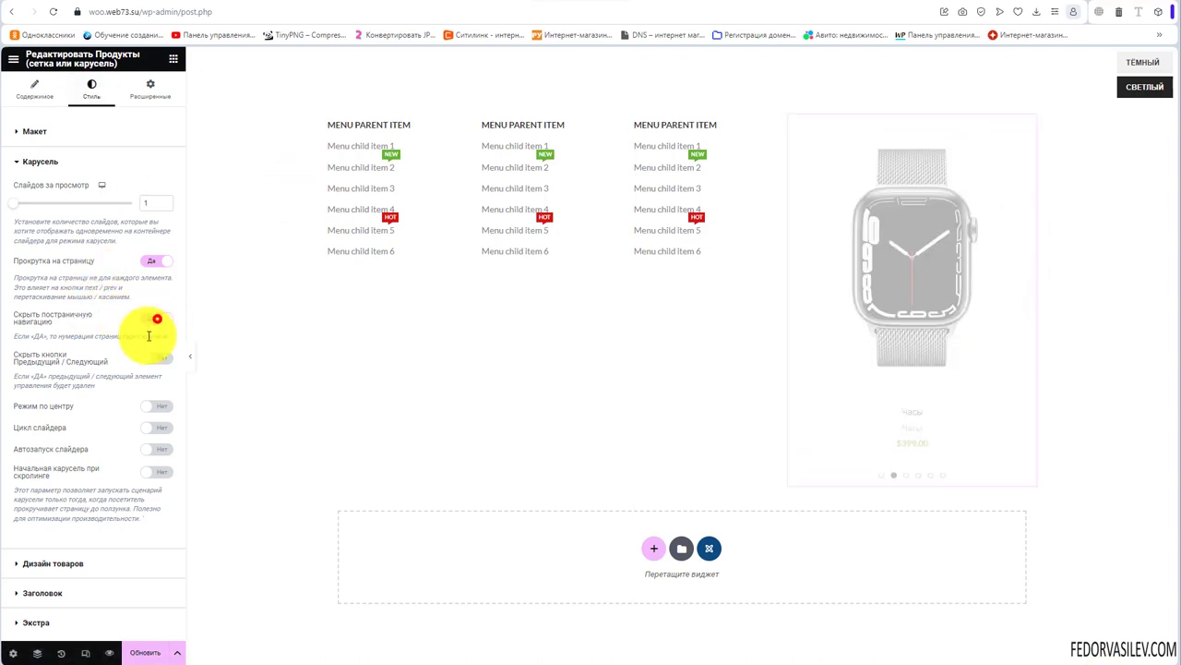
pyautogui.click(43, 593)
pyautogui.click(31, 164)
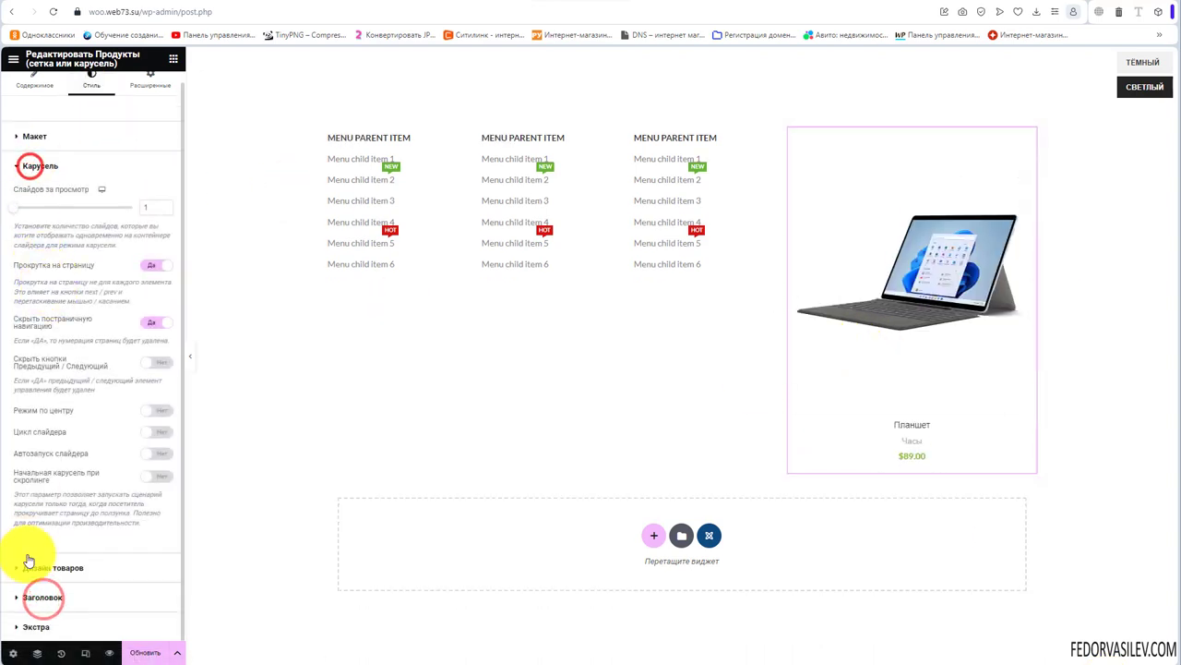
# Step: In the product design settings, set the image size to "Пользовательский" at 242 x 250 and apply it, checking the carousel slides
pyautogui.click(27, 559)
pyautogui.scroll(-2, 97, 416)
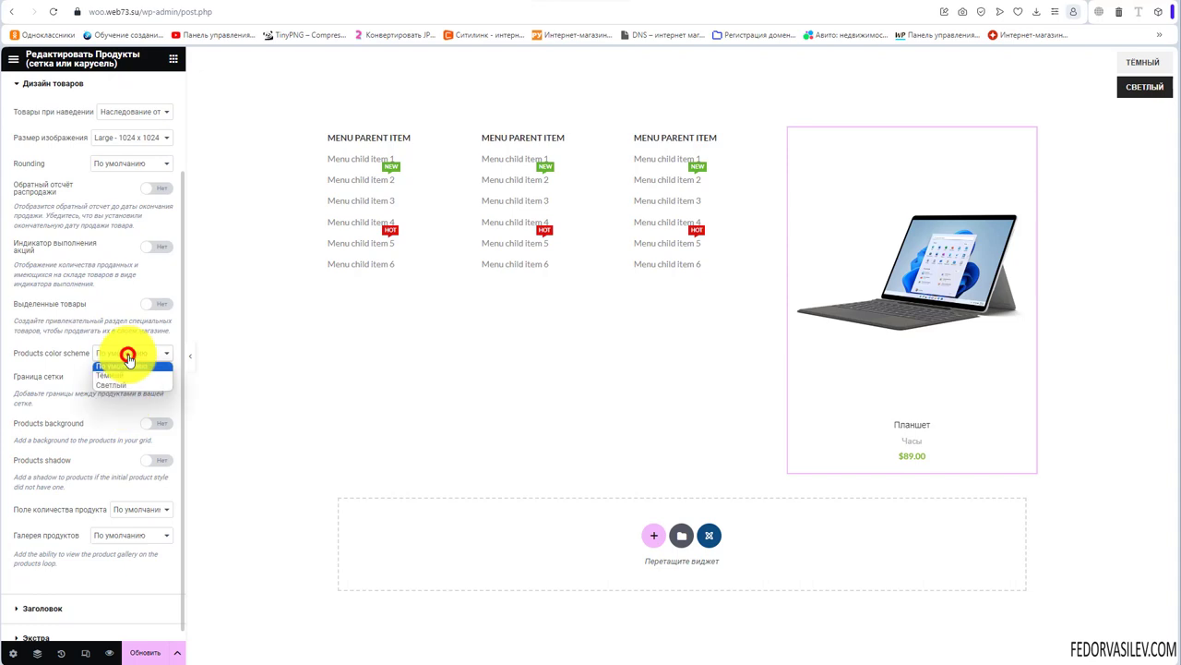
pyautogui.click(125, 357)
pyautogui.scroll(1, 125, 357)
pyautogui.click(125, 197)
pyautogui.click(127, 310)
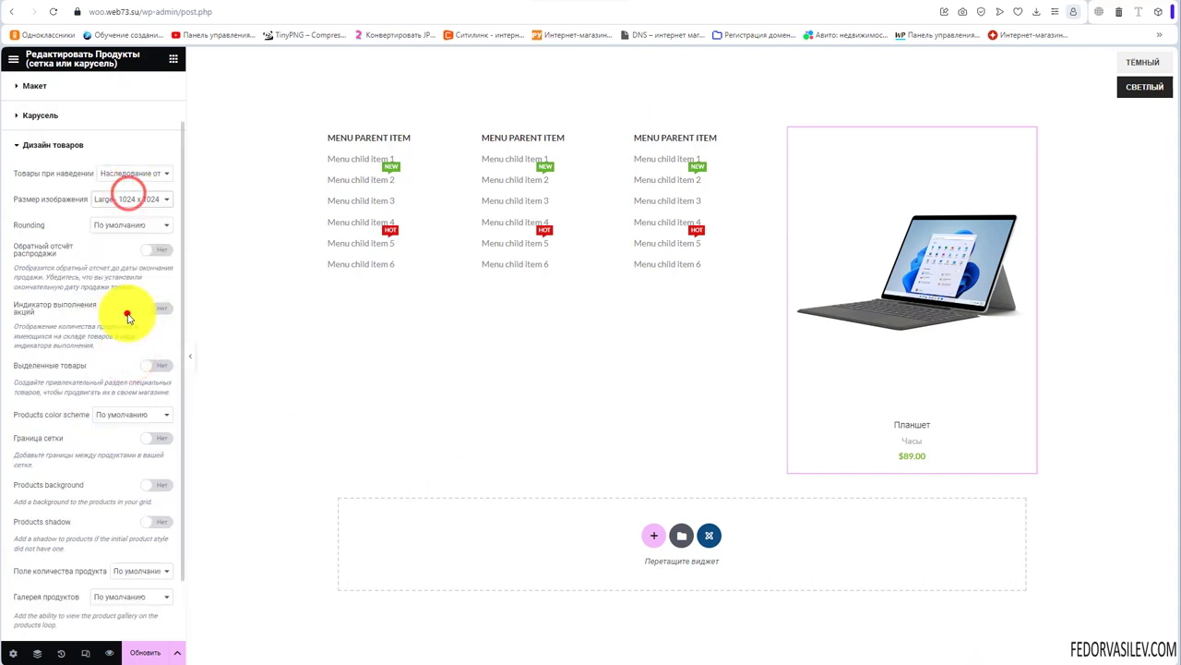
pyautogui.click(29, 275)
pyautogui.write('242')
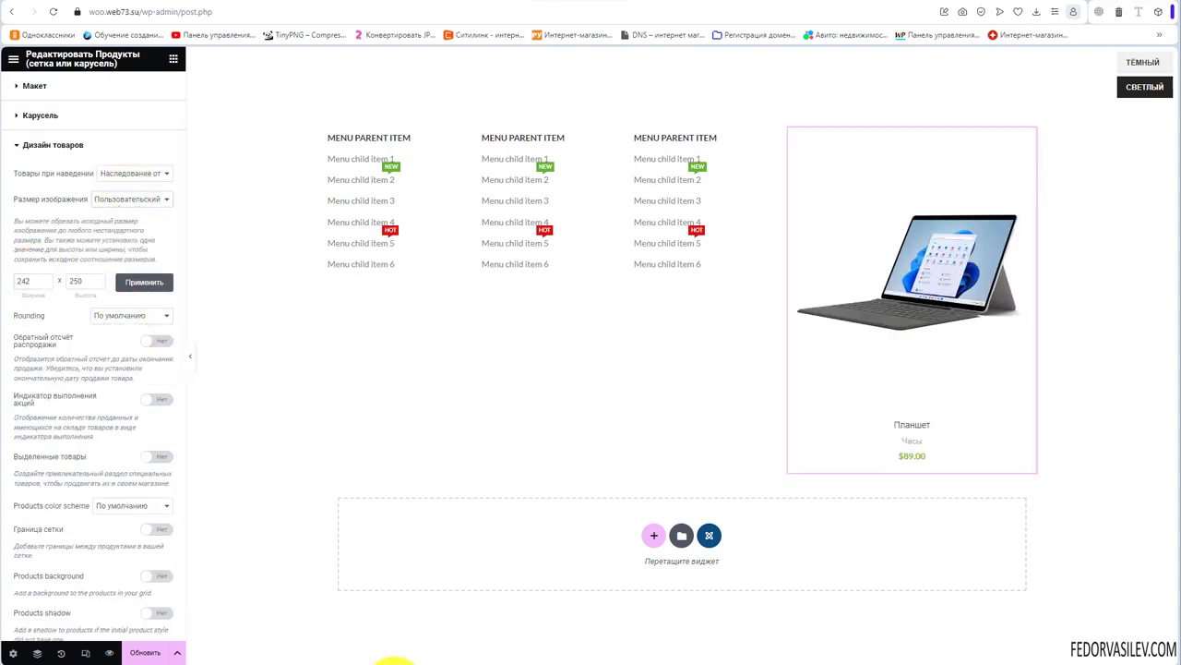
pyautogui.click(120, 285)
pyautogui.click(771, 304)
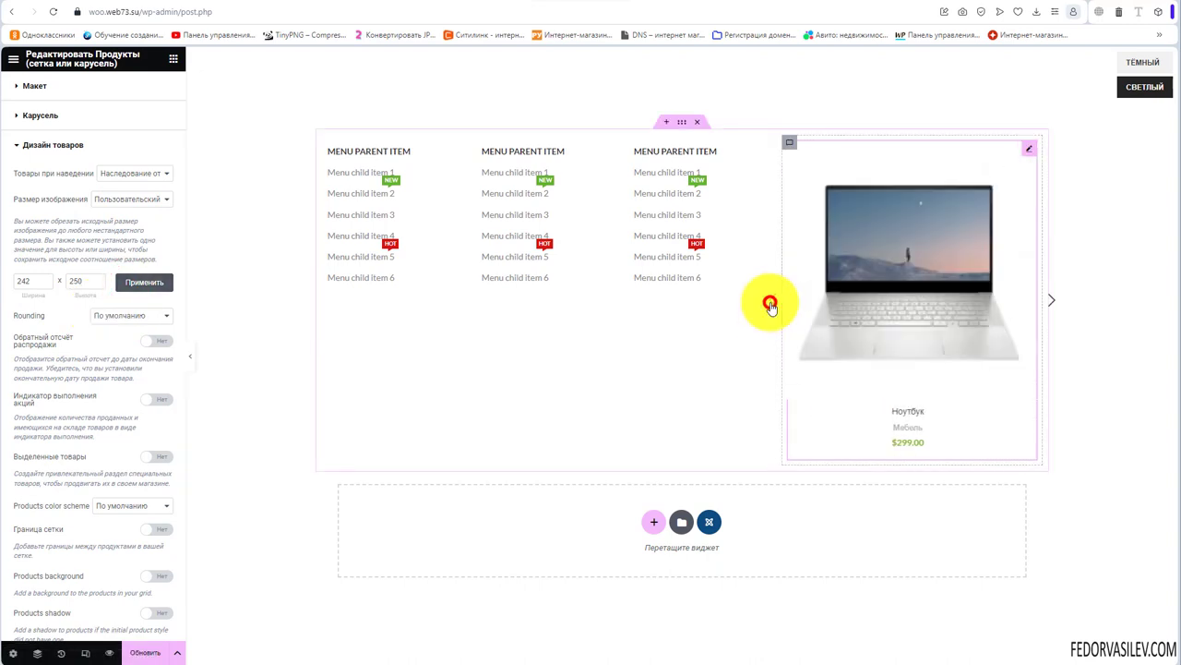
# Step: Duplicate the menu list in the first column and turn on row wrapping for its container so the lists stack
pyautogui.rightClick(409, 155)
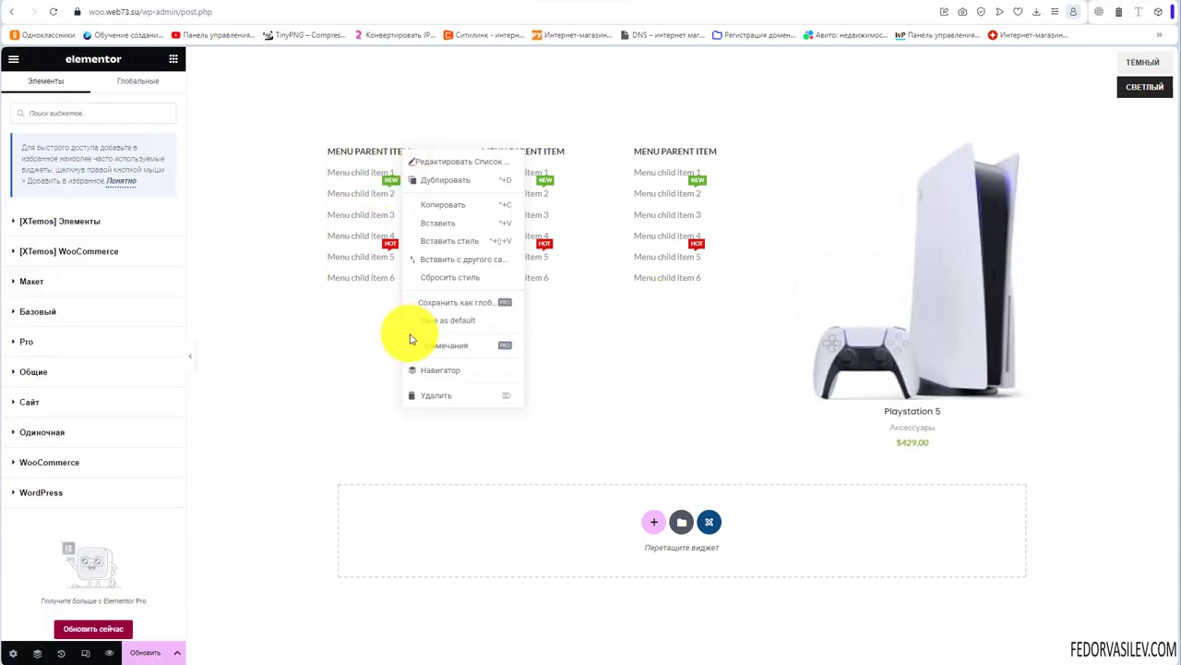
pyautogui.click(441, 179)
pyautogui.click(329, 143)
pyautogui.click(165, 518)
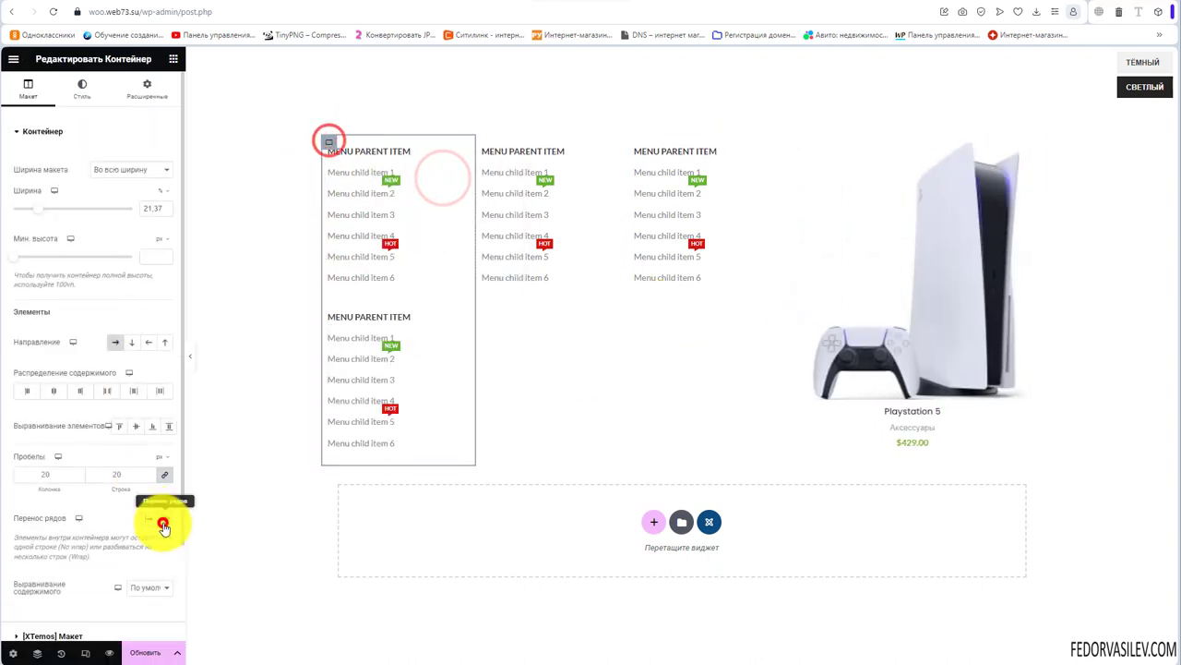
# Step: Duplicate the menu list in the second column and enable row wrapping for that column's container
pyautogui.rightClick(559, 157)
pyautogui.click(595, 182)
pyautogui.click(483, 142)
pyautogui.click(164, 518)
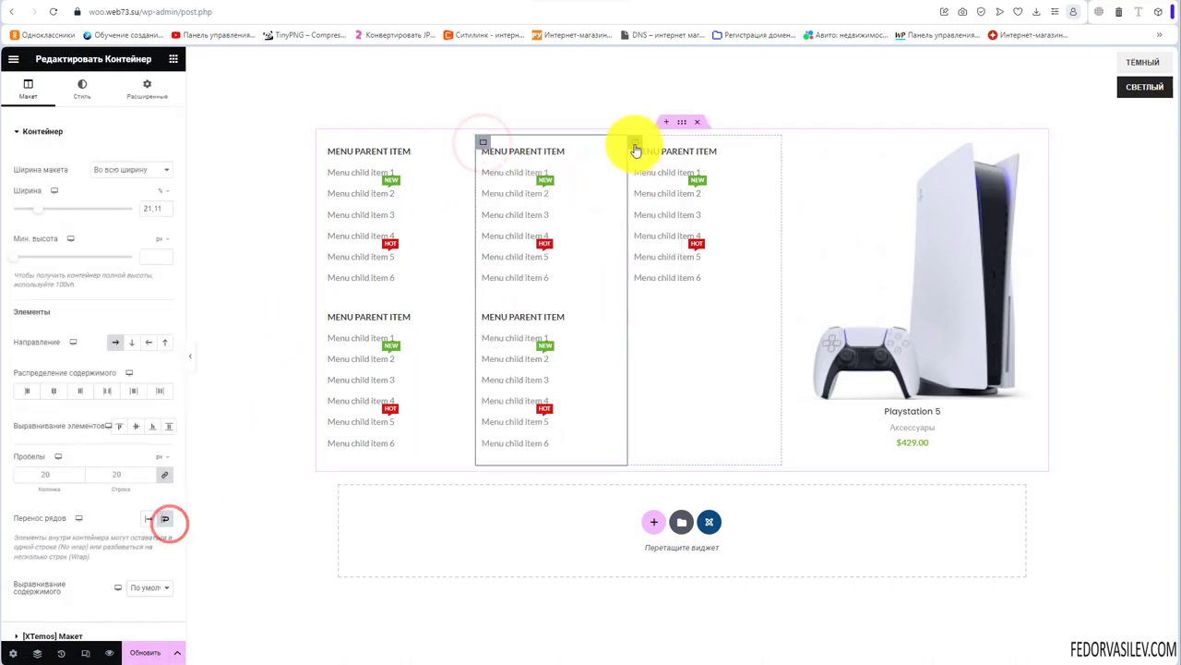
pyautogui.rightClick(635, 154)
pyautogui.click(660, 181)
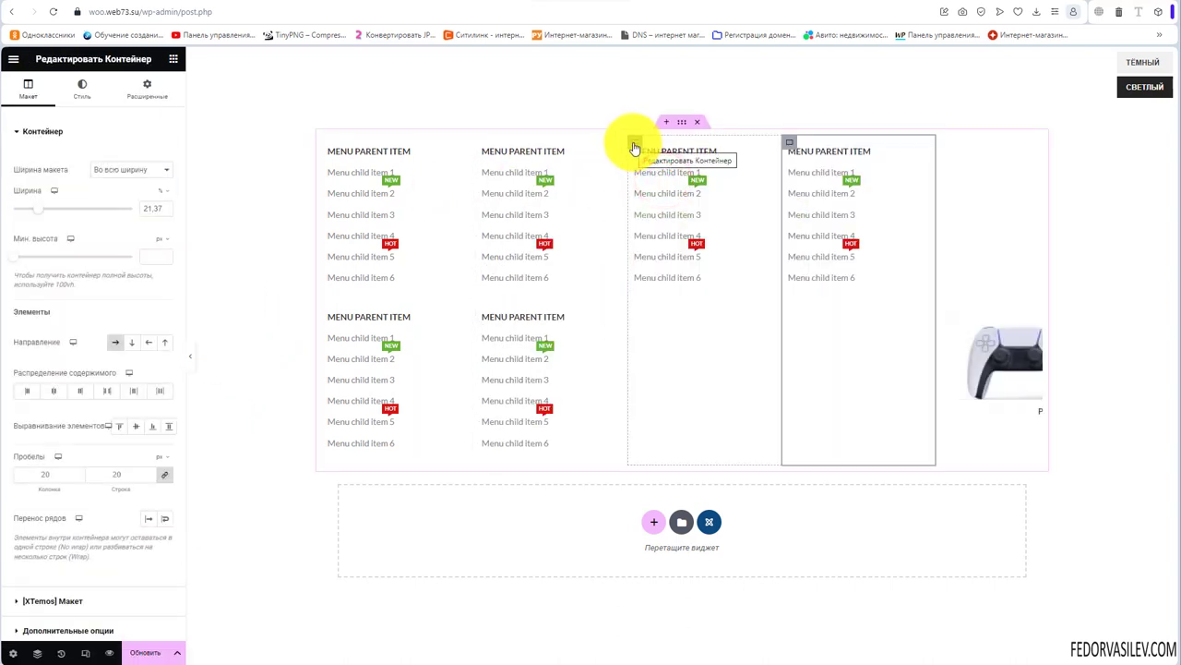
pyautogui.hotkey('ctrl', 'x')
# Step: Duplicate the third column's menu list and set its container to wrap rows so both lists stack
pyautogui.rightClick(720, 161)
pyautogui.click(746, 177)
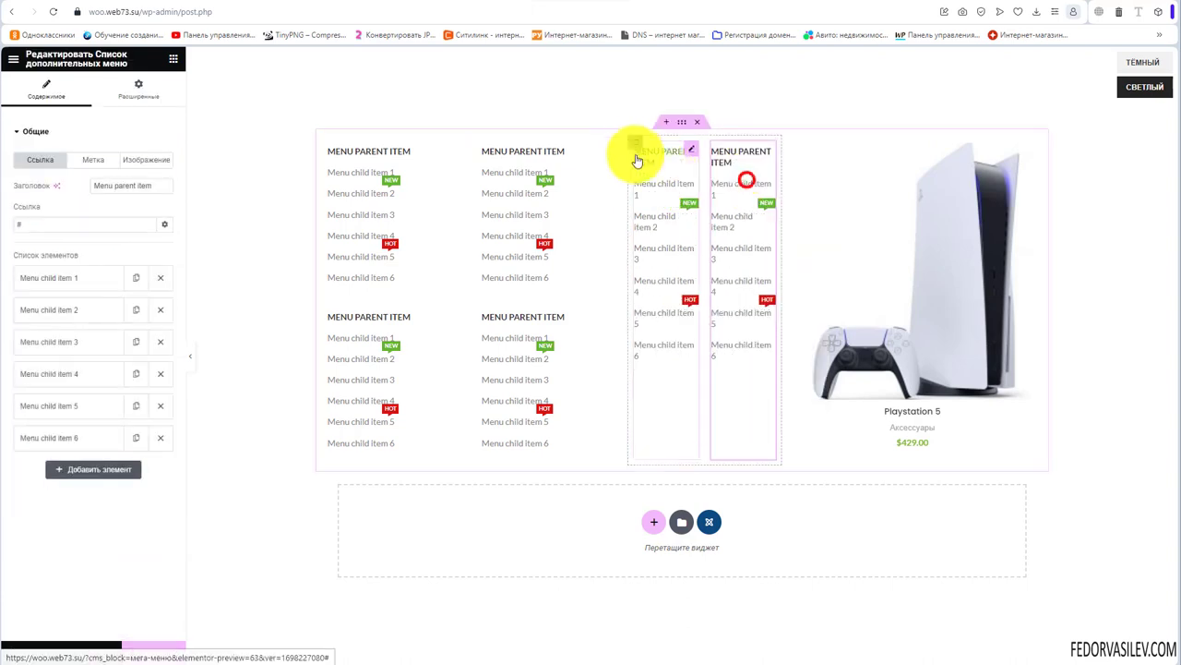
pyautogui.click(634, 141)
pyautogui.click(164, 519)
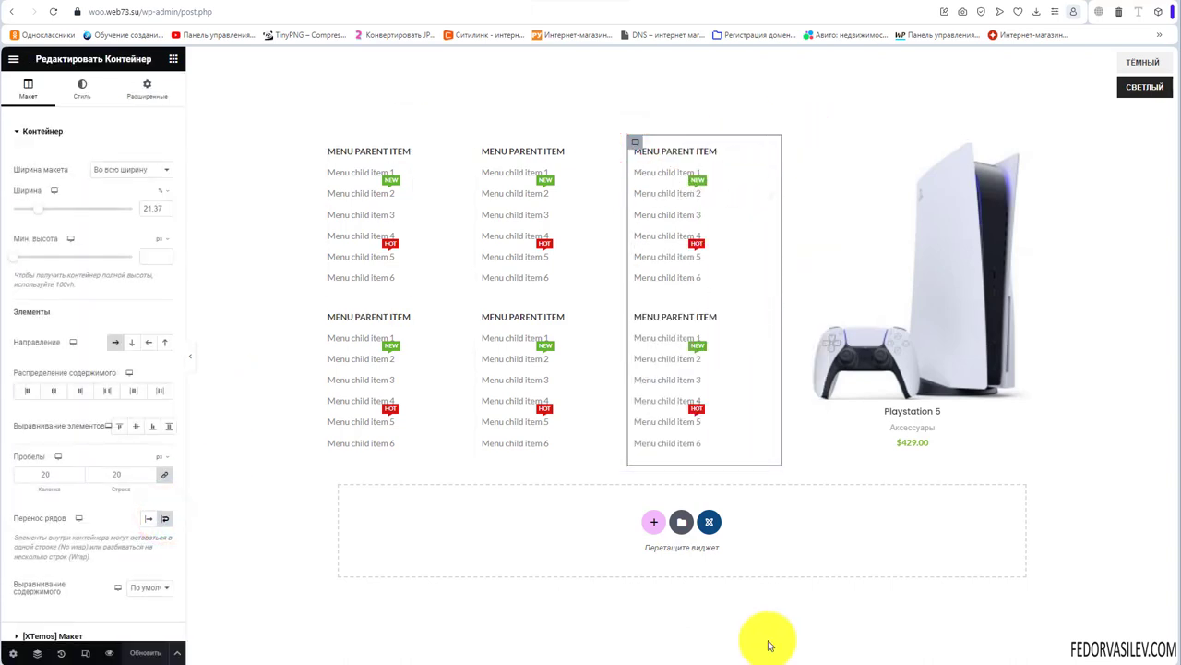
# Step: Add a new container with four equal columns below the menu lists and product carousel
pyautogui.click(654, 521)
pyautogui.click(773, 528)
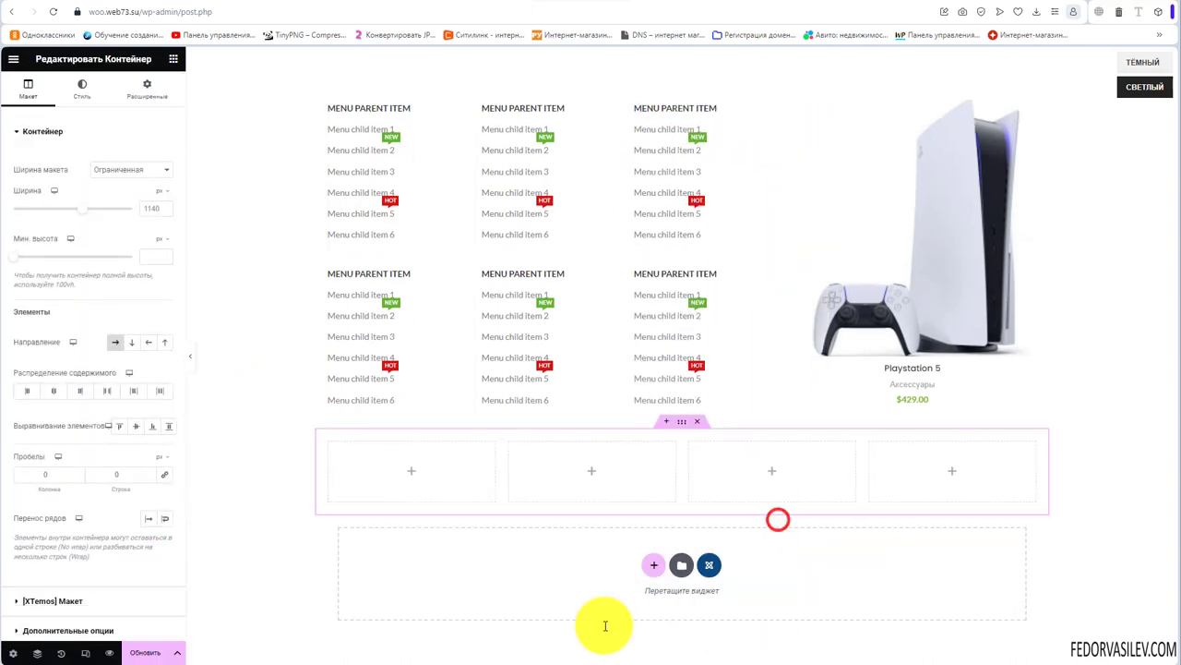
# Step: Give the new four-column container a light grey background, side margins of -35 px, and padding of 10 px vertically and 35 px horizontally
pyautogui.click(681, 421)
pyautogui.click(82, 89)
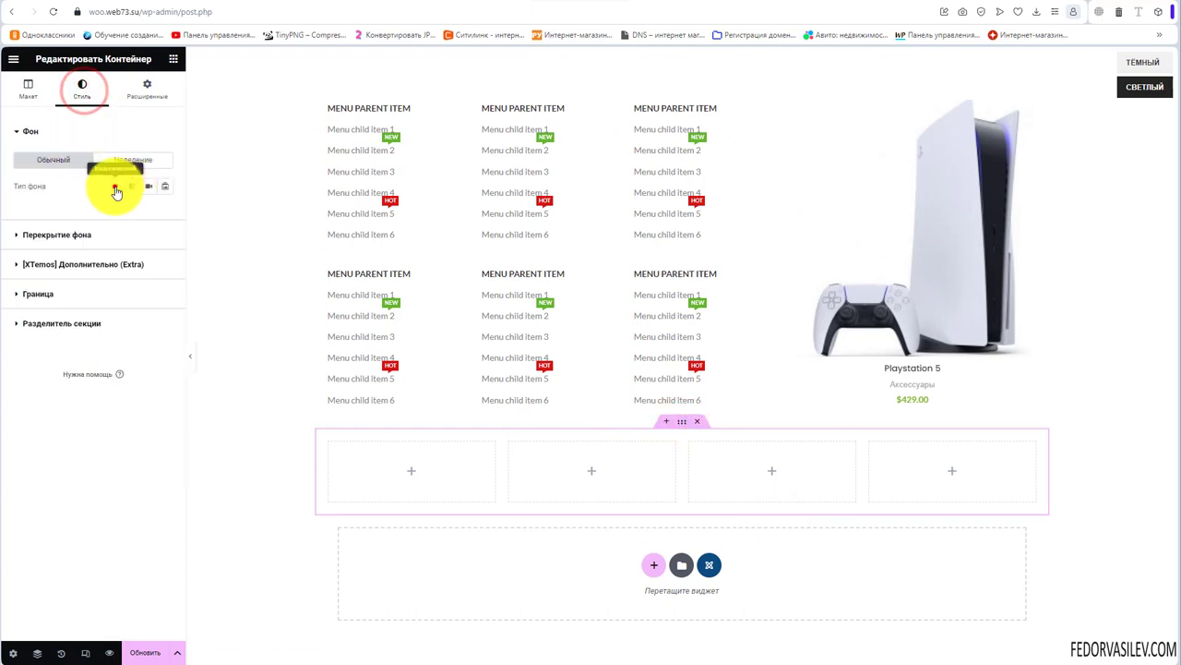
pyautogui.click(115, 185)
pyautogui.click(165, 211)
pyautogui.click(196, 331)
pyautogui.moveTo(81, 306); pyautogui.dragTo(41, 272)
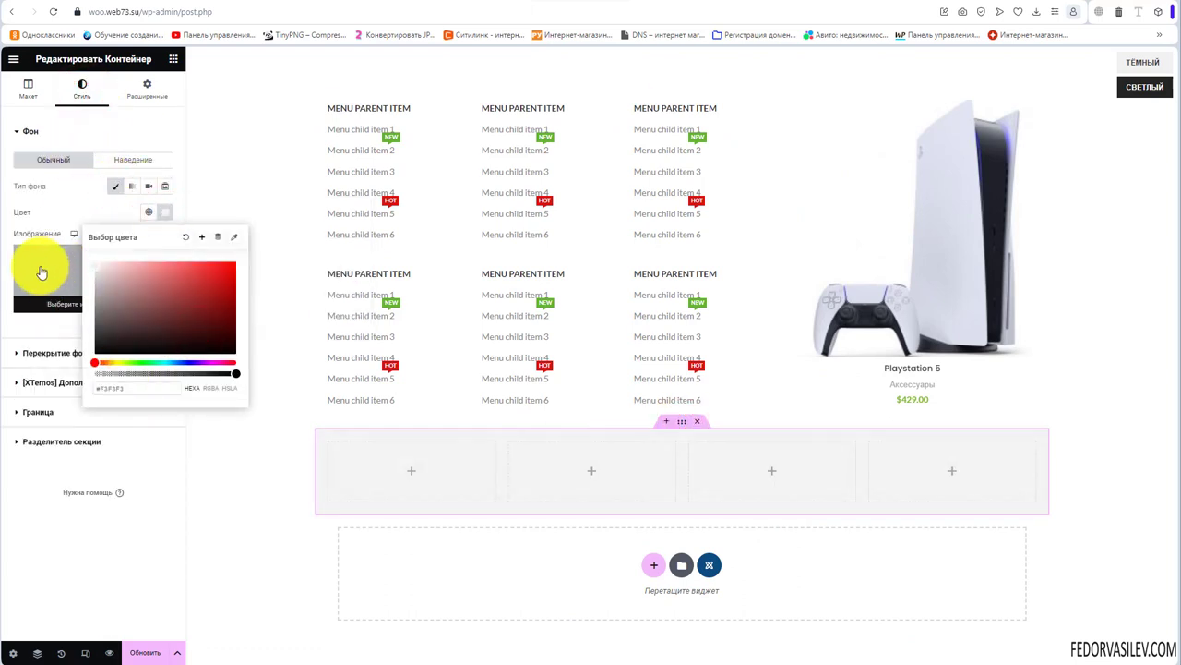
pyautogui.click(113, 204)
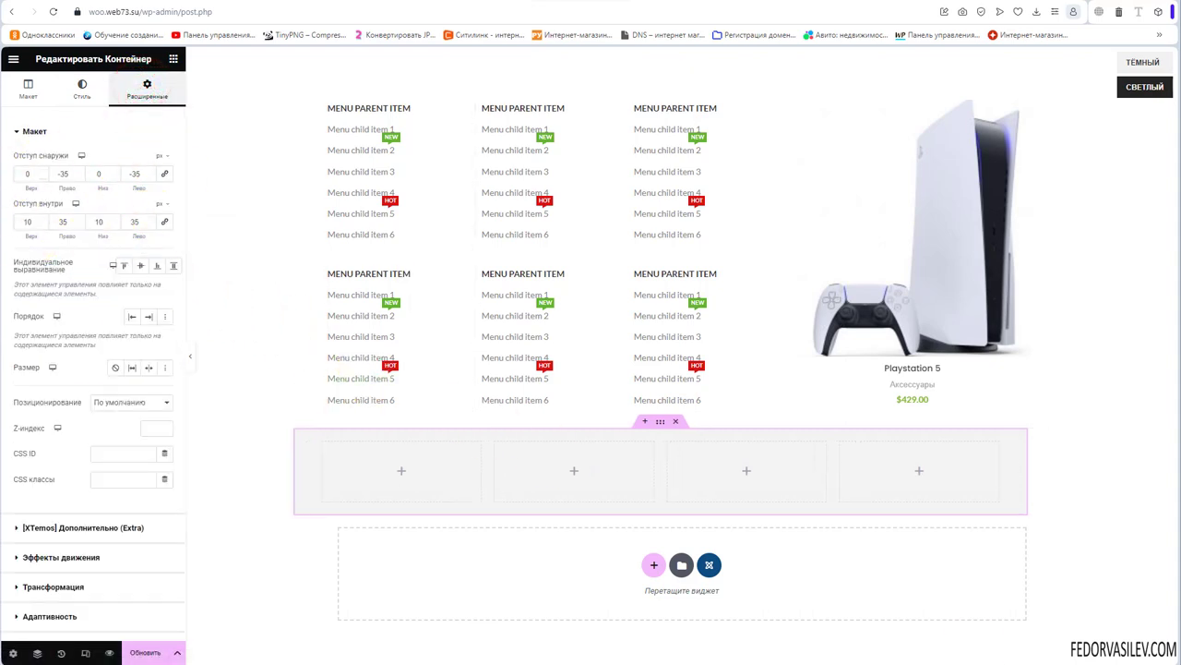
# Step: Place a "Текстовый редактор" widget in the first grey column and replace its text with "UPS SERVICE" and "Shipping & Returns"
pyautogui.click(401, 469)
pyautogui.click(54, 114)
pyautogui.write('текст')
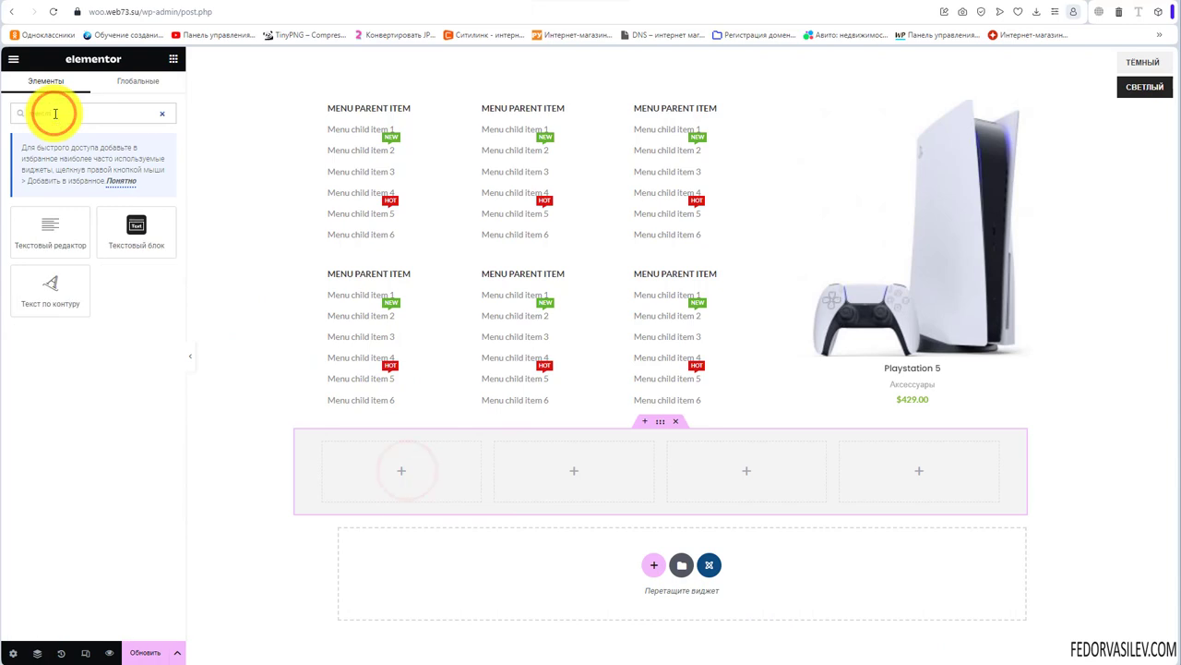
pyautogui.moveTo(50, 231); pyautogui.dragTo(369, 456)
pyautogui.tripleClick(144, 370)
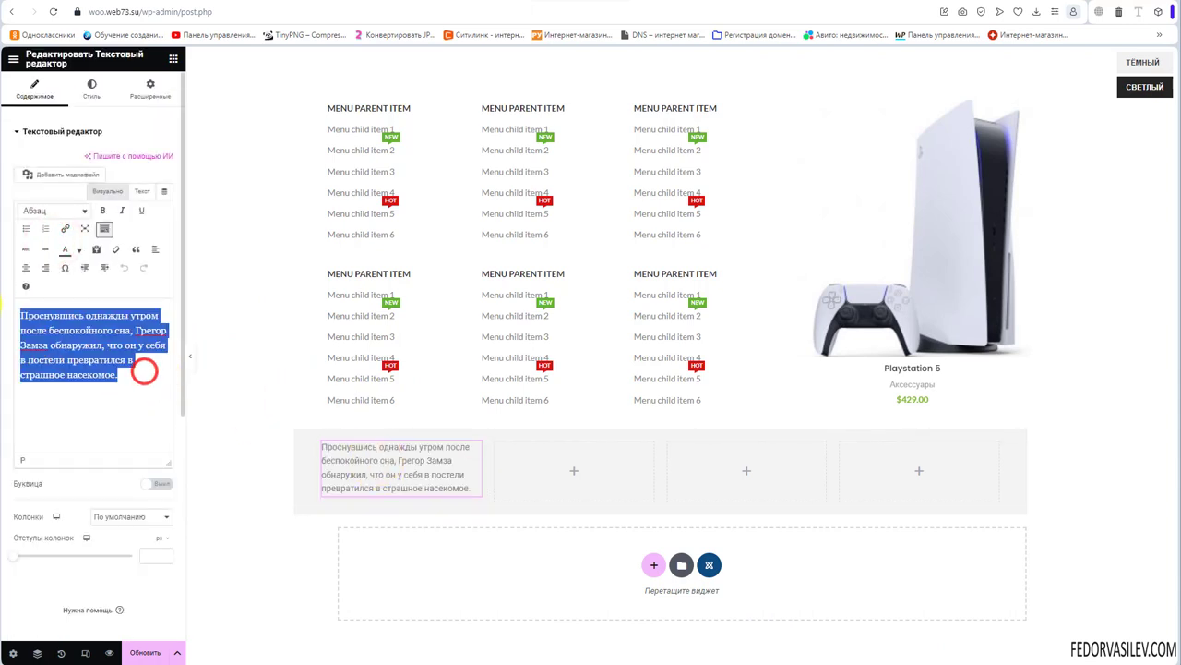
pyautogui.hotkey('ctrl', 'v')
# Step: Open the "Граница" settings of the UPS SERVICE text widget
pyautogui.click(151, 89)
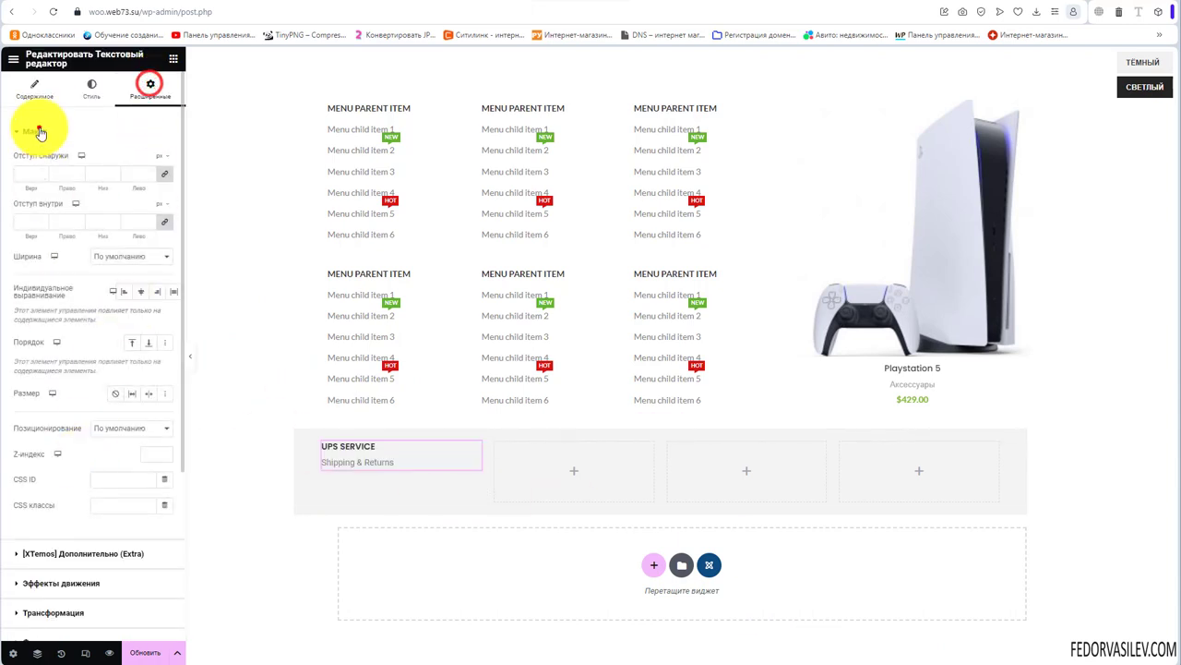
pyautogui.click(34, 131)
pyautogui.click(38, 278)
pyautogui.click(164, 372)
pyautogui.click(60, 373)
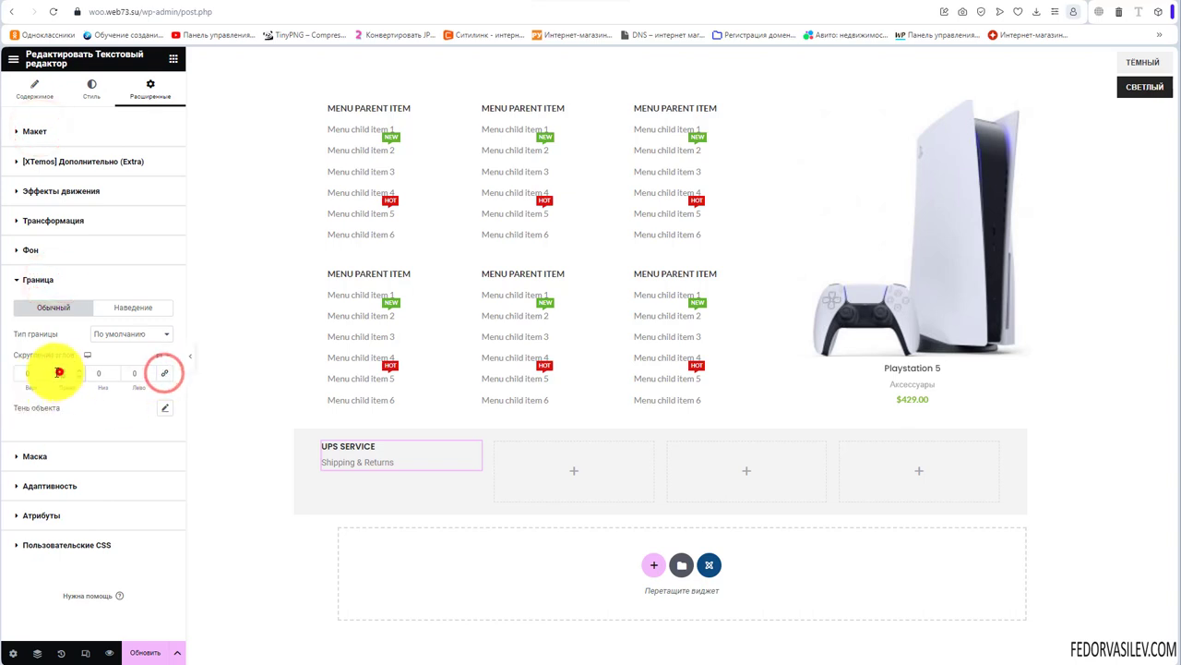
pyautogui.write('1')
pyautogui.click(163, 406)
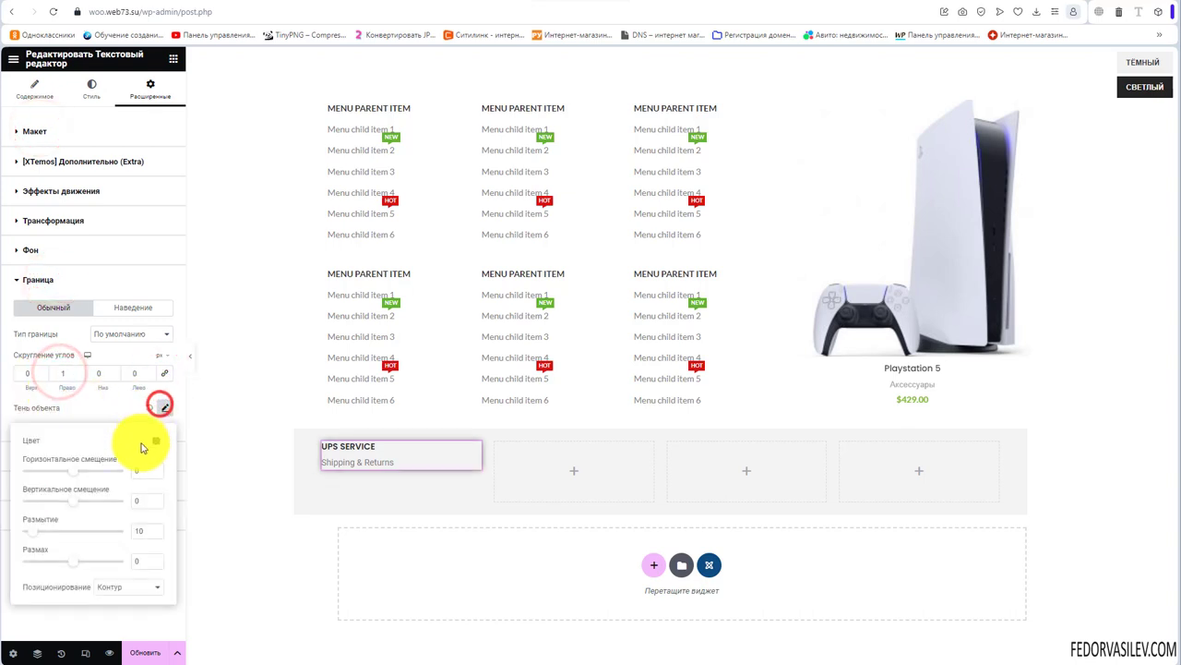
pyautogui.click(64, 373)
# Step: Give the text widget a "Сплошная" border 1 px wide on the right side only, in a dark colour, and clear its shadow
pyautogui.click(123, 343)
pyautogui.click(114, 337)
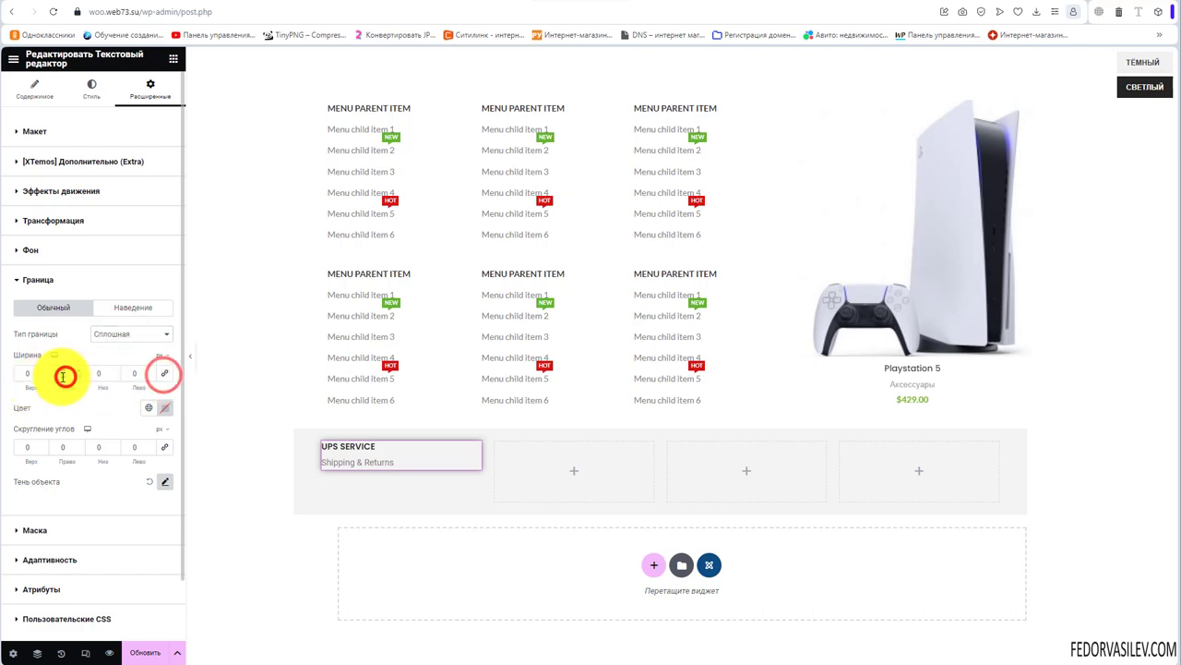
pyautogui.click(145, 474)
pyautogui.click(165, 407)
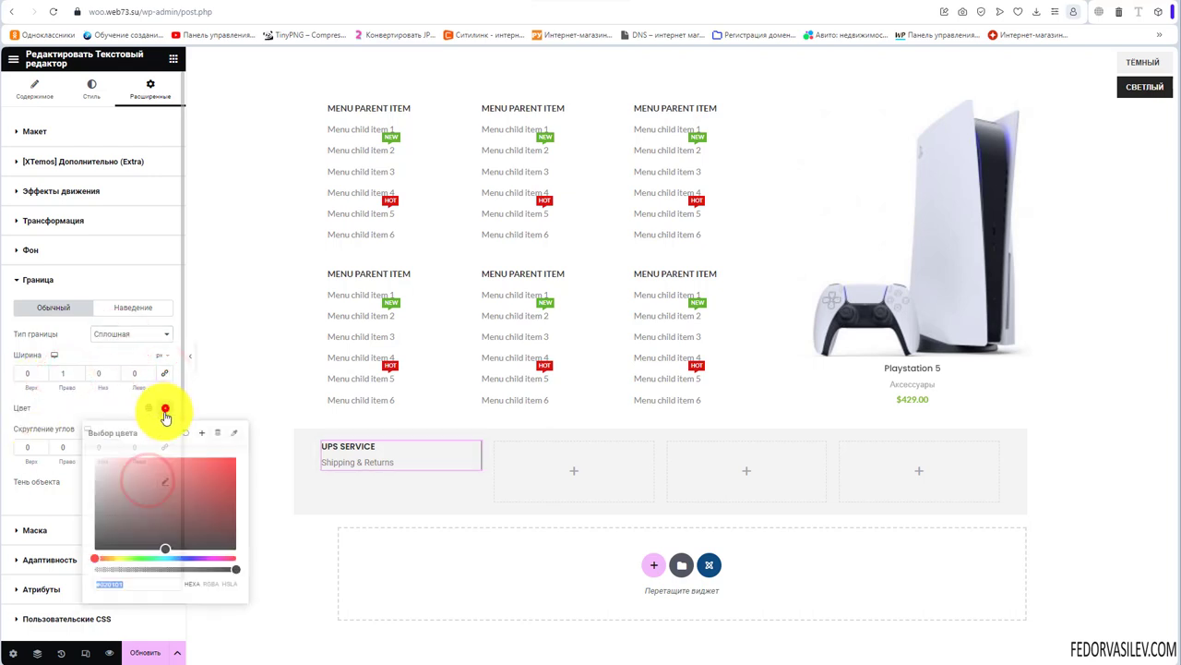
pyautogui.click(58, 409)
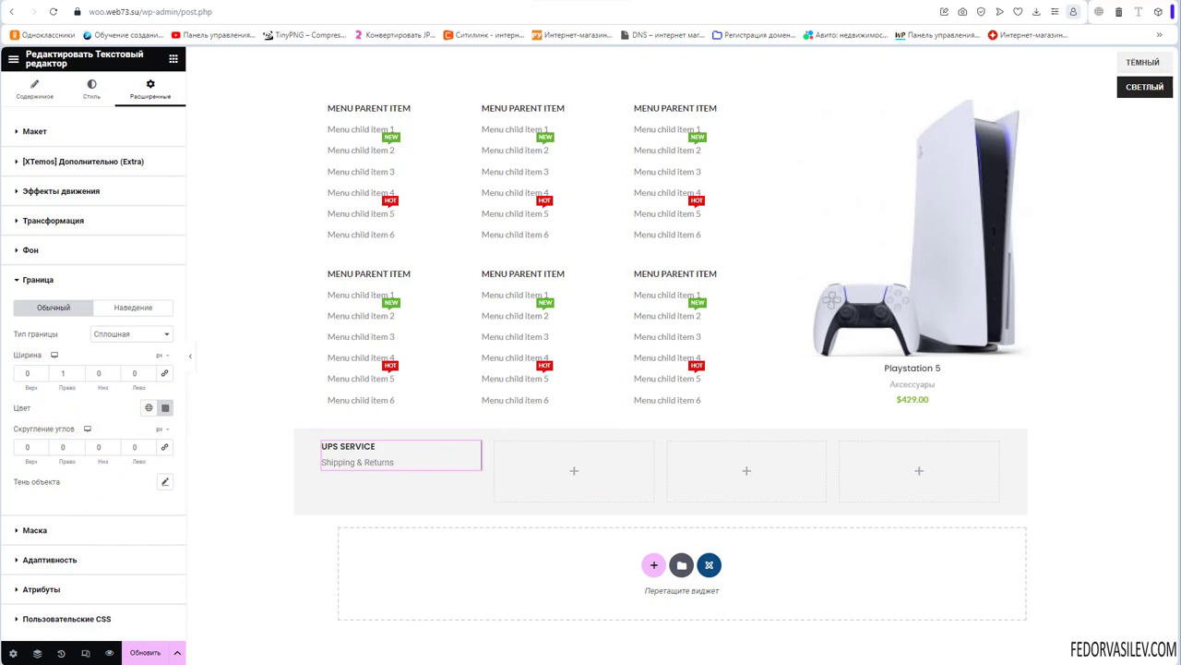
# Step: Fill all four grey columns with copies of the UPS SERVICE text and set the last copy's right border width to 0
pyautogui.click(322, 442)
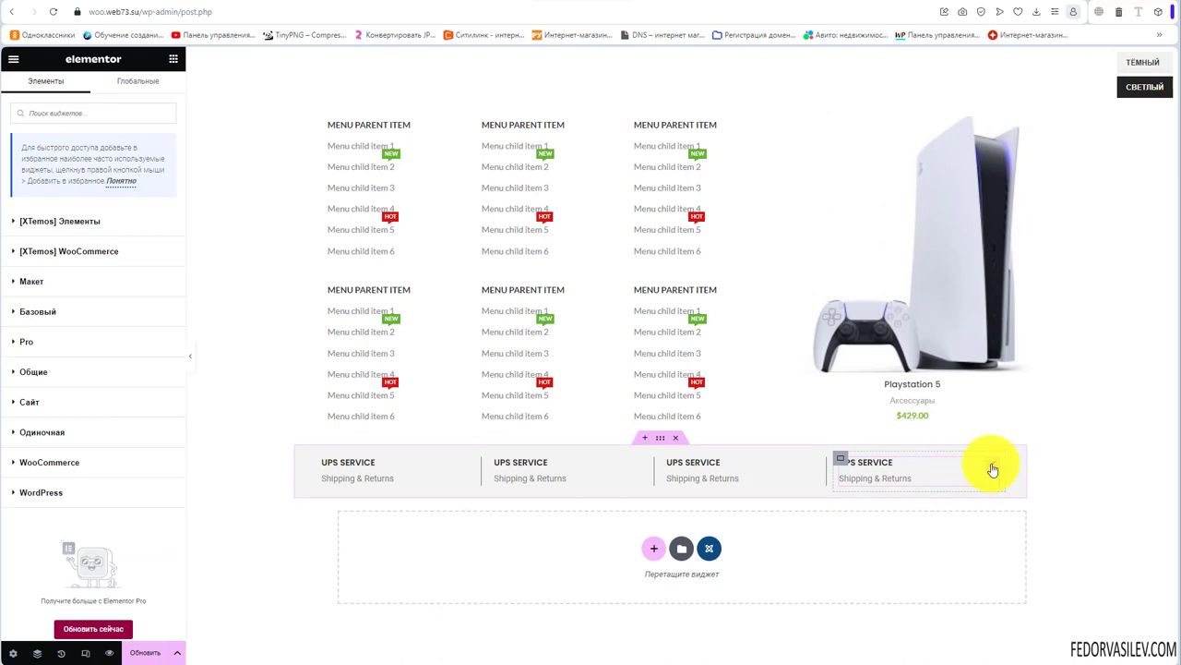
pyautogui.click(990, 465)
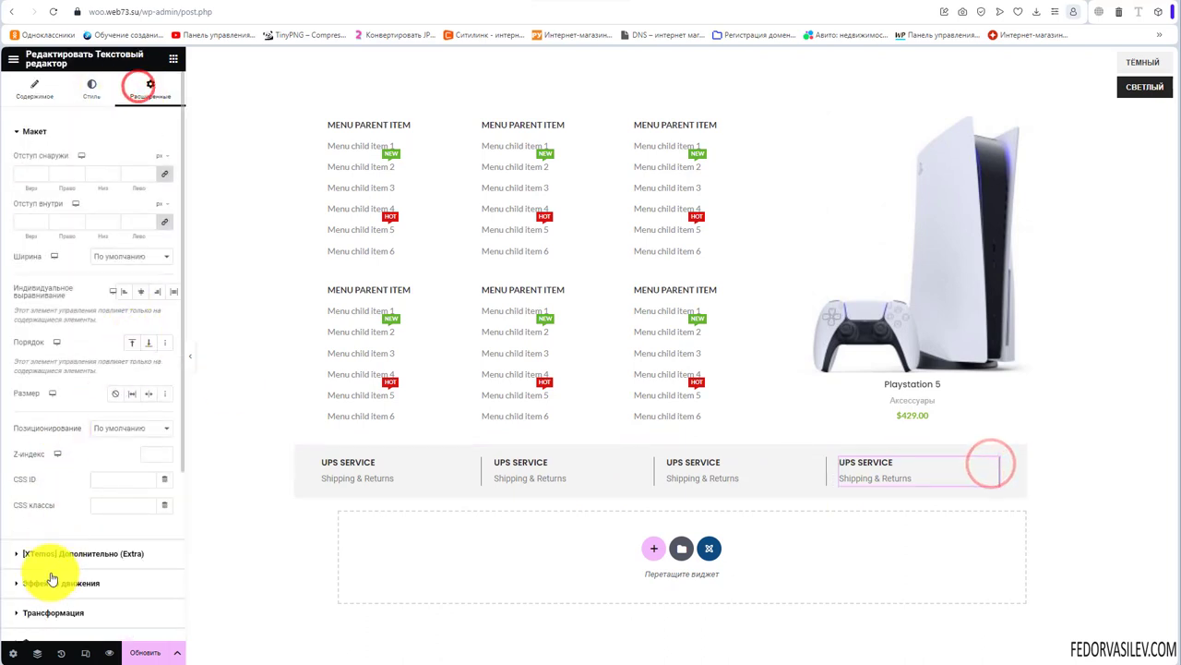
pyautogui.click(35, 131)
pyautogui.click(39, 278)
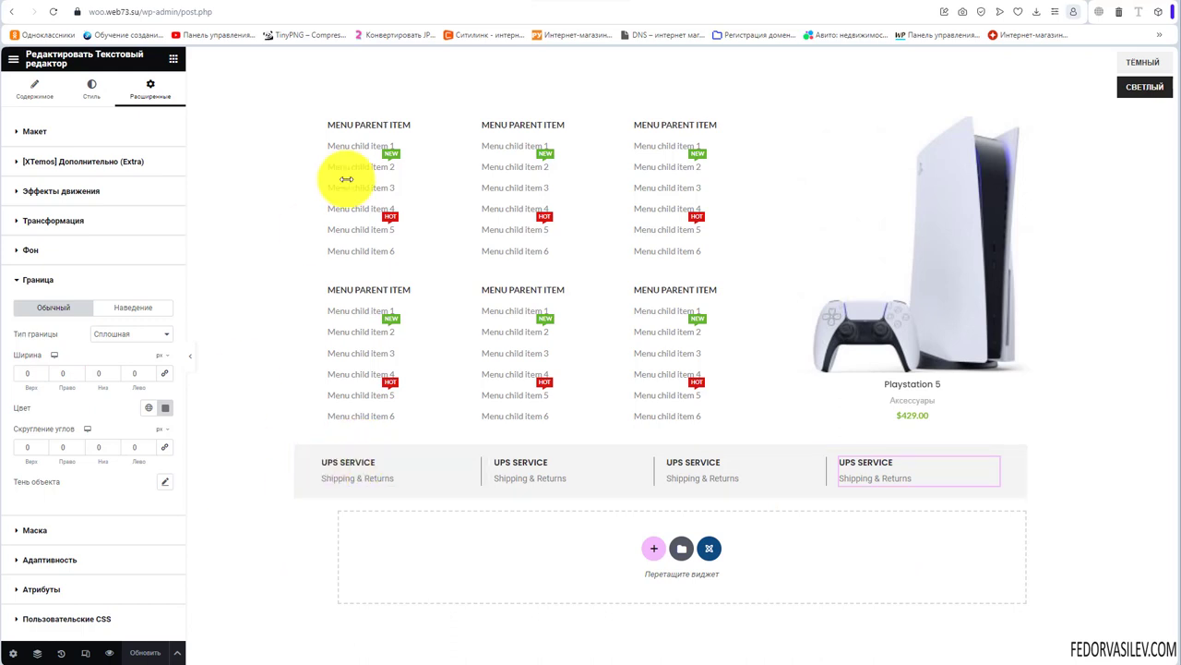
# Step: Review the products widget's settings and the title and link fields of the first menu list's first item
pyautogui.click(774, 274)
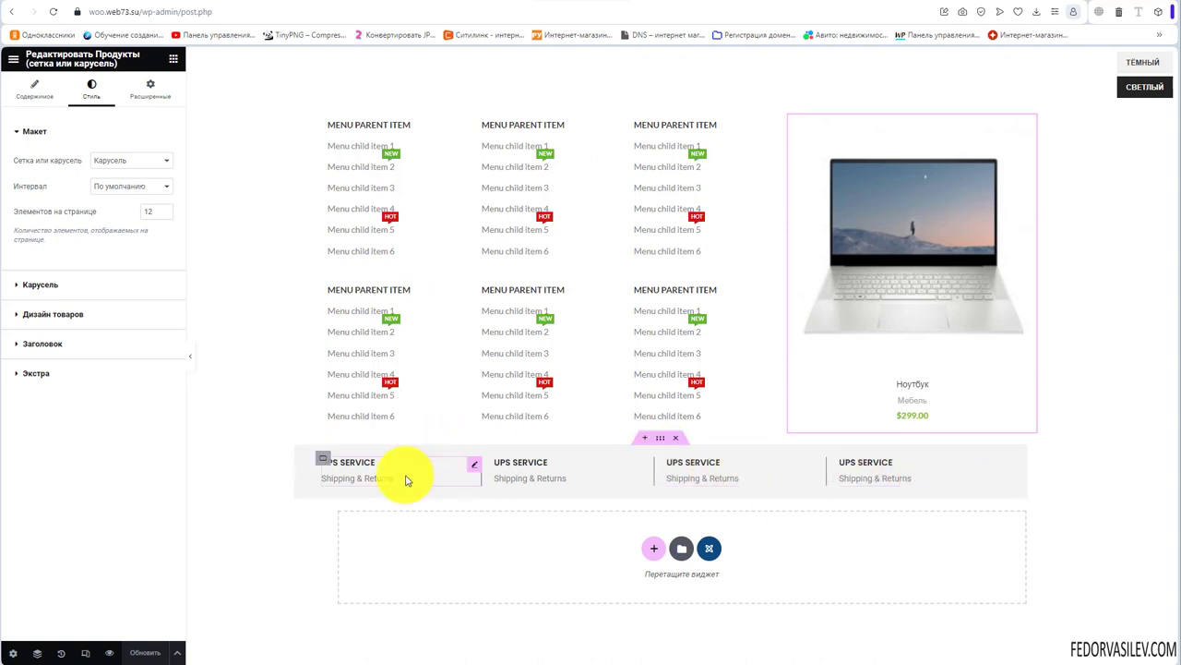
pyautogui.click(397, 124)
pyautogui.click(79, 284)
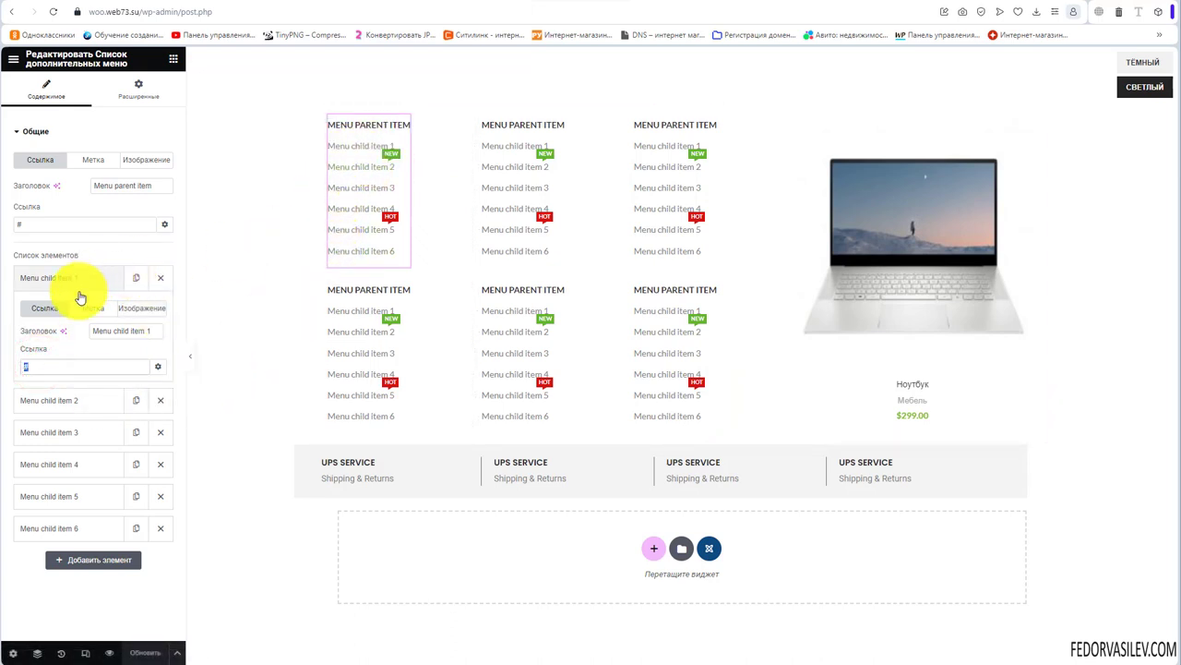
pyautogui.moveTo(148, 330); pyautogui.dragTo(65, 329)
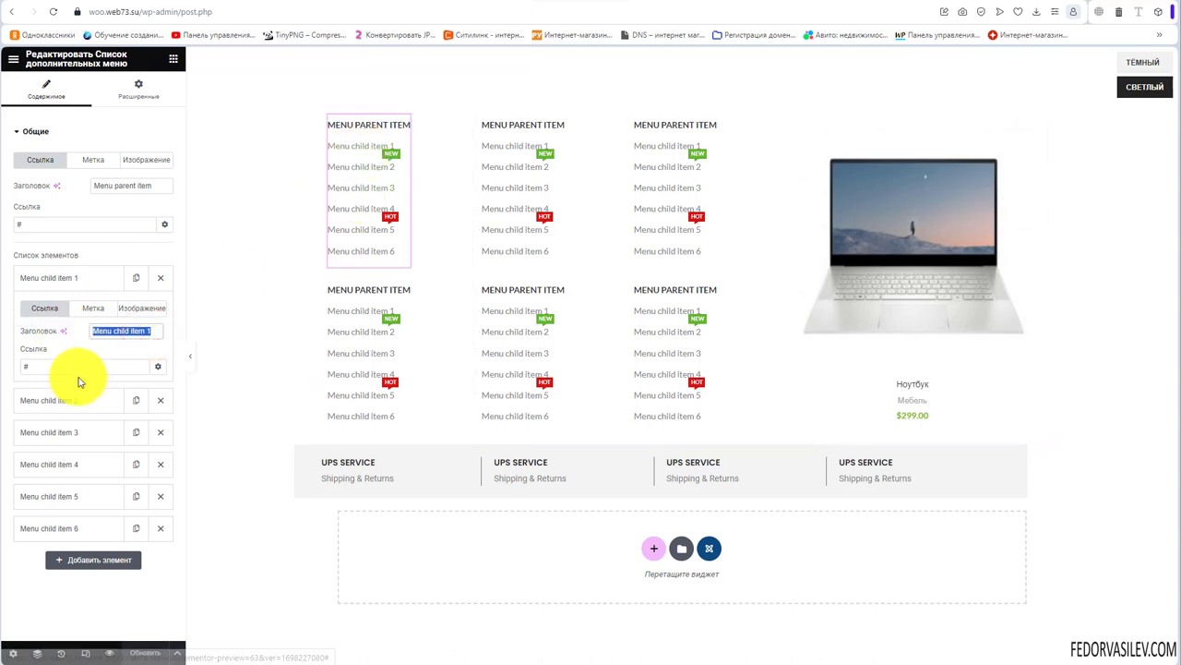
pyautogui.click(83, 362)
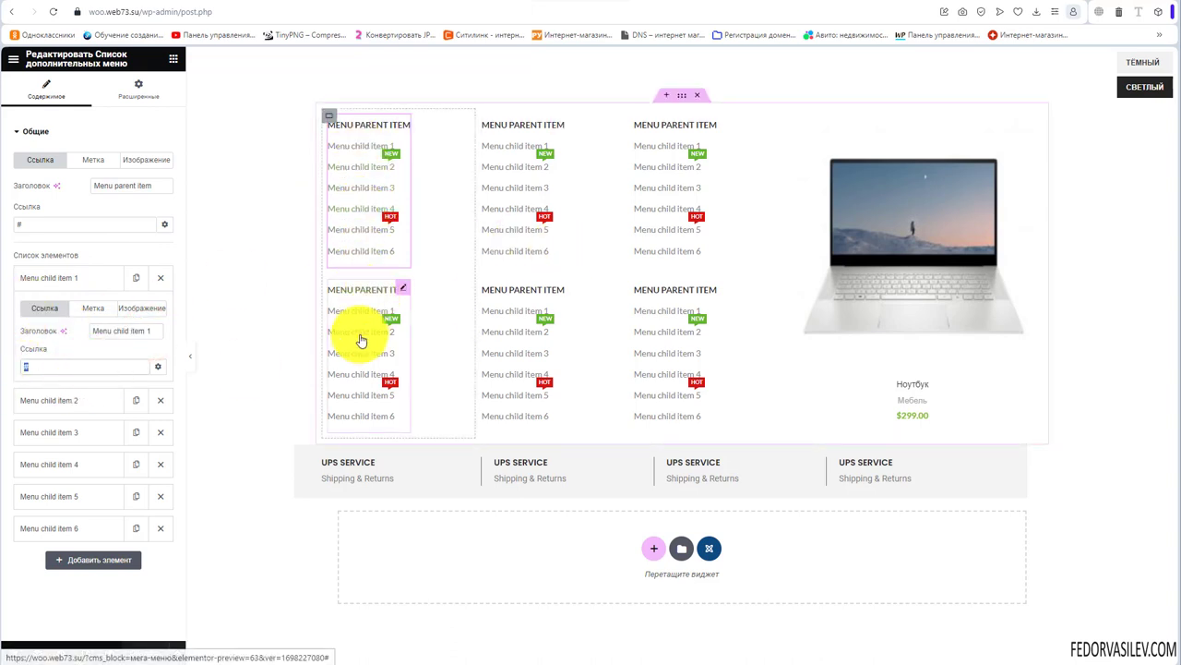
pyautogui.click(60, 279)
pyautogui.click(47, 276)
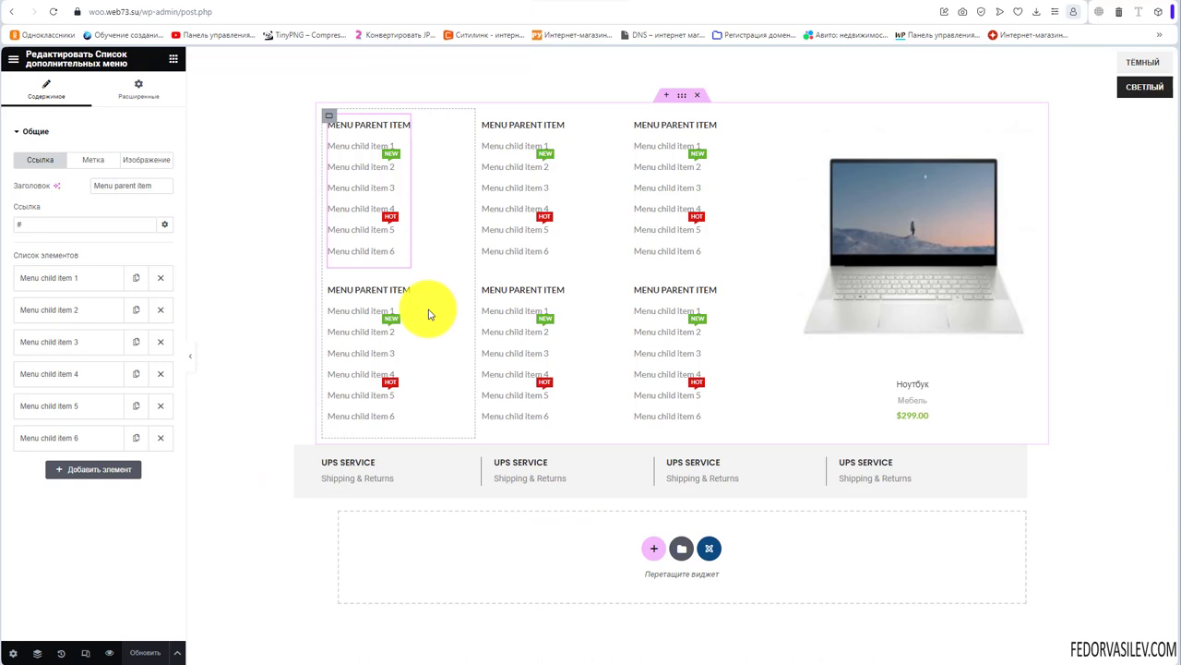
# Step: Exit the Elementor editor to the WordPress dashboard and open the site's navigation menu management page
pyautogui.click(14, 59)
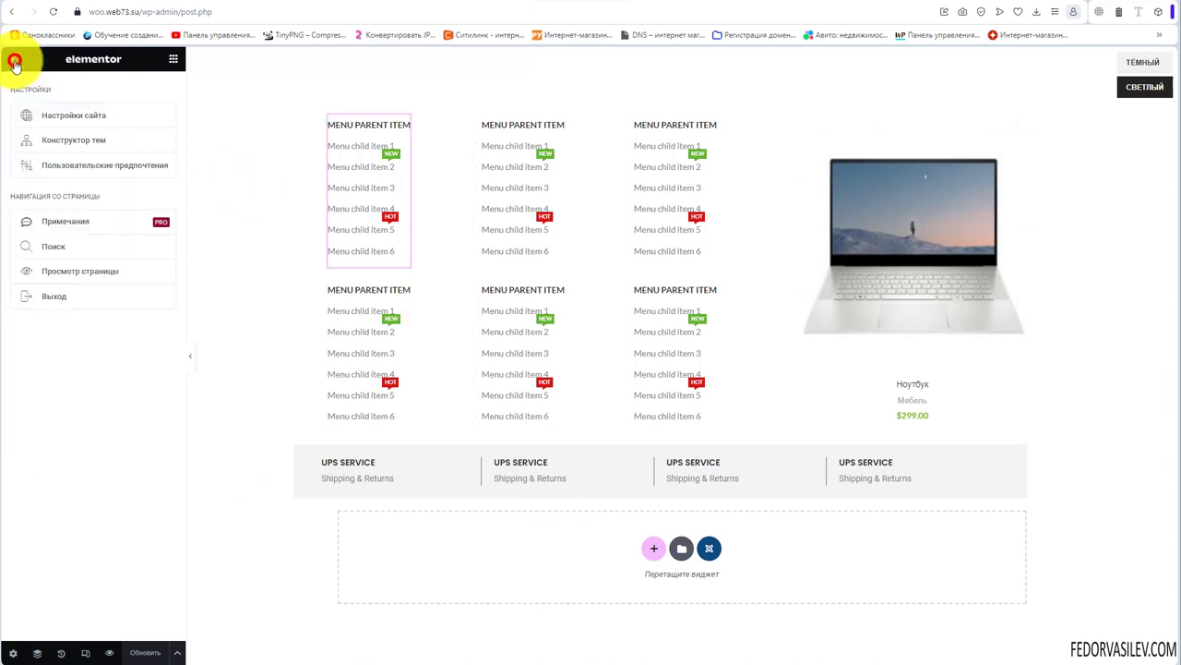
pyautogui.click(61, 302)
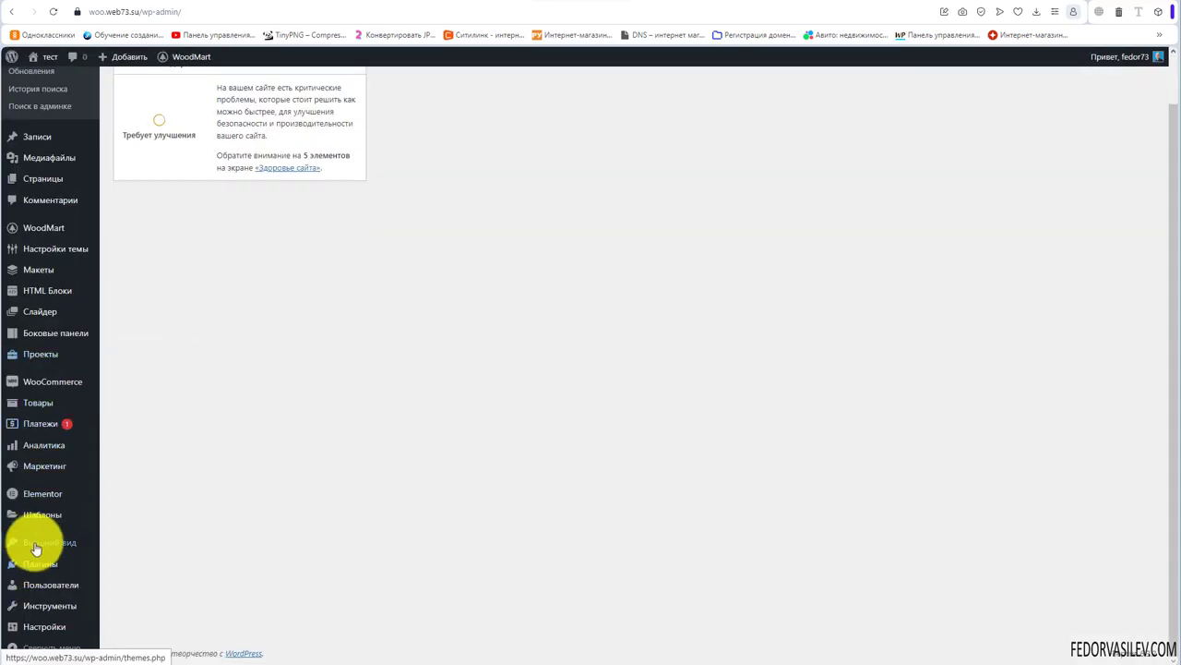
pyautogui.moveTo(35, 548)
pyautogui.click(120, 566)
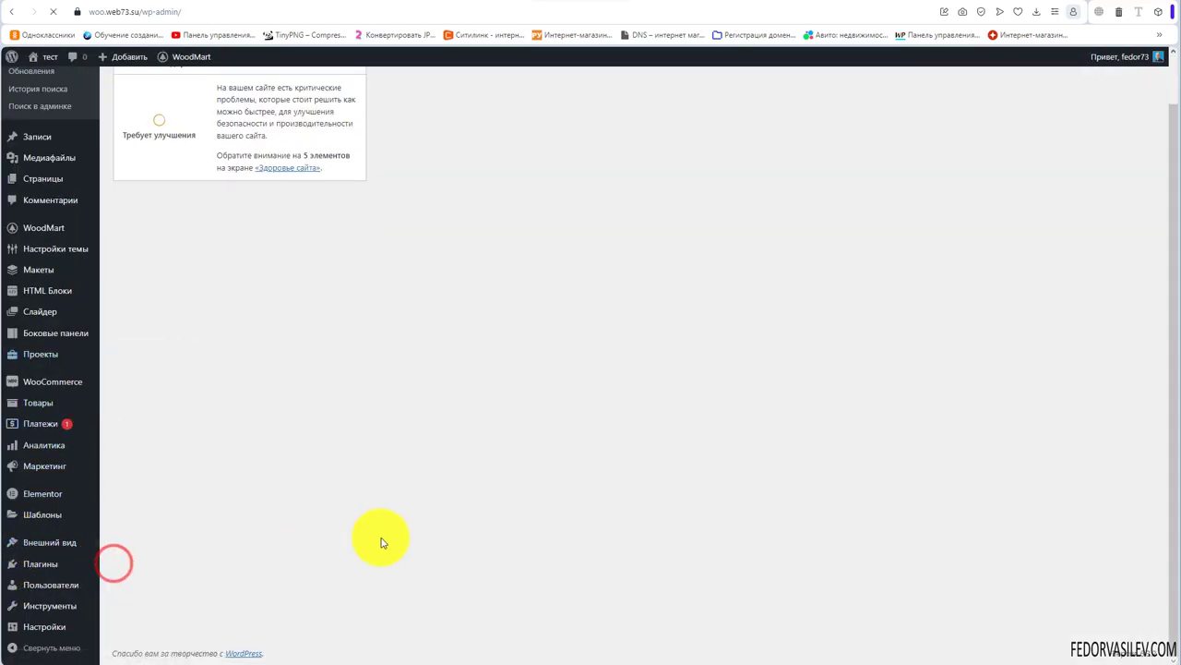
# Step: Load the категории menu for editing and accept leaving the current page
pyautogui.click(313, 157)
pyautogui.click(305, 184)
pyautogui.click(448, 157)
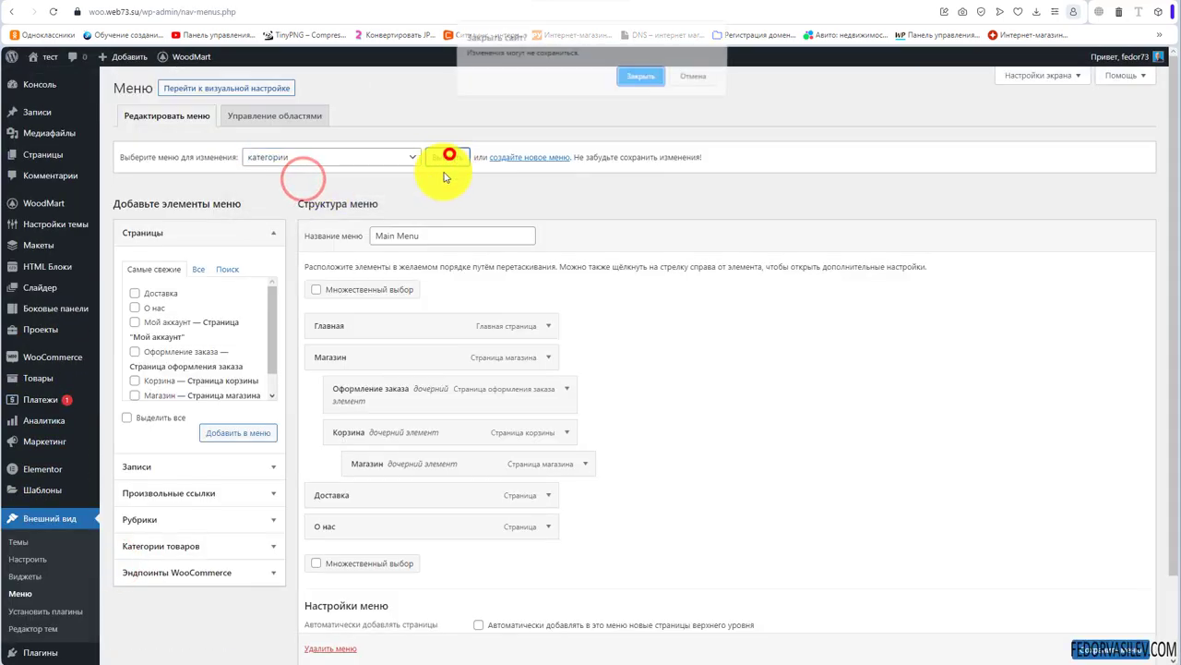
pyautogui.click(648, 79)
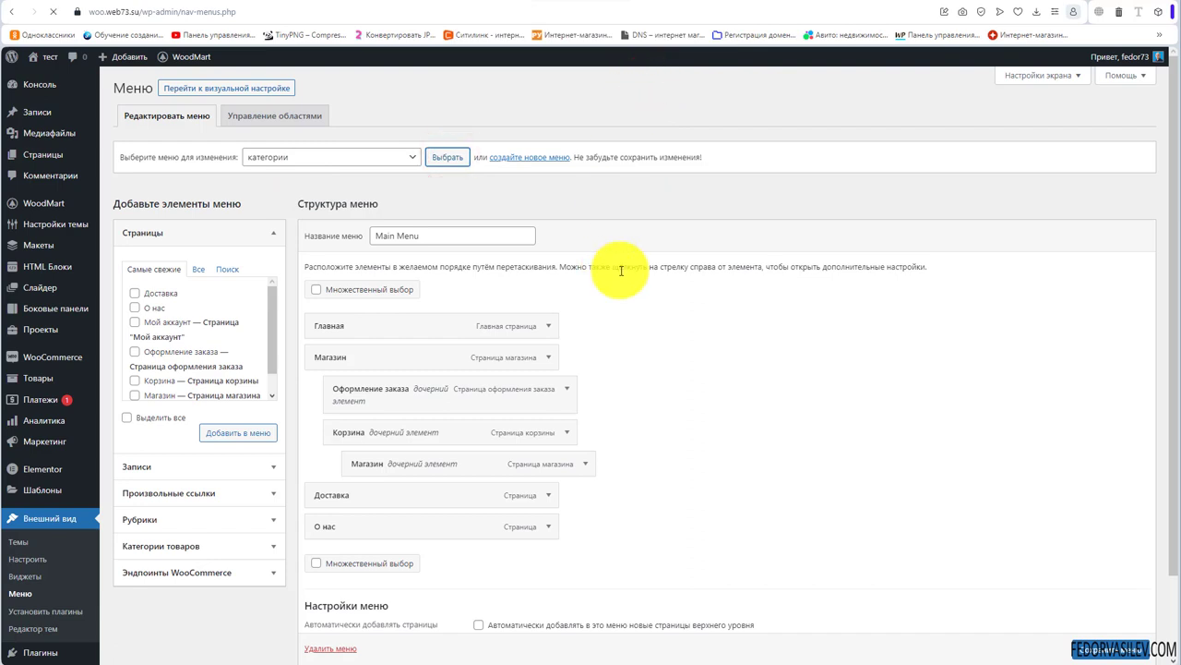
# Step: Expand the Часы item and set its dropdown design to Установить размеры
pyautogui.scroll(-1, 316, 243)
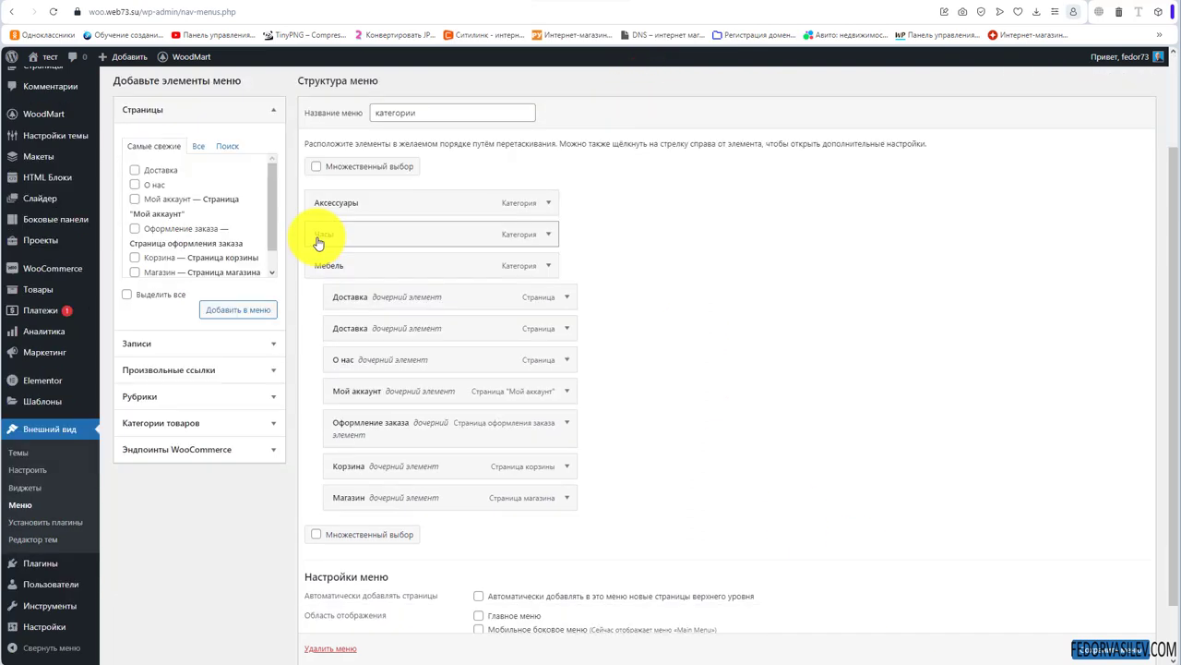
pyautogui.click(546, 236)
pyautogui.click(351, 344)
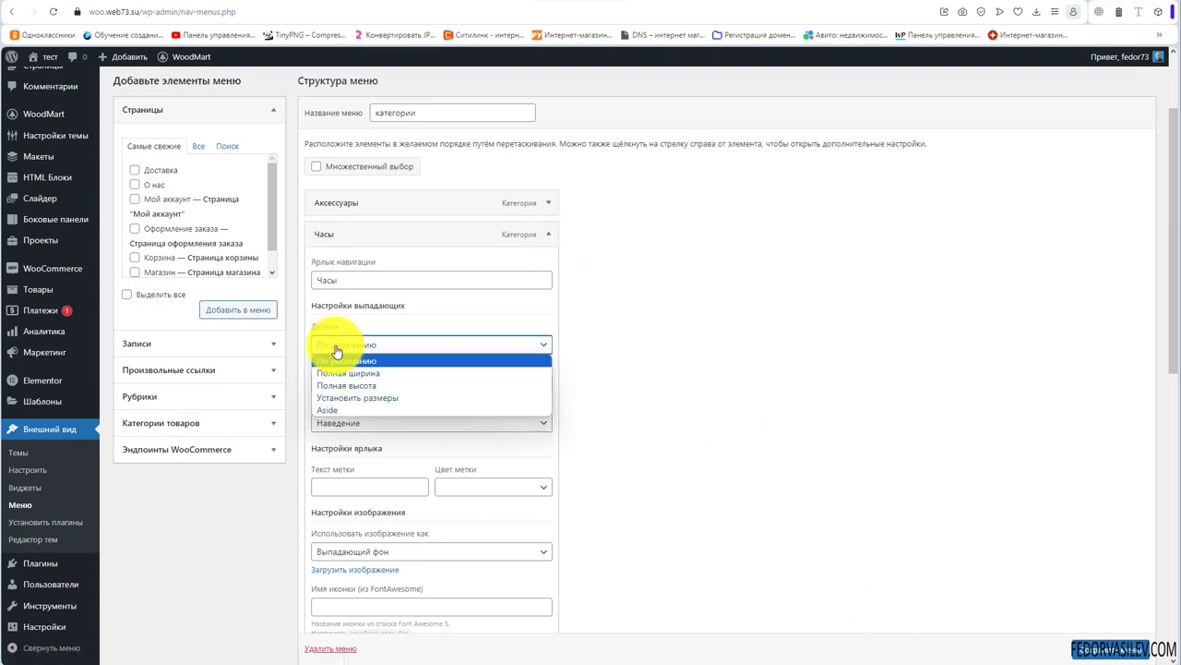
pyautogui.click(360, 400)
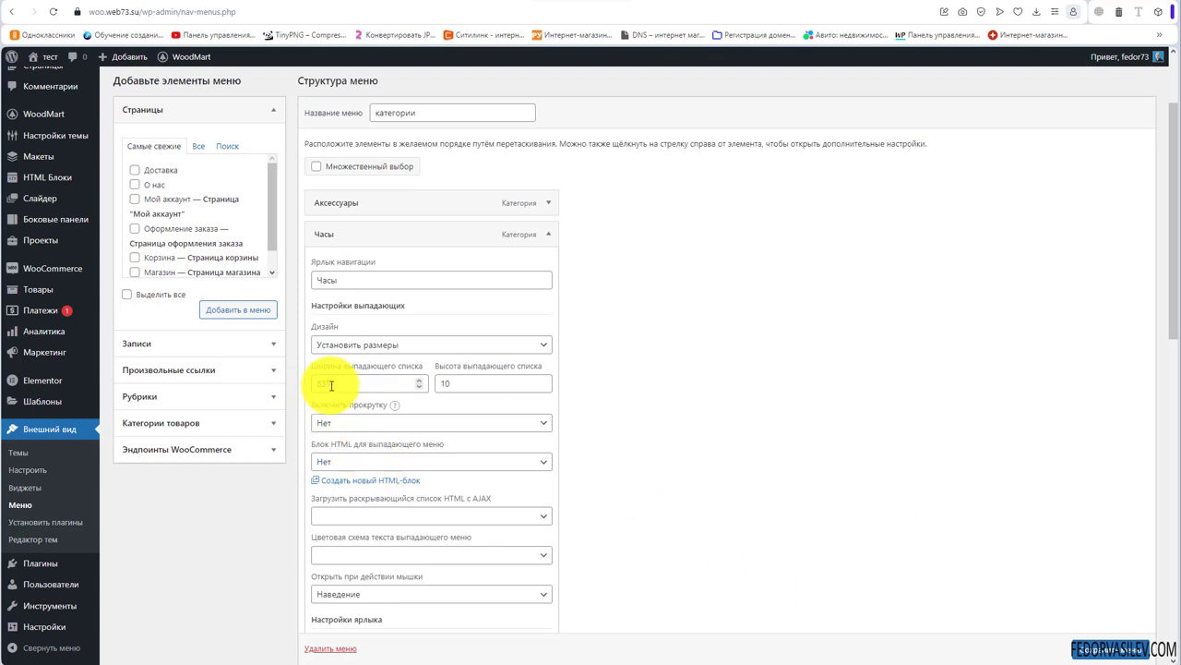
pyautogui.doubleClick(468, 379)
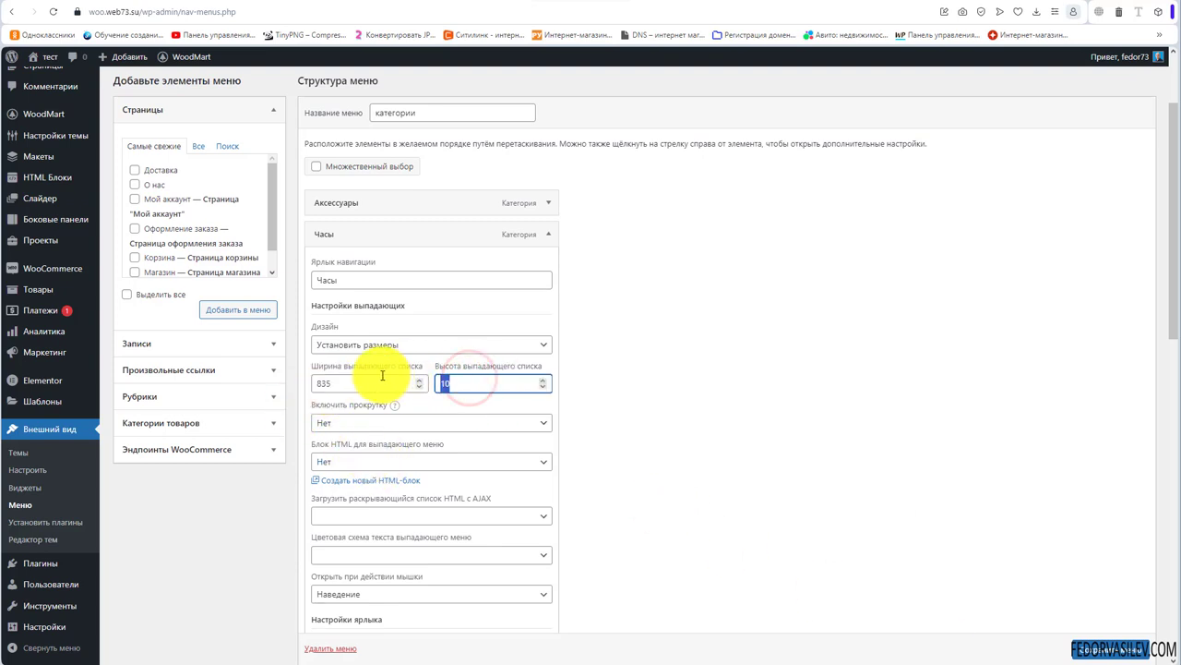
# Step: Assign the HTML block "мега меню (ID:63)" to the Часы dropdown and save the menu
pyautogui.scroll(-1, 378, 387)
pyautogui.click(366, 404)
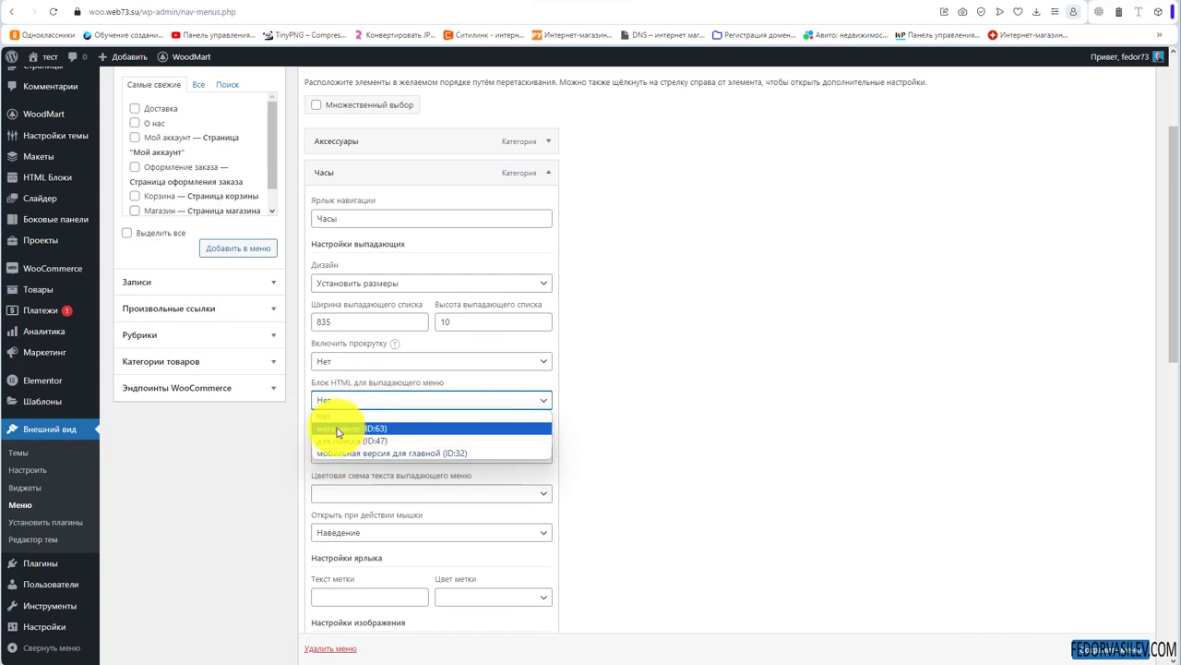
pyautogui.click(350, 429)
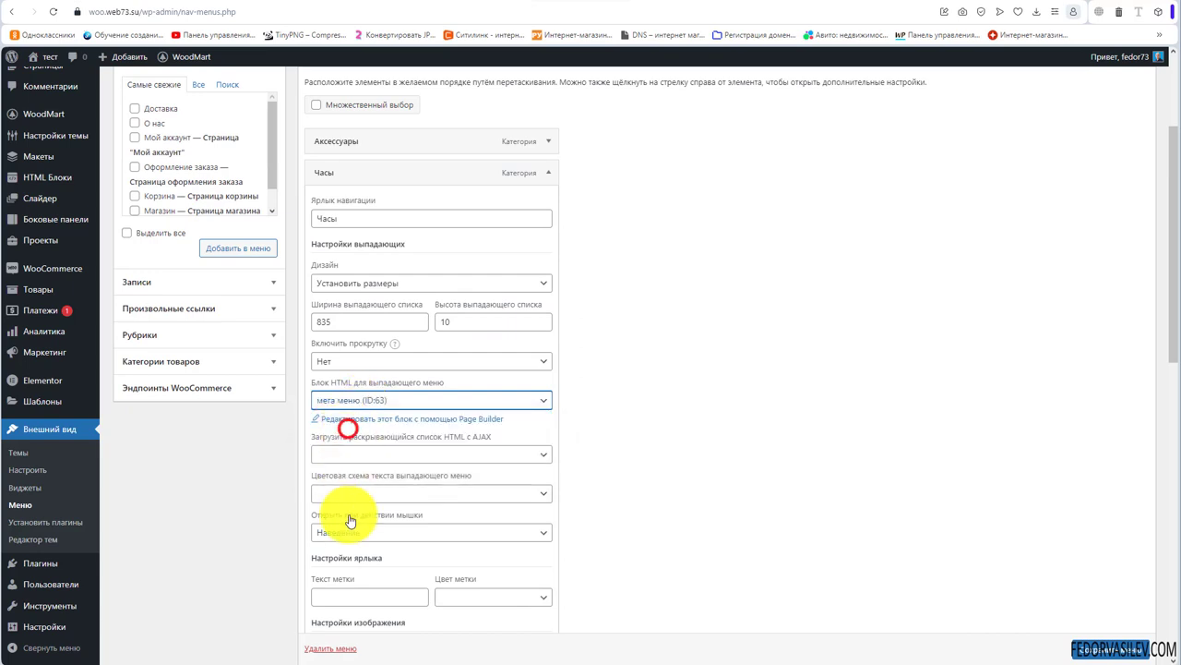
pyautogui.scroll(-1, 430, 458)
pyautogui.click(1103, 648)
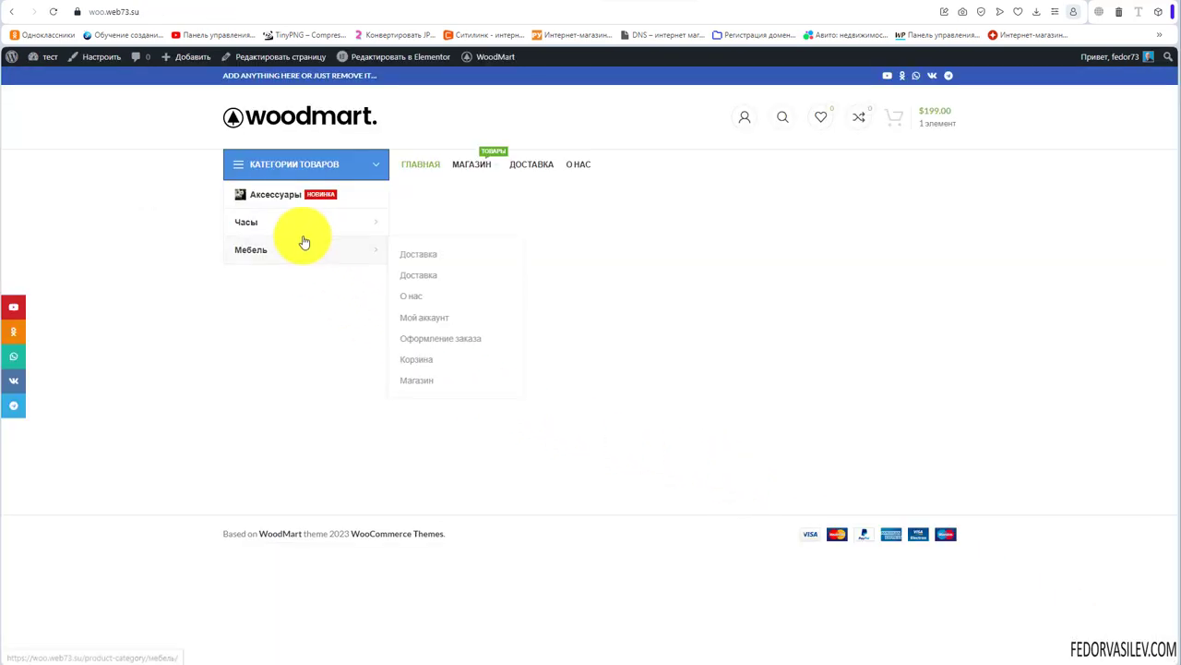
# Step: Check the Часы mega menu on the storefront, browse its product carousel and compare it with the Мебель and Магазин dropdowns
pyautogui.click(298, 221)
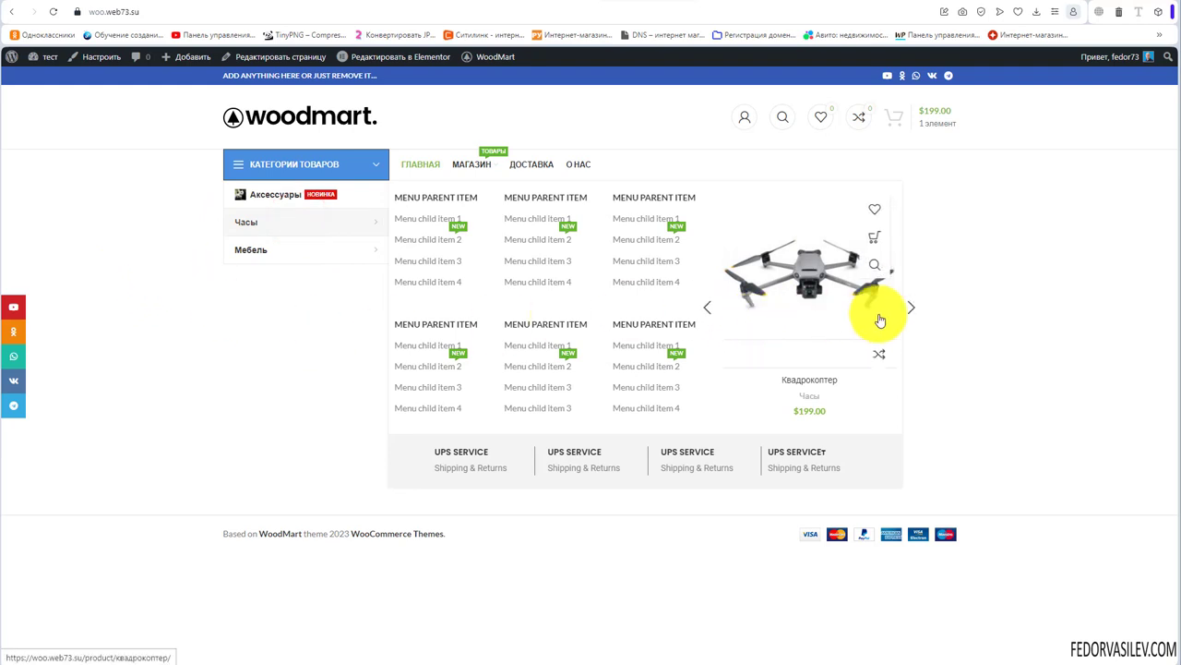
pyautogui.click(911, 307)
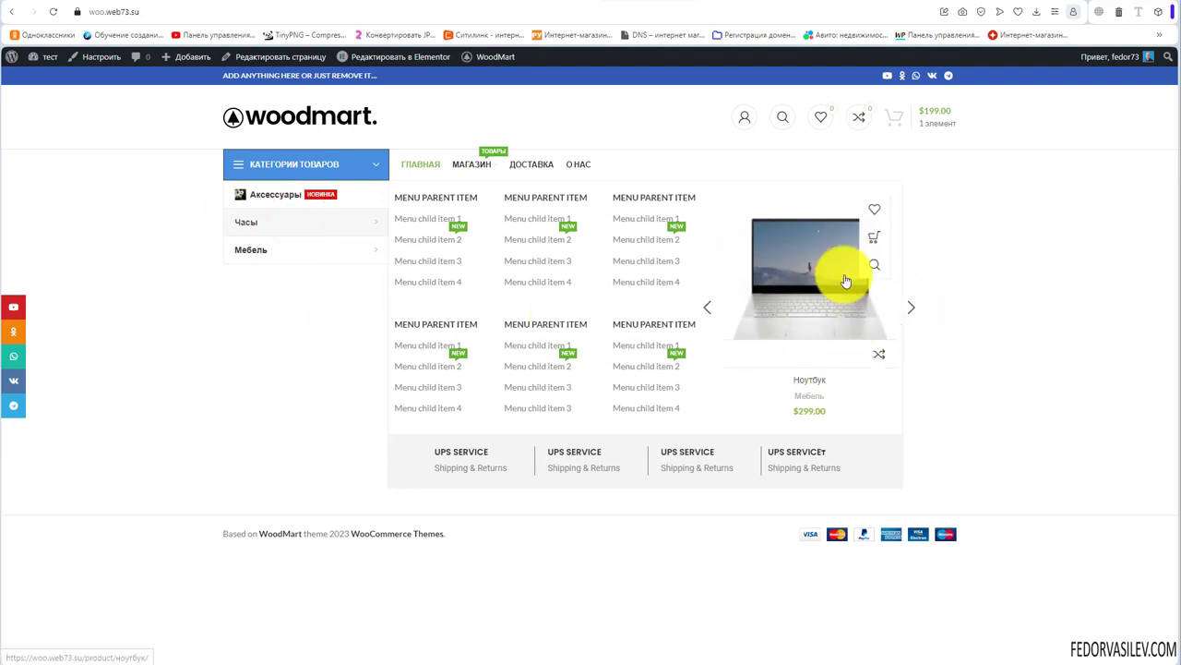
pyautogui.click(709, 310)
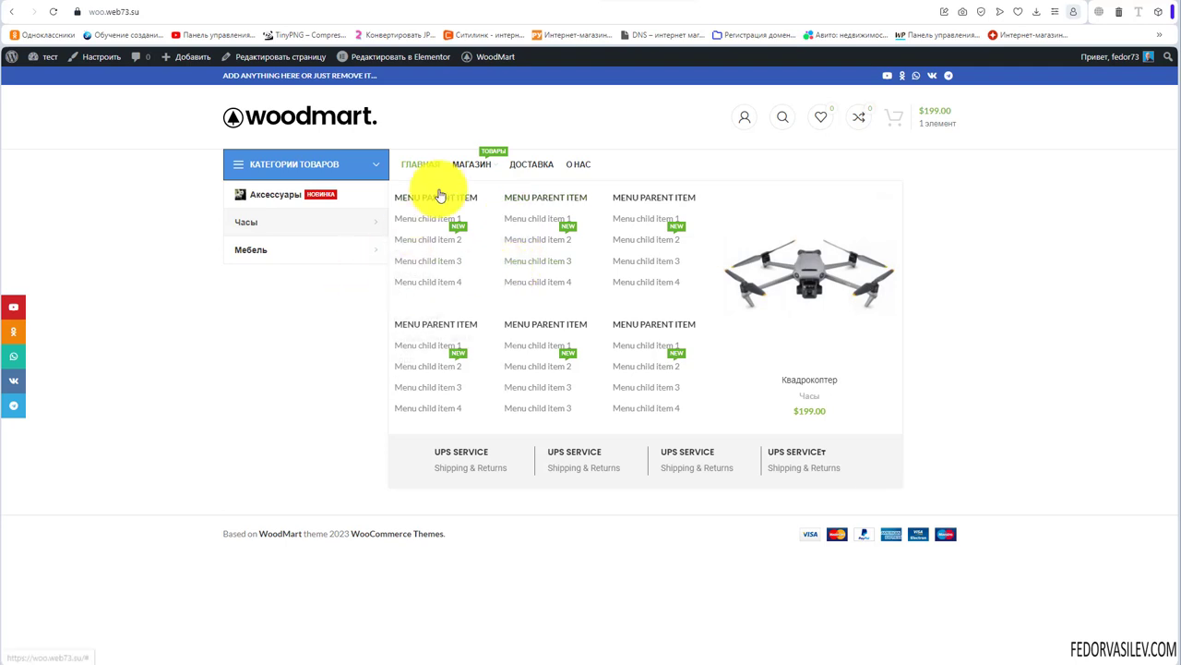
pyautogui.moveTo(473, 163)
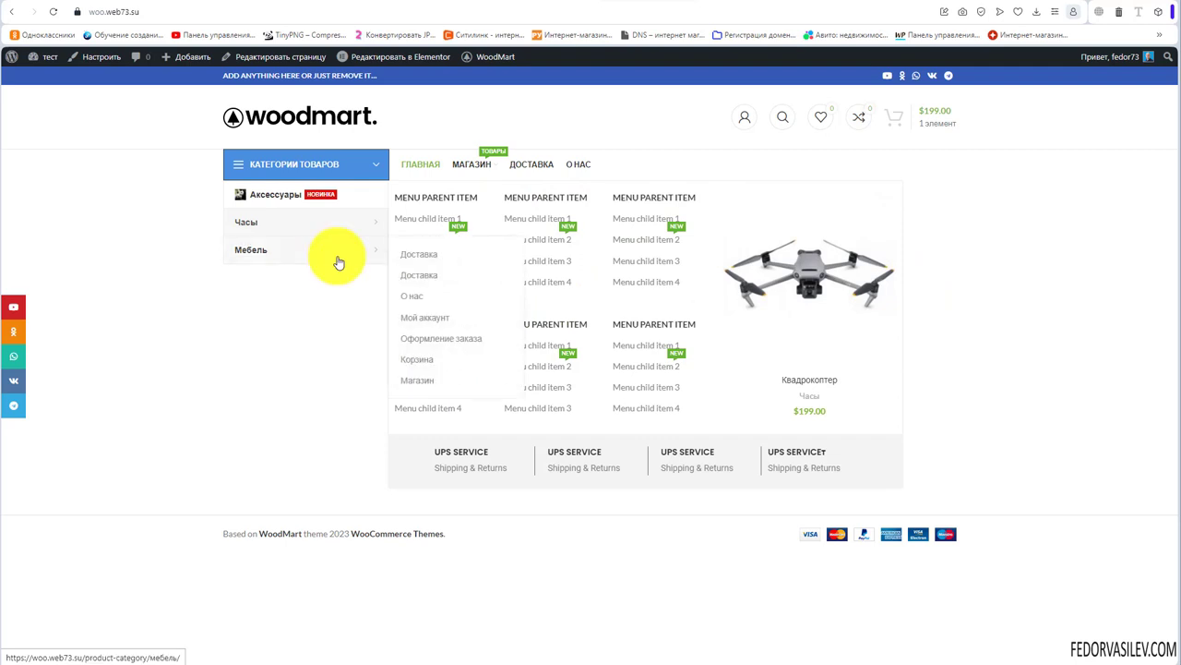
pyautogui.moveTo(471, 184)
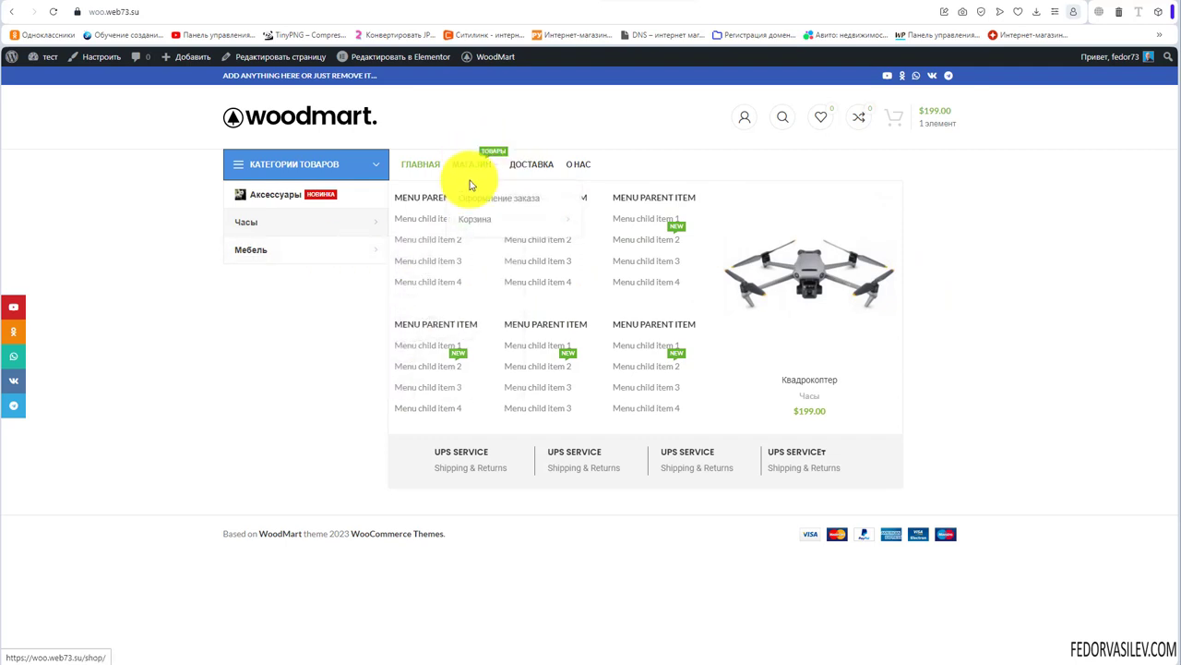
pyautogui.moveTo(472, 222)
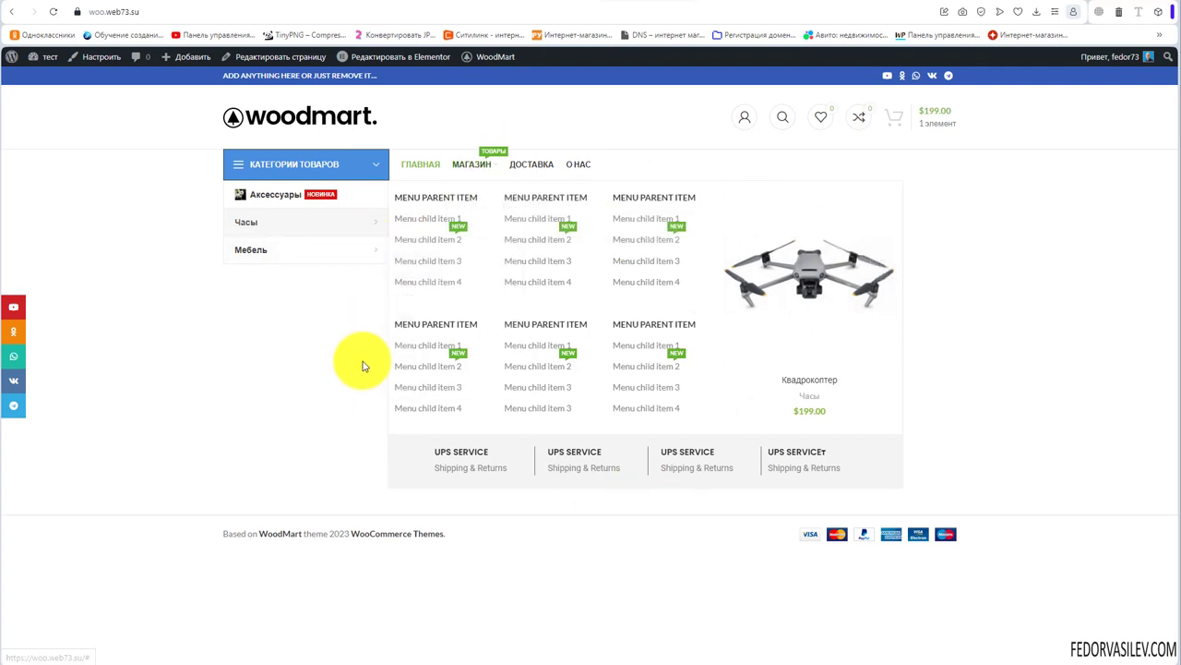
pyautogui.click(332, 303)
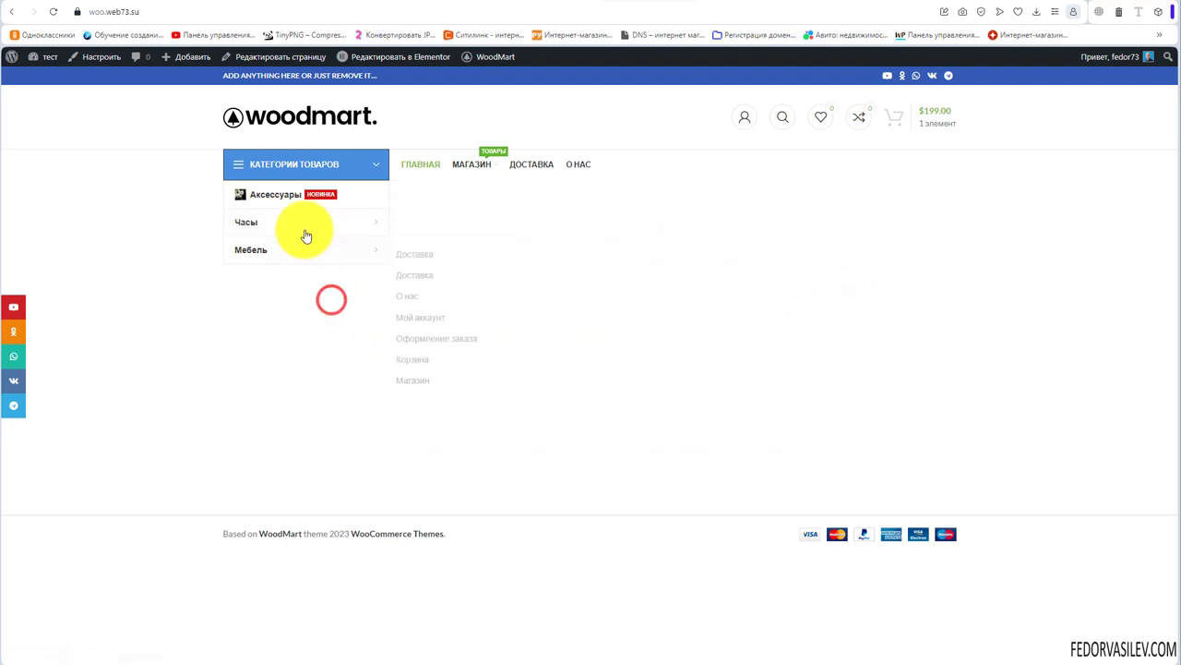
# Step: Inspect the storefront page in the browser's developer tools, switch to mobile device emulation and open the mobile side menu
pyautogui.rightClick(202, 216)
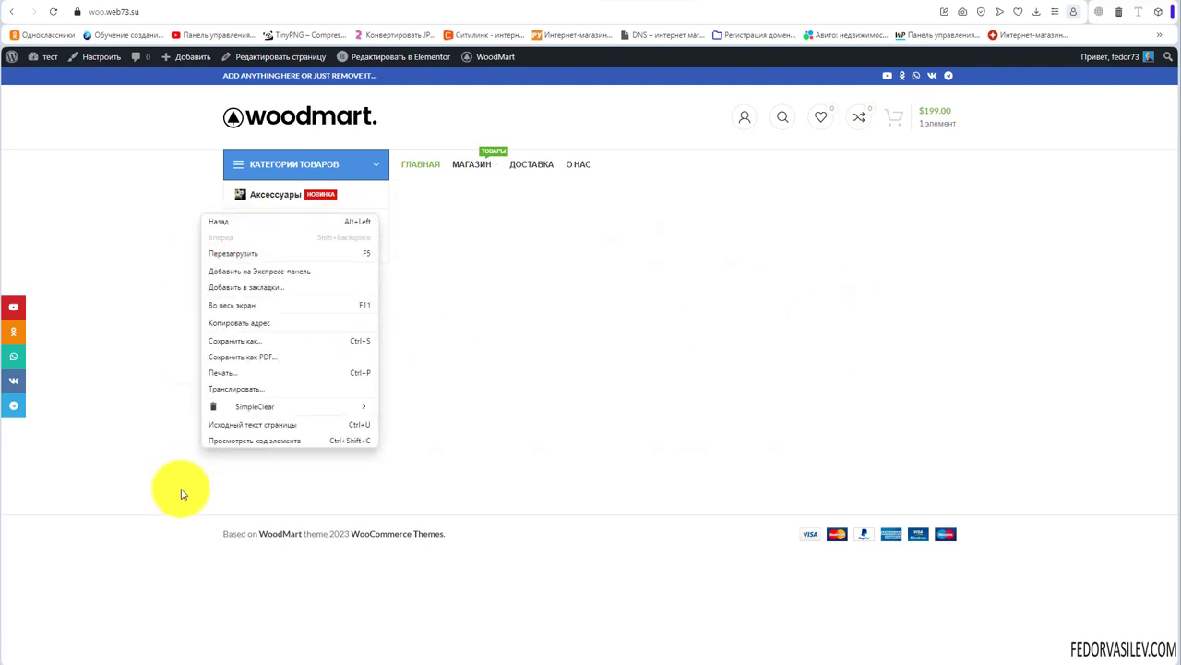
pyautogui.click(238, 435)
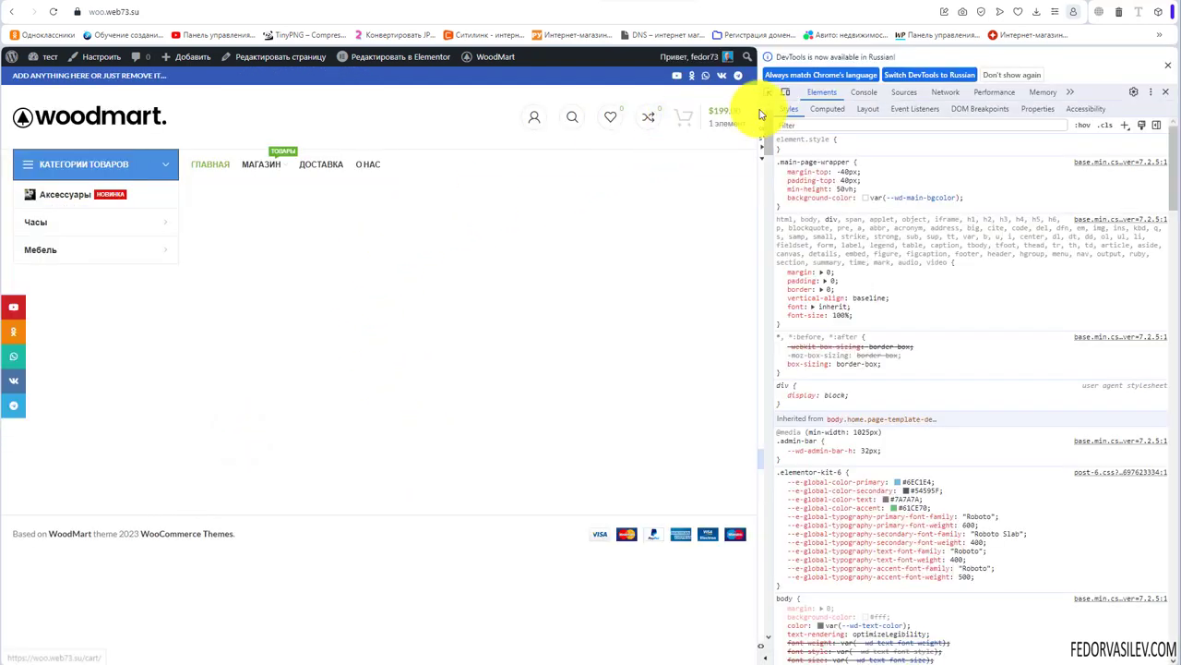
pyautogui.click(789, 95)
pyautogui.click(292, 156)
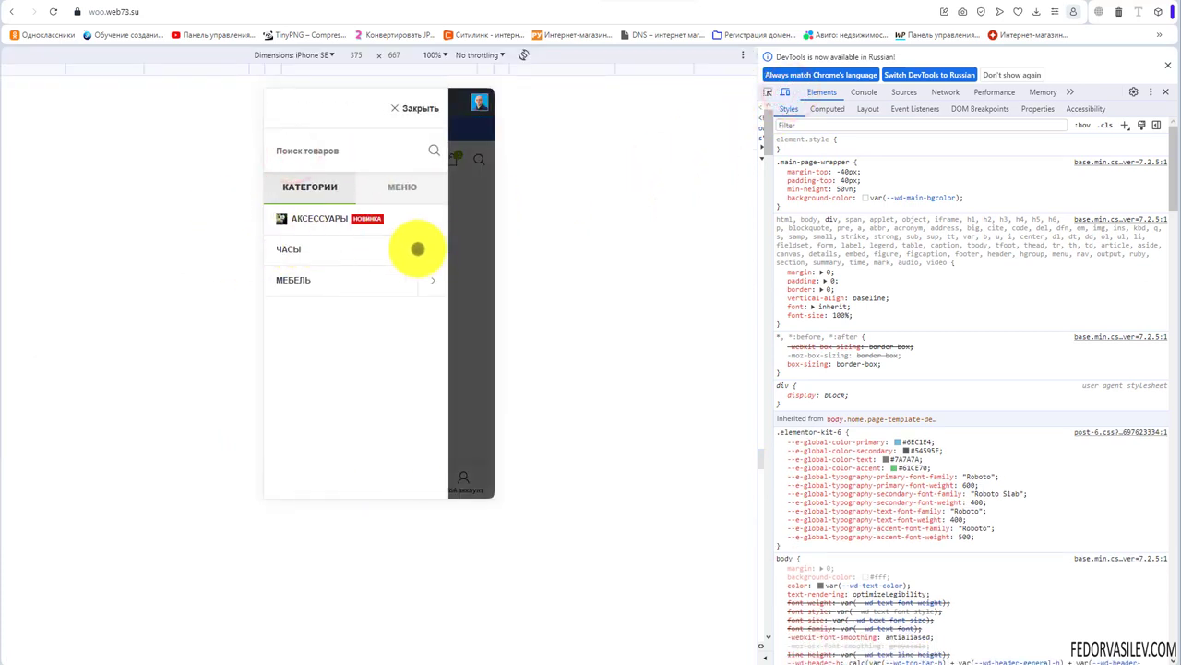
# Step: Examine the mobile category list by expanding and collapsing the Мебель submenu and comparing it with Часы
pyautogui.click(433, 281)
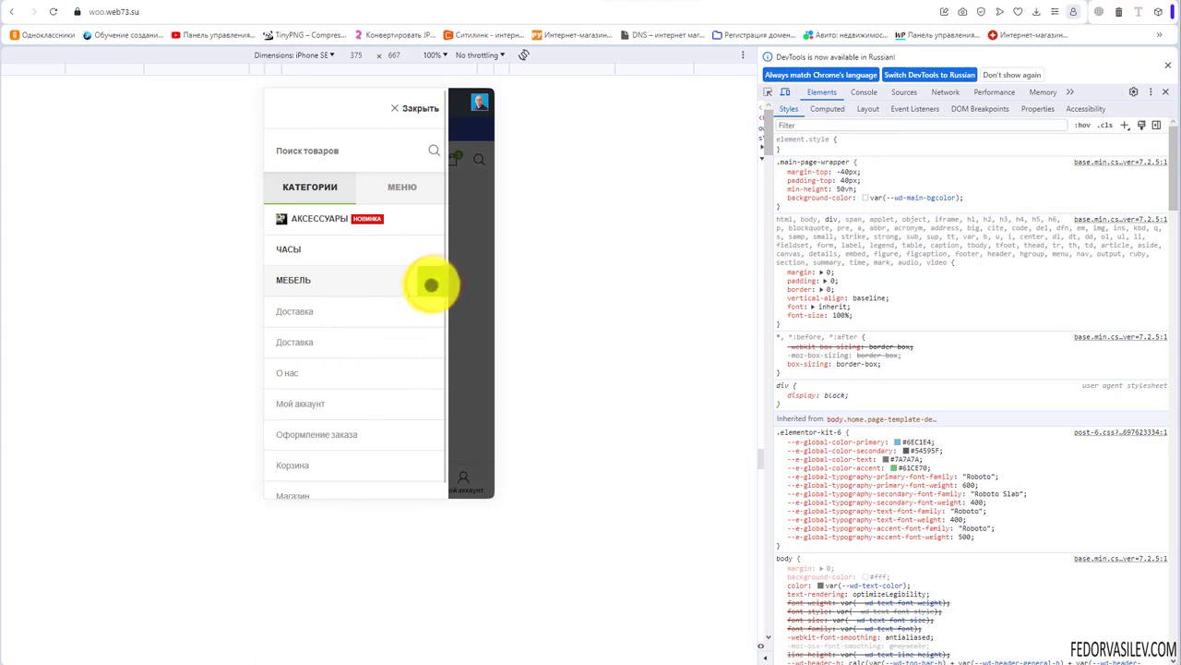
pyautogui.click(433, 282)
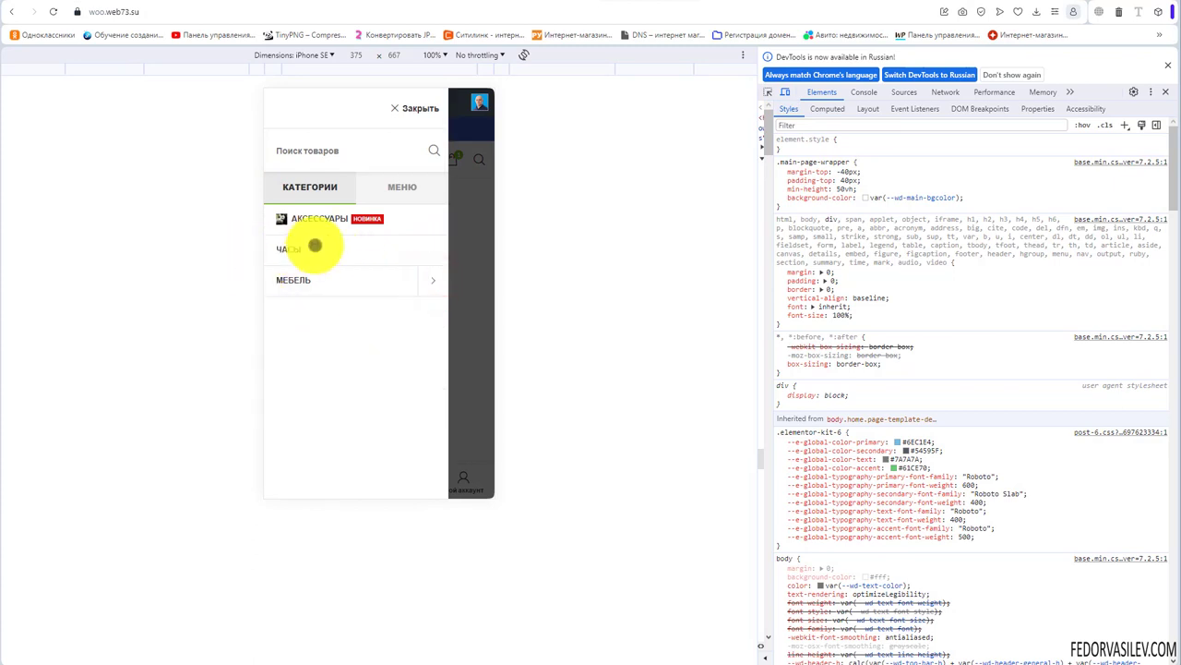
pyautogui.click(432, 283)
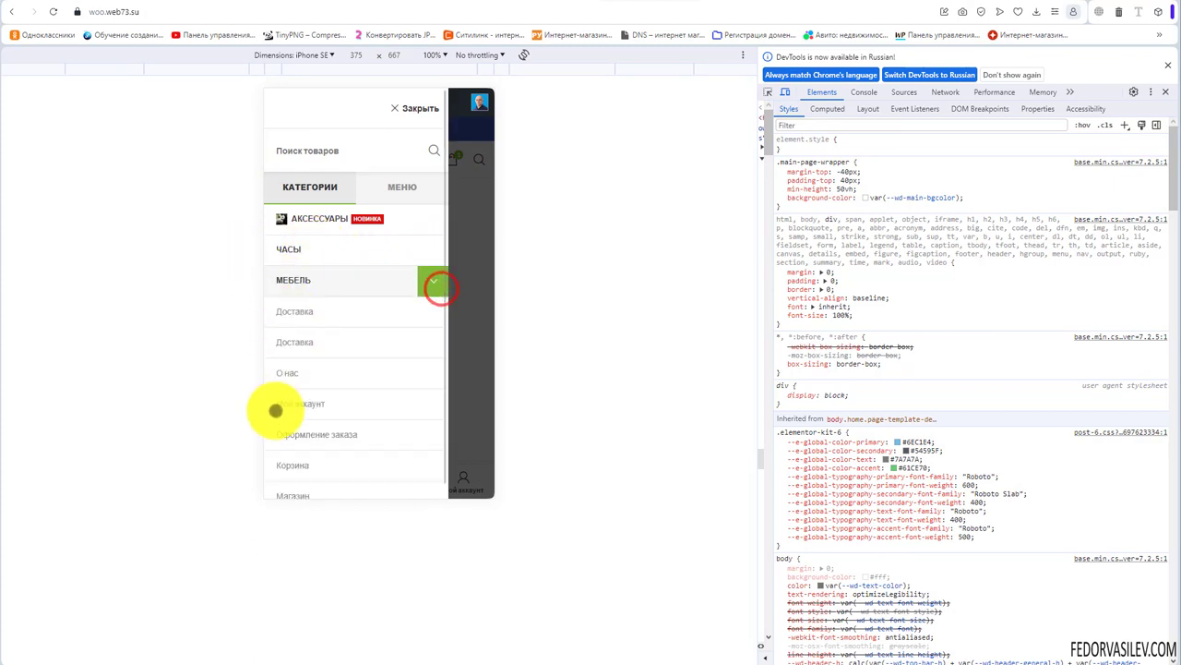
pyautogui.click(430, 282)
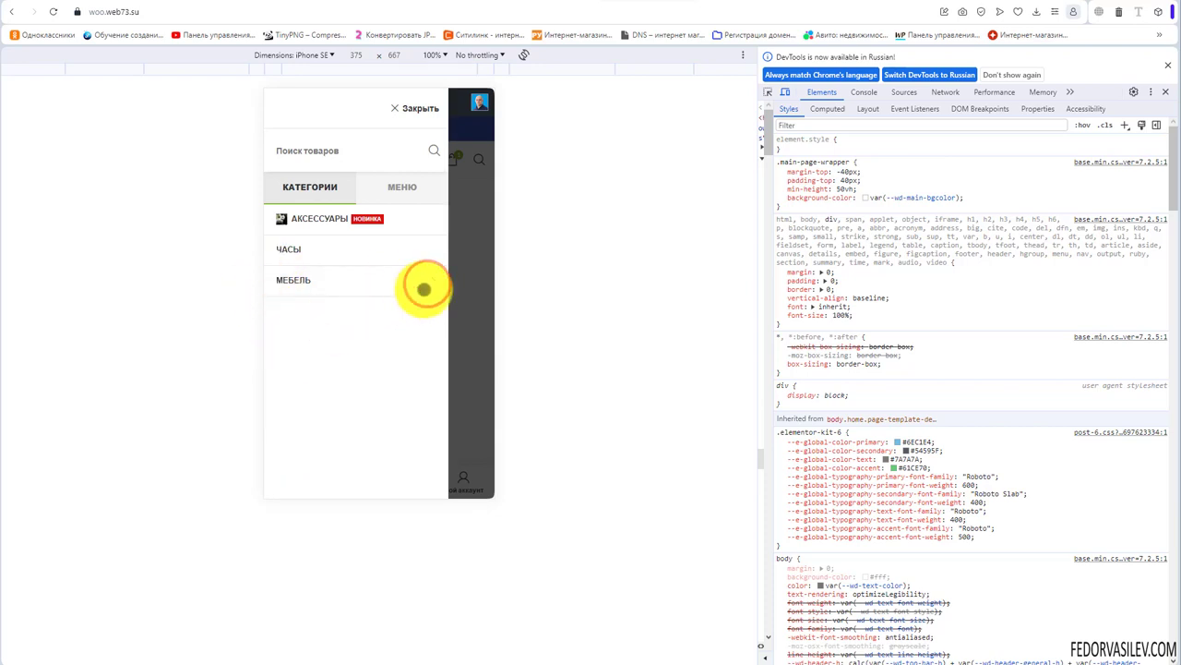
pyautogui.click(430, 283)
pyautogui.scroll(-1, 387, 350)
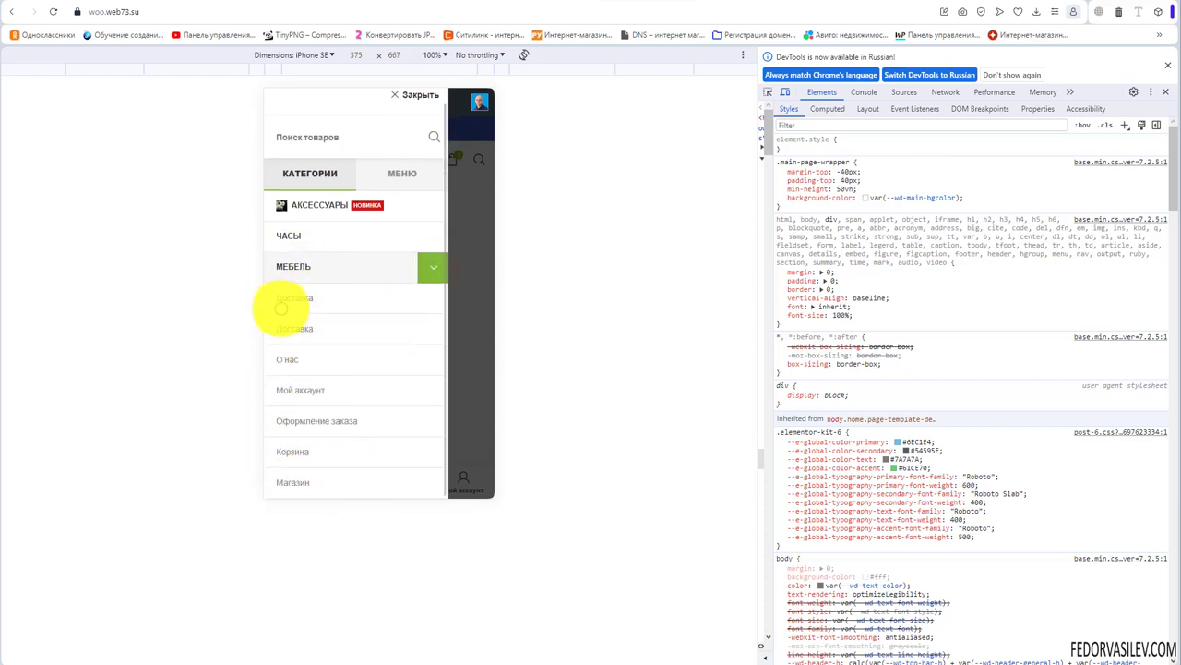
pyautogui.click(433, 266)
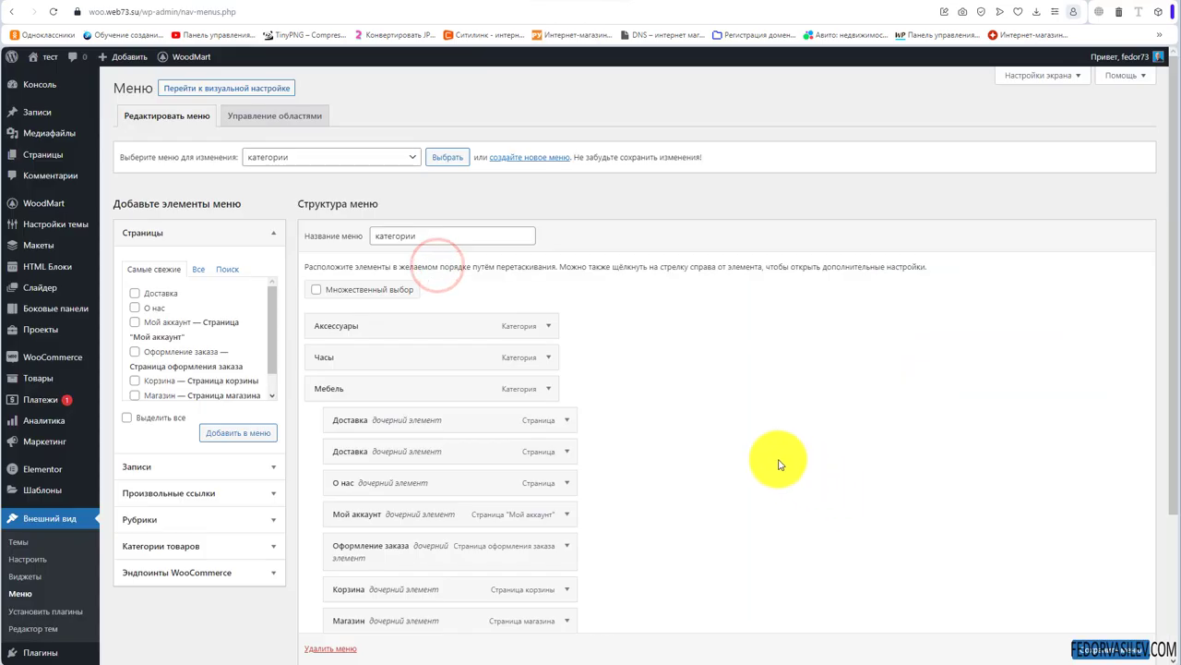
pyautogui.scroll(-3, 671, 414)
pyautogui.scroll(3, 671, 414)
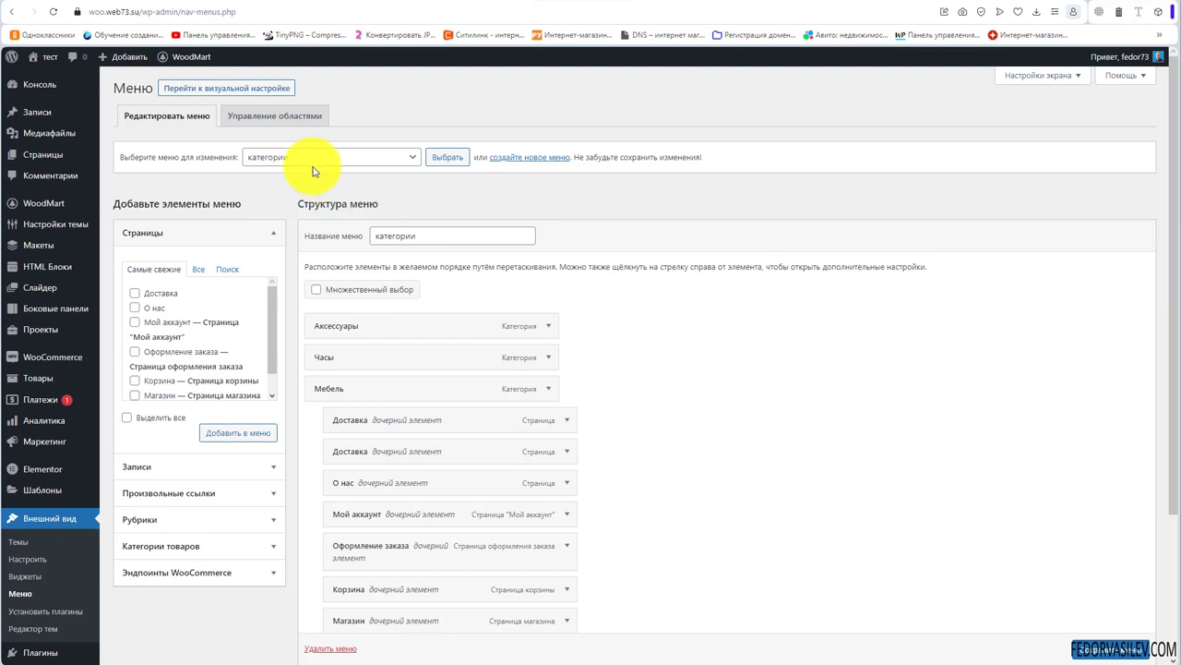
pyautogui.click(283, 158)
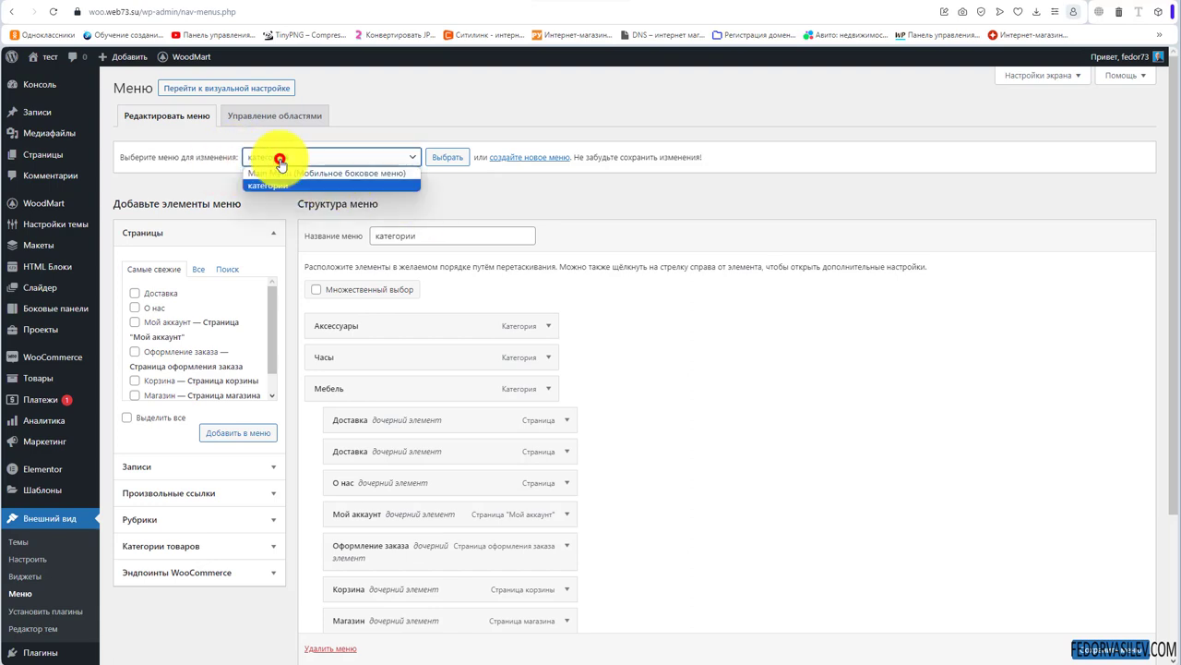
pyautogui.click(282, 158)
pyautogui.click(261, 115)
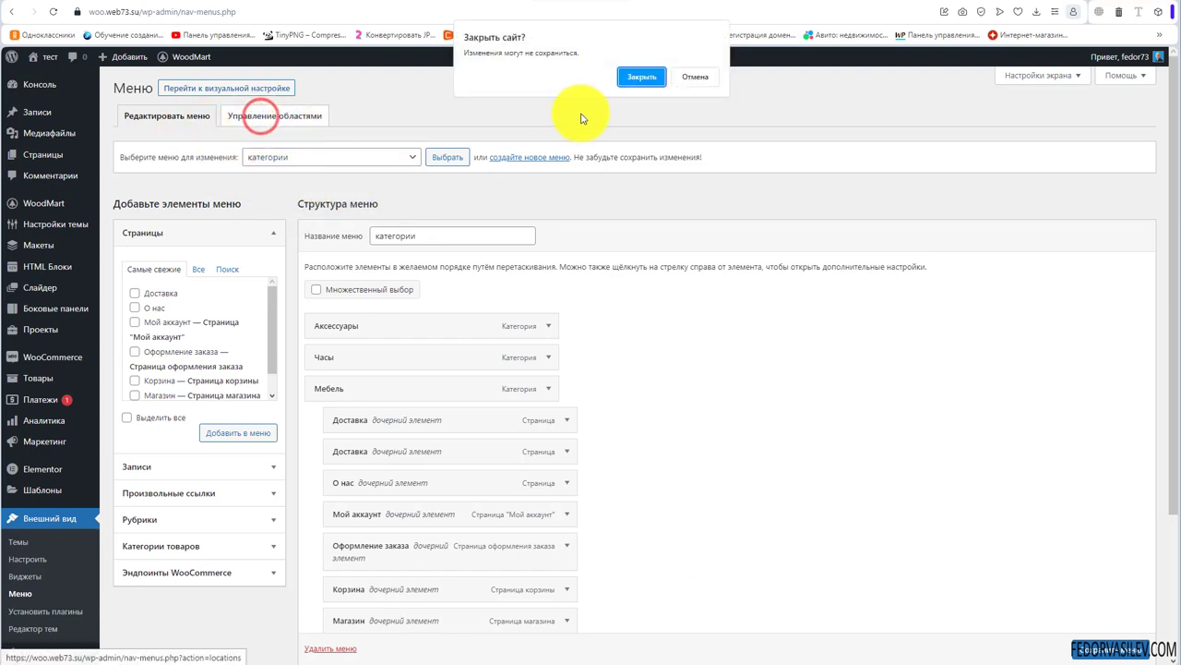
pyautogui.click(690, 76)
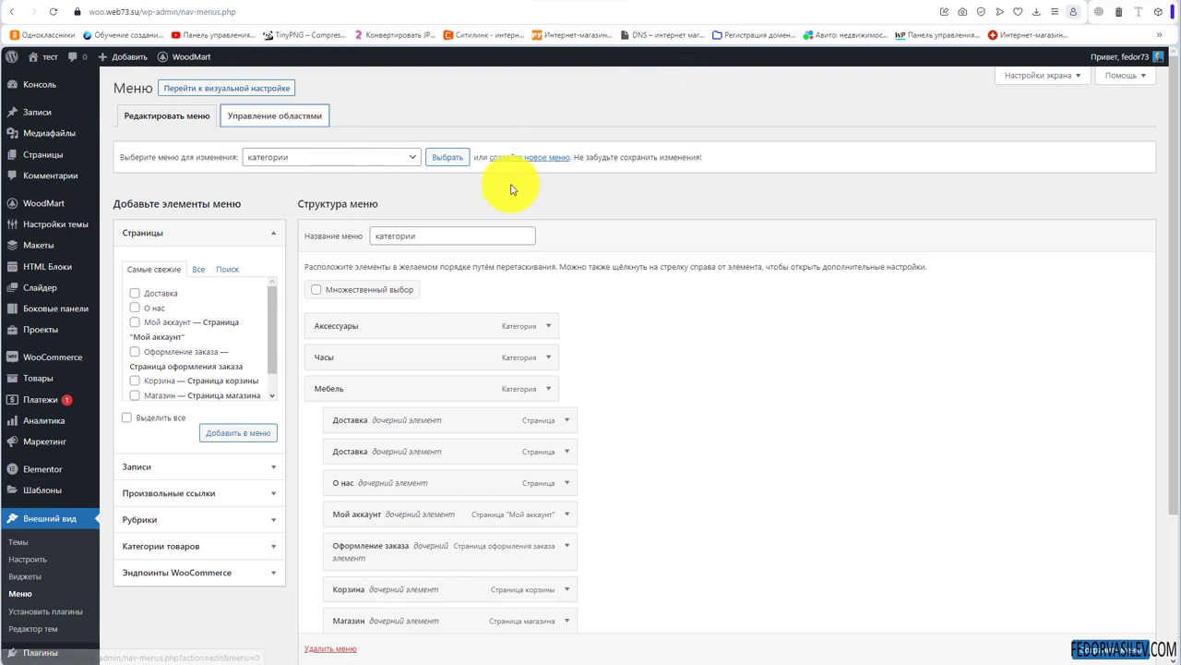
# Step: Create a new navigation menu named "мобильное меню", accepting the exit from the категории menu
pyautogui.click(519, 157)
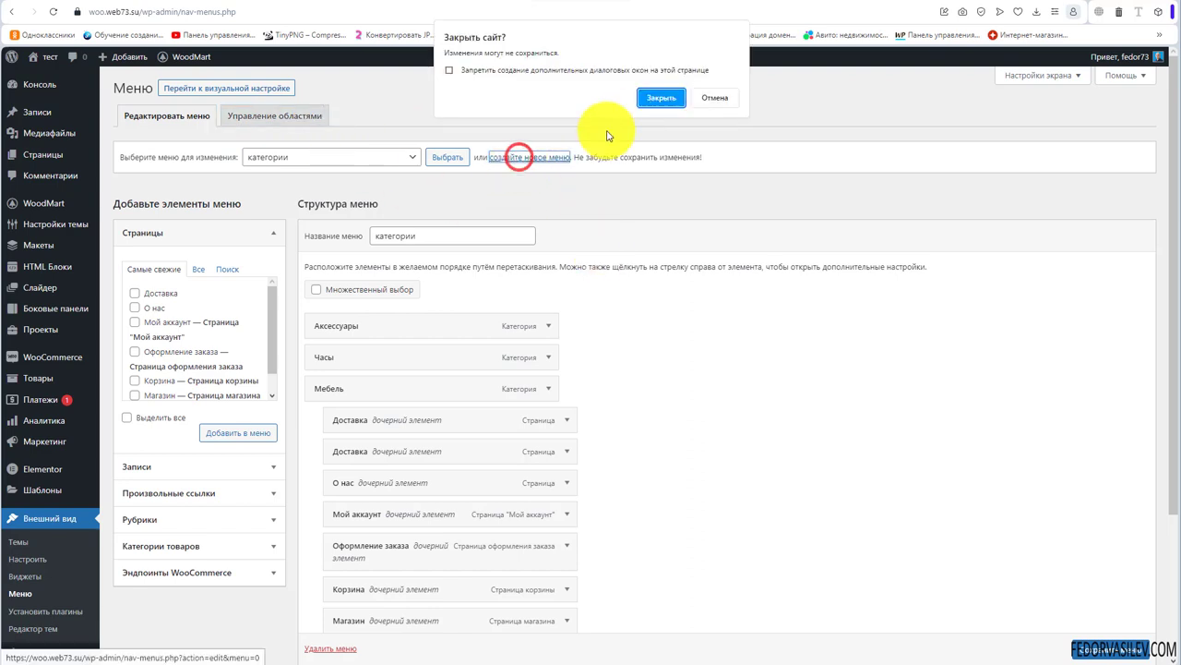
pyautogui.click(652, 98)
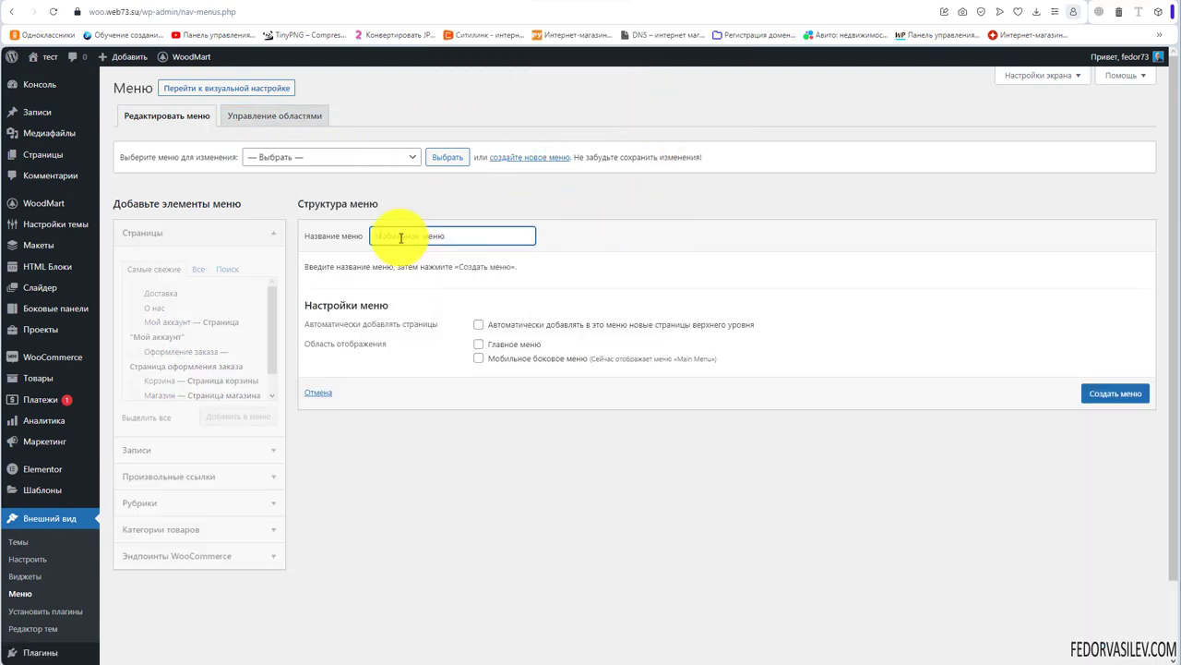
pyautogui.click(1112, 397)
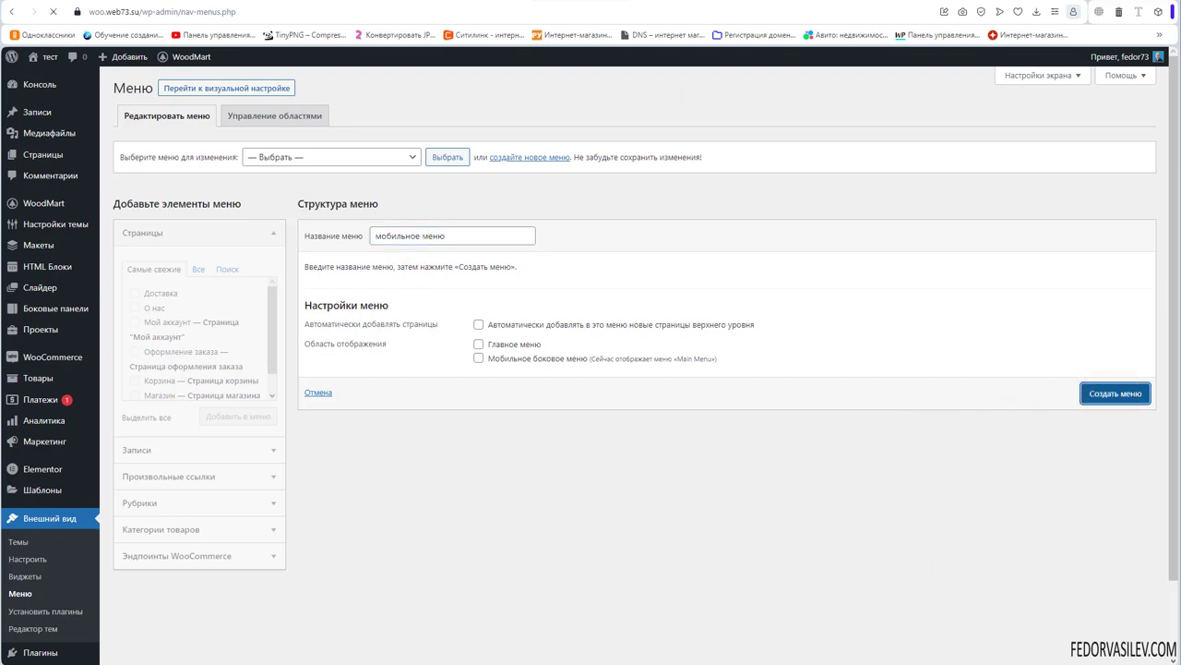
# Step: Compare the КАТЕГОРИИ and МЕНЮ lists in the storefront's mobile side menu, returning to the menu editor when done
pyautogui.click(449, 237)
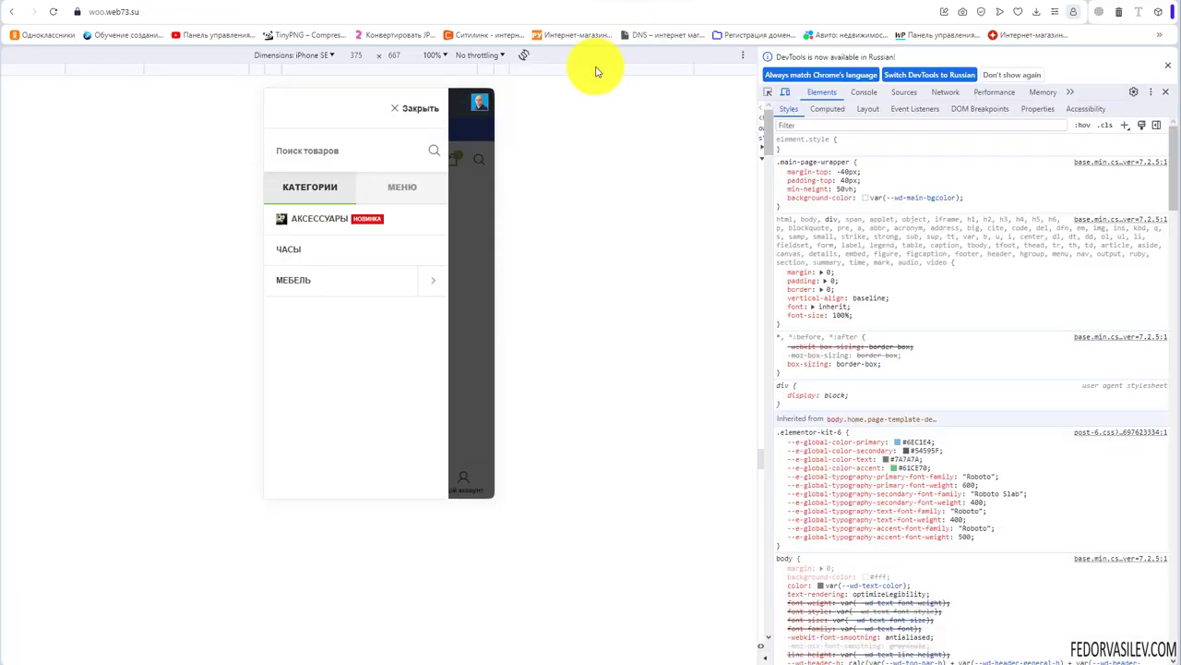
pyautogui.click(382, 185)
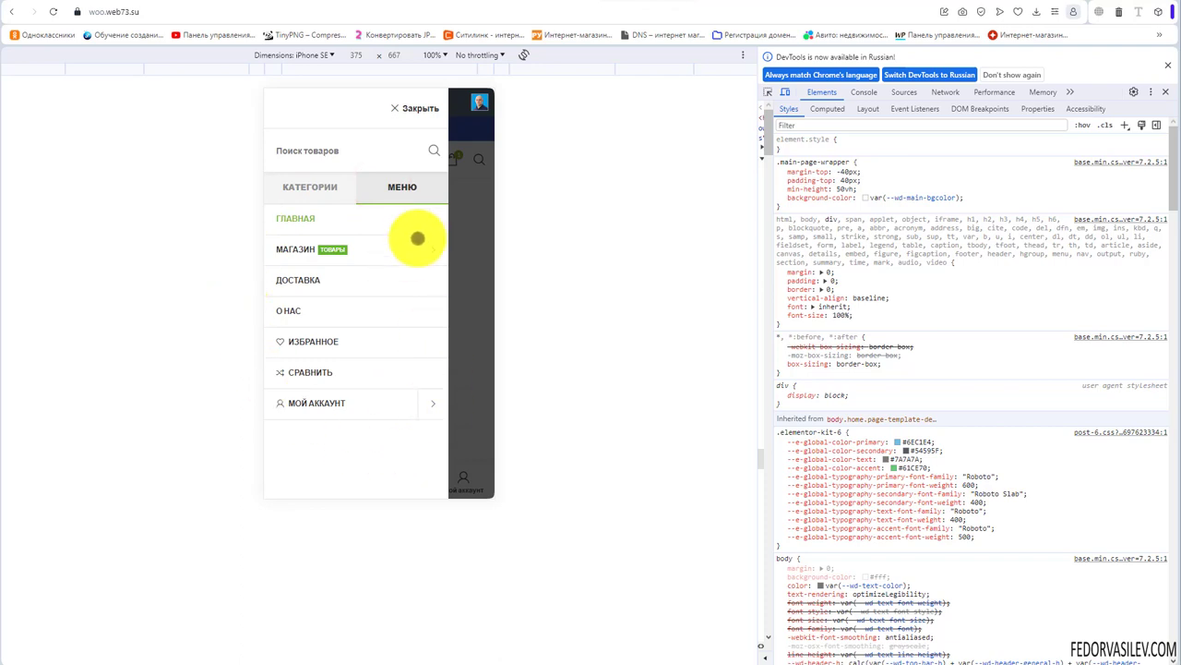
pyautogui.click(289, 188)
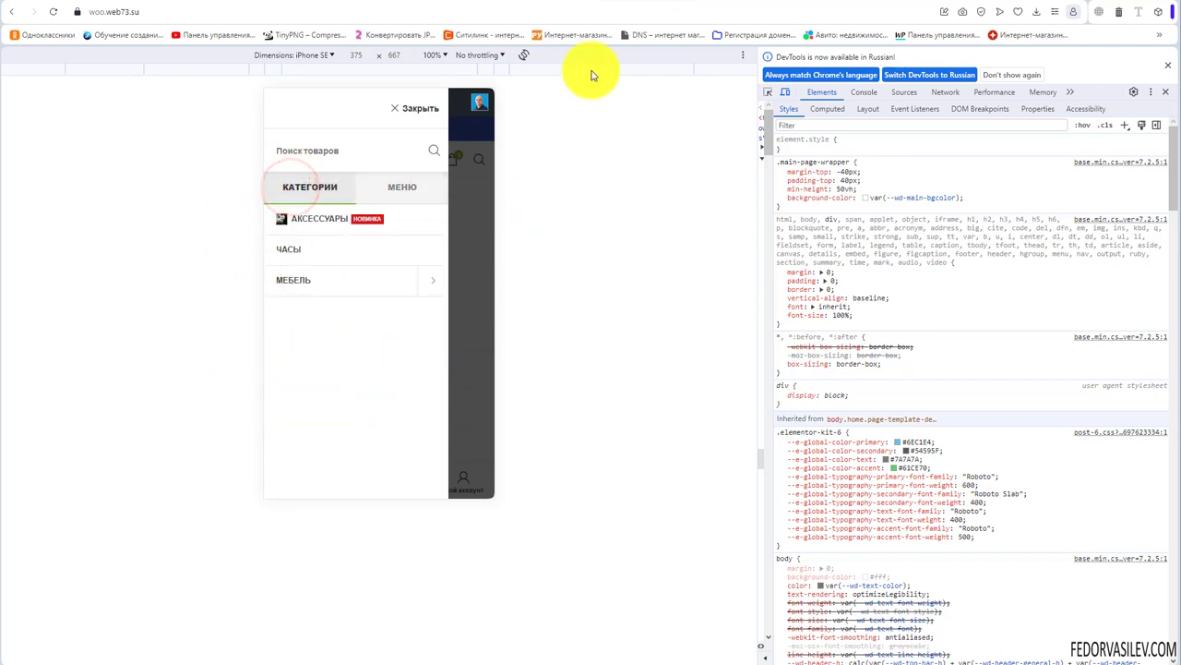
pyautogui.click(548, 6)
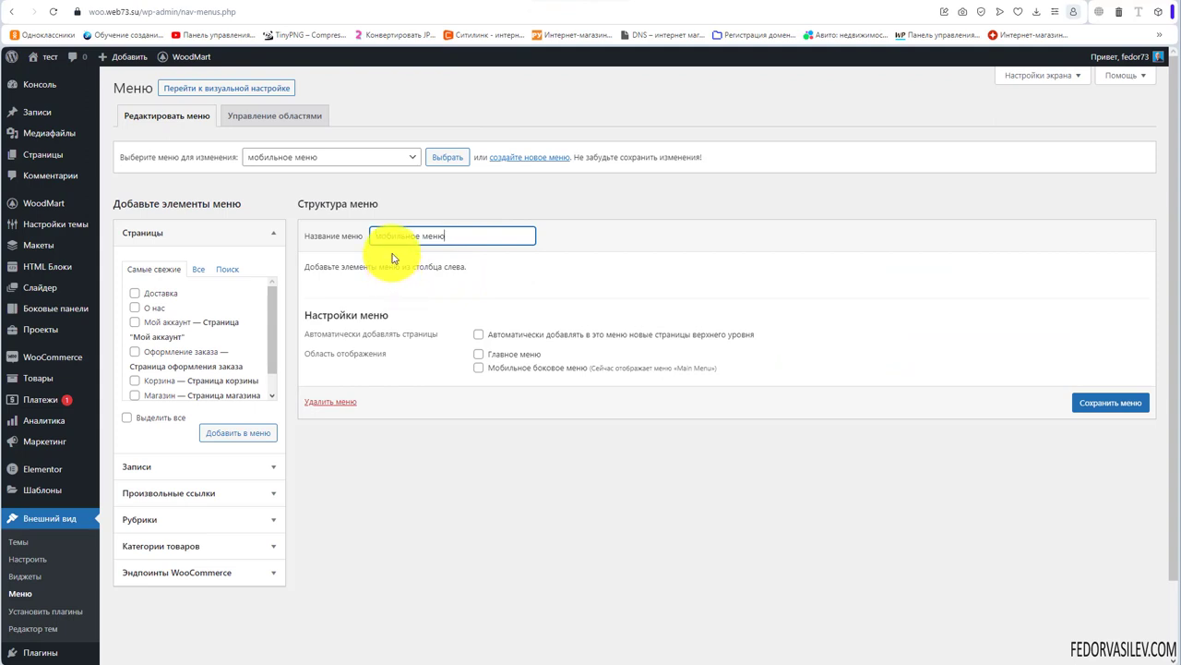
# Step: Add the product categories Часы, Аксессуары and Мебель to the мобильное меню
pyautogui.click(176, 543)
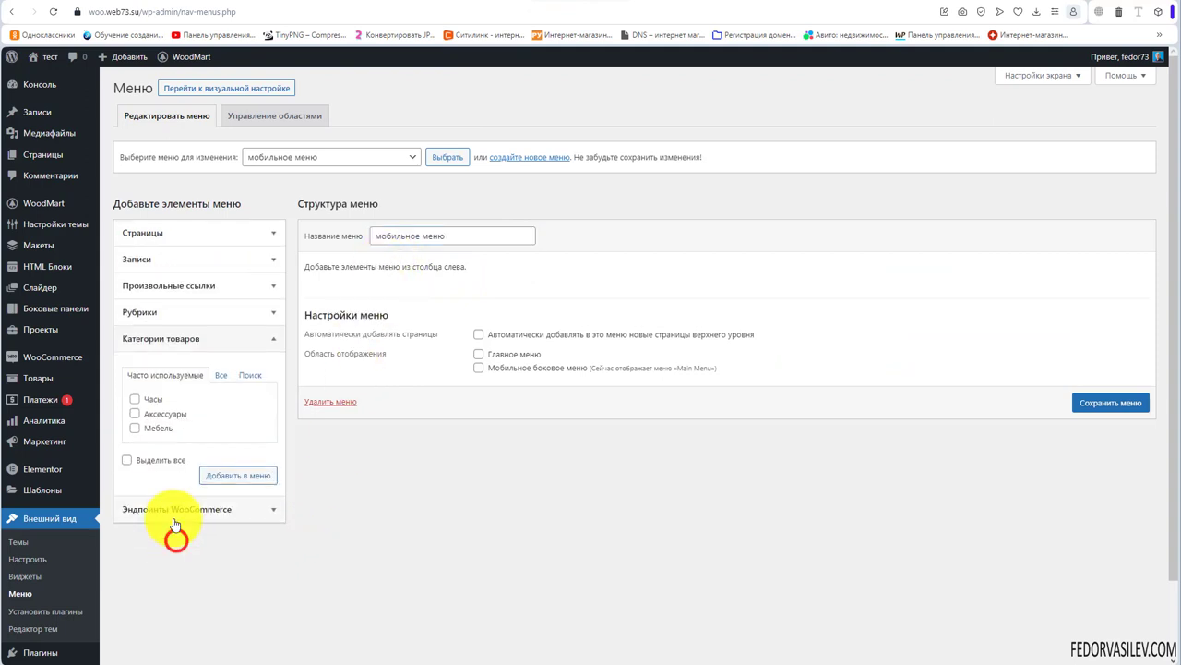
pyautogui.click(134, 428)
pyautogui.click(258, 476)
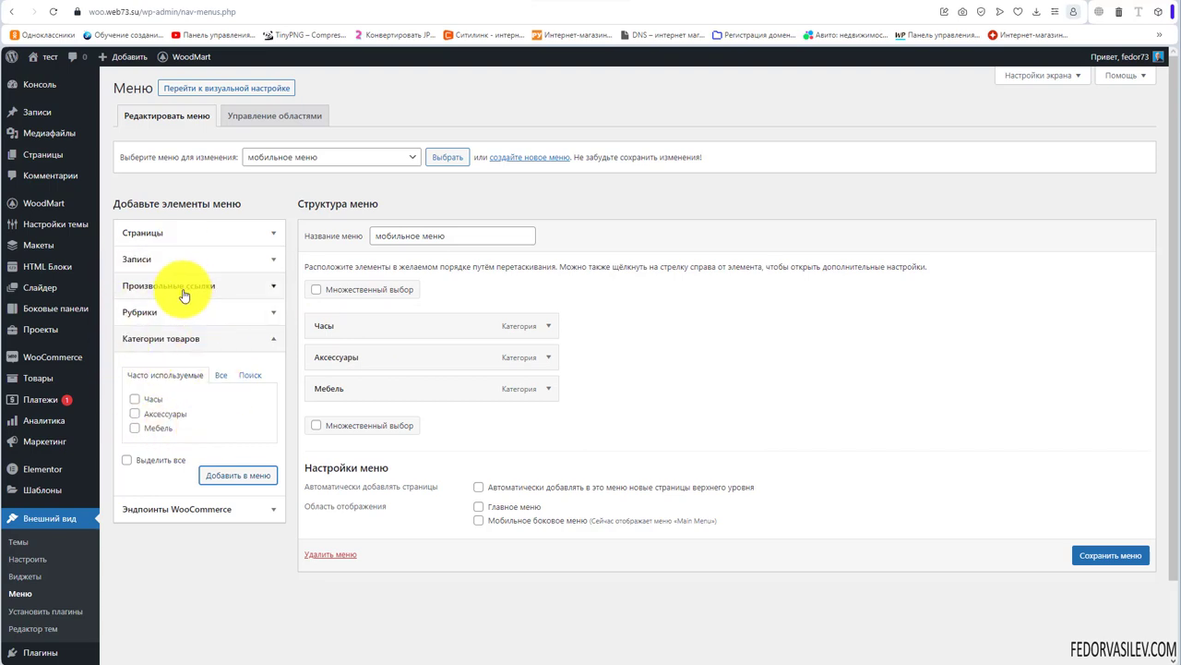
# Step: Add the pages Доставка, О нас, Мой аккаунт and Оформление заказа to the мобильное меню
pyautogui.click(139, 232)
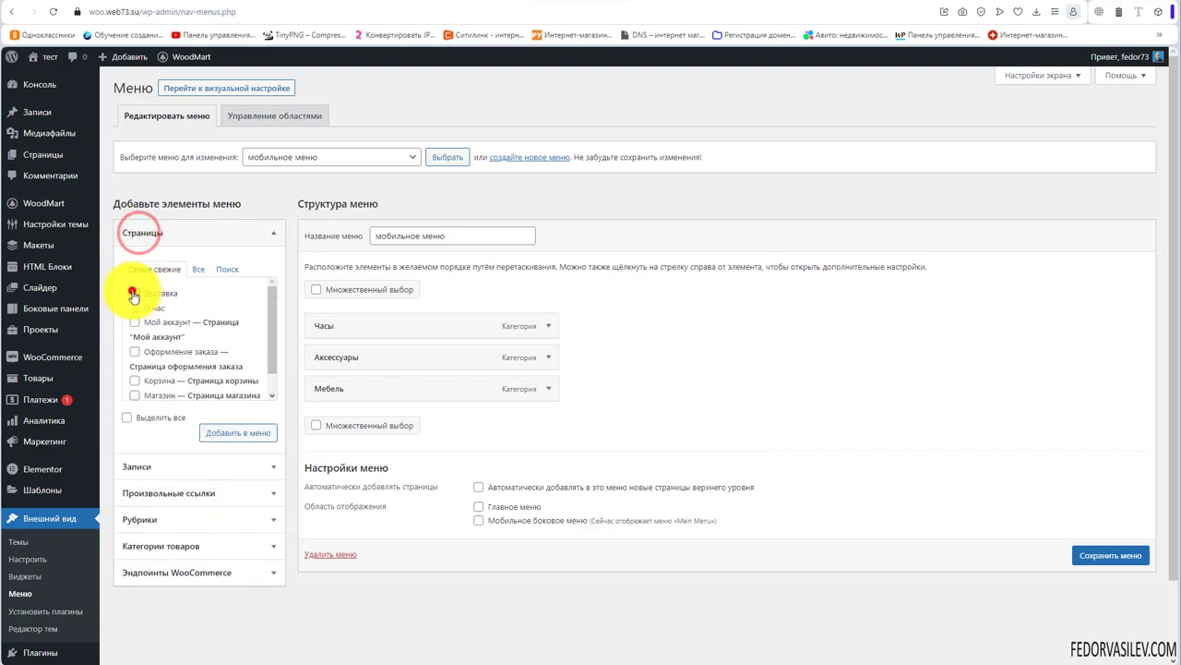
pyautogui.click(134, 293)
pyautogui.click(133, 322)
pyautogui.click(134, 352)
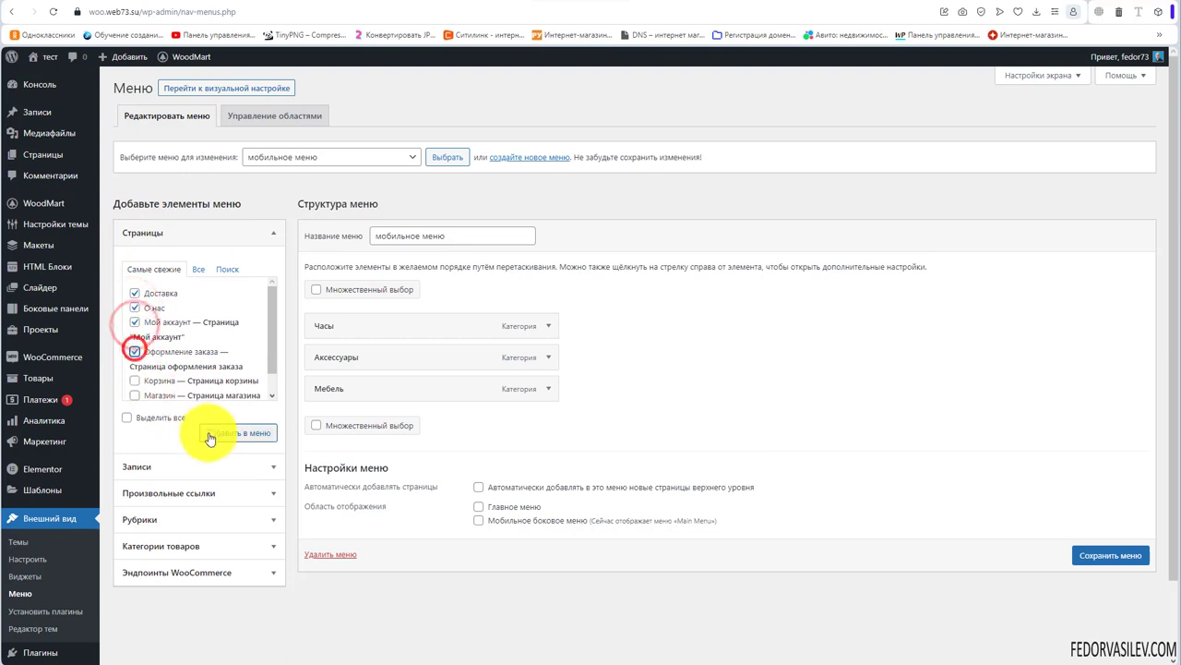
pyautogui.click(216, 433)
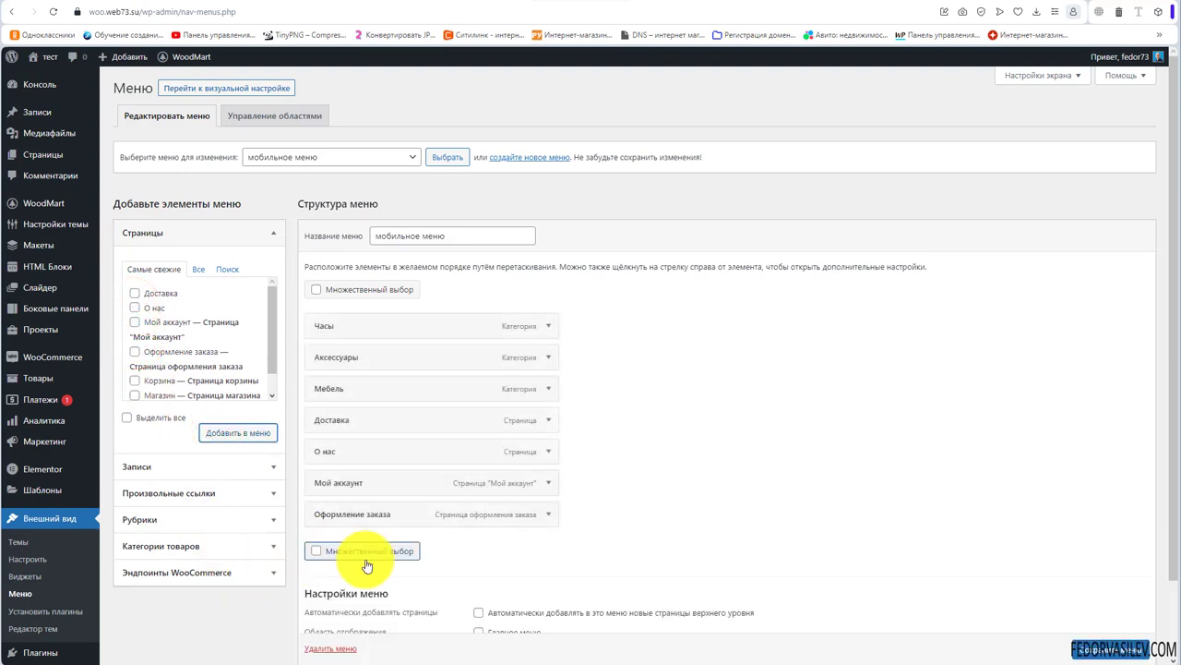
# Step: Nest О нас, Мой аккаунт and Оформление заказа as child items under Часы and save the menu
pyautogui.moveTo(324, 454); pyautogui.dragTo(338, 349)
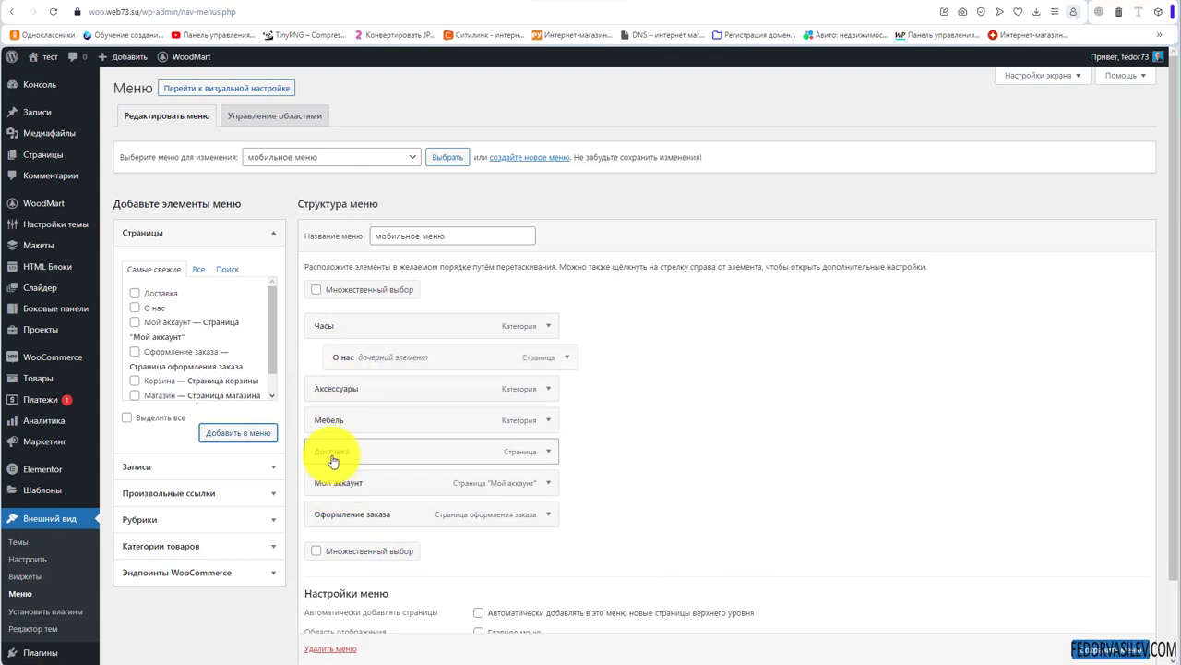
pyautogui.moveTo(334, 484); pyautogui.dragTo(361, 398)
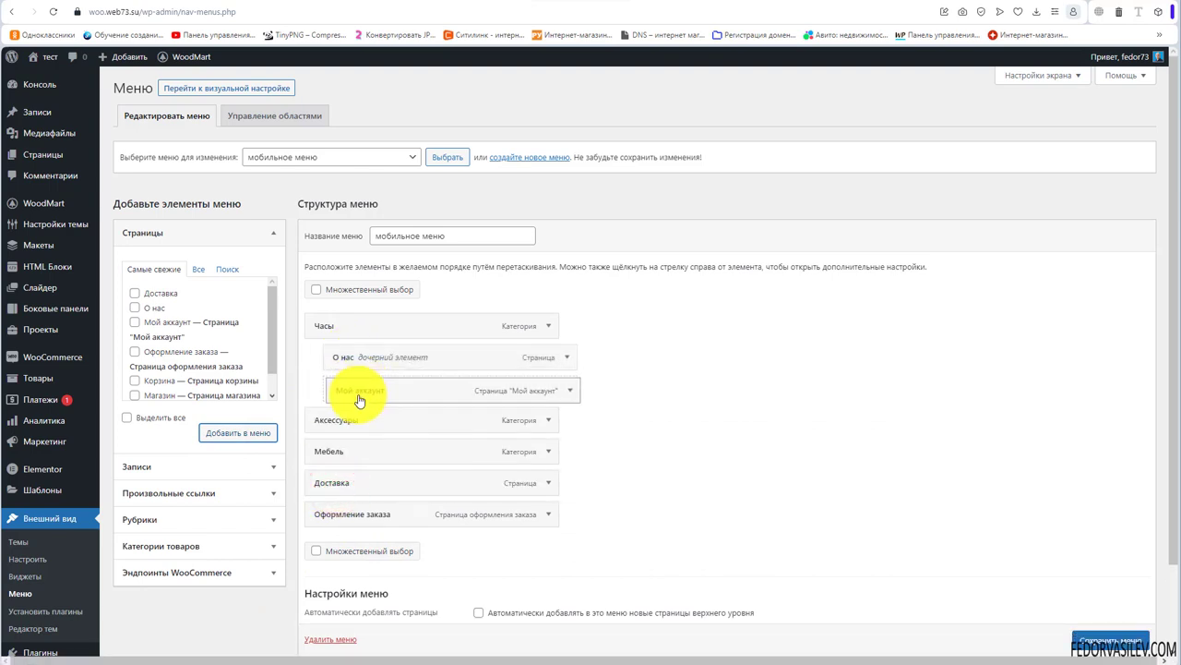
pyautogui.moveTo(348, 519); pyautogui.dragTo(399, 430)
pyautogui.click(1078, 653)
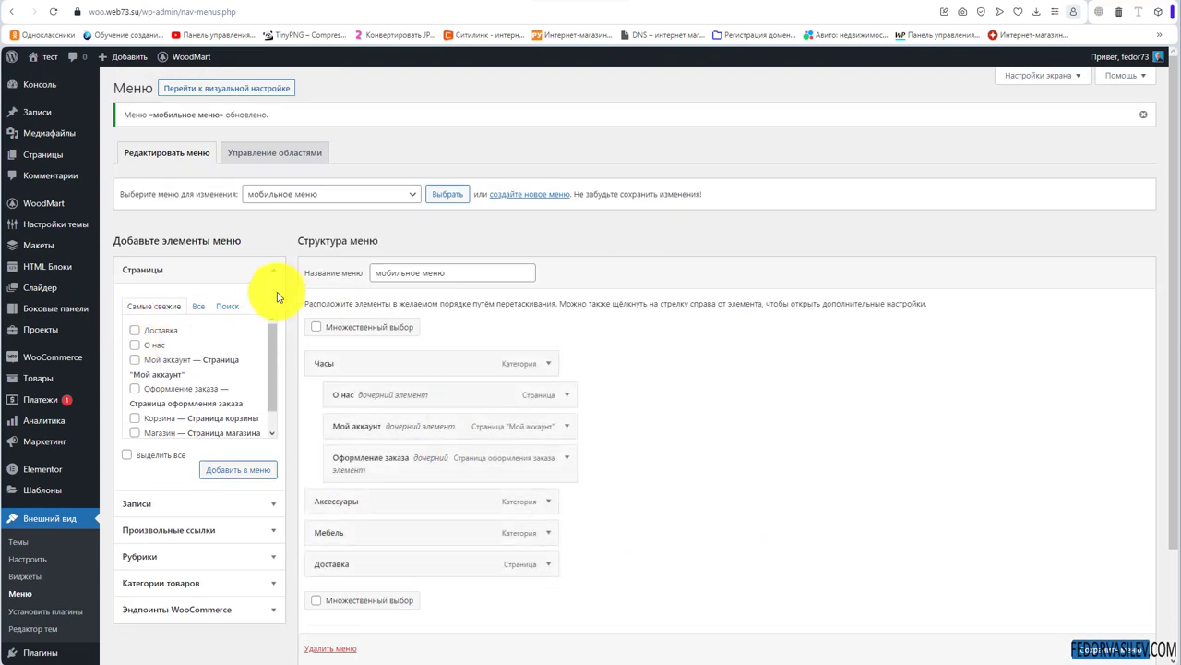
# Step: Open the Default header layout in WoodMart's header builder and switch to its mobile version
pyautogui.moveTo(41, 213)
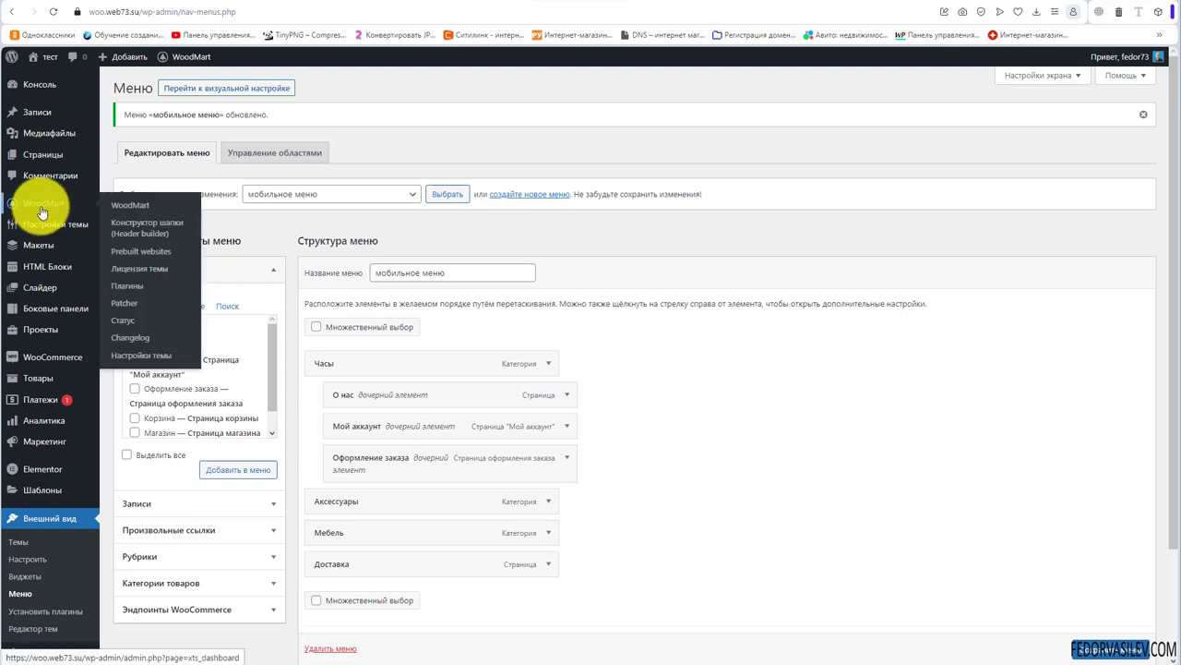
pyautogui.click(125, 229)
pyautogui.click(626, 83)
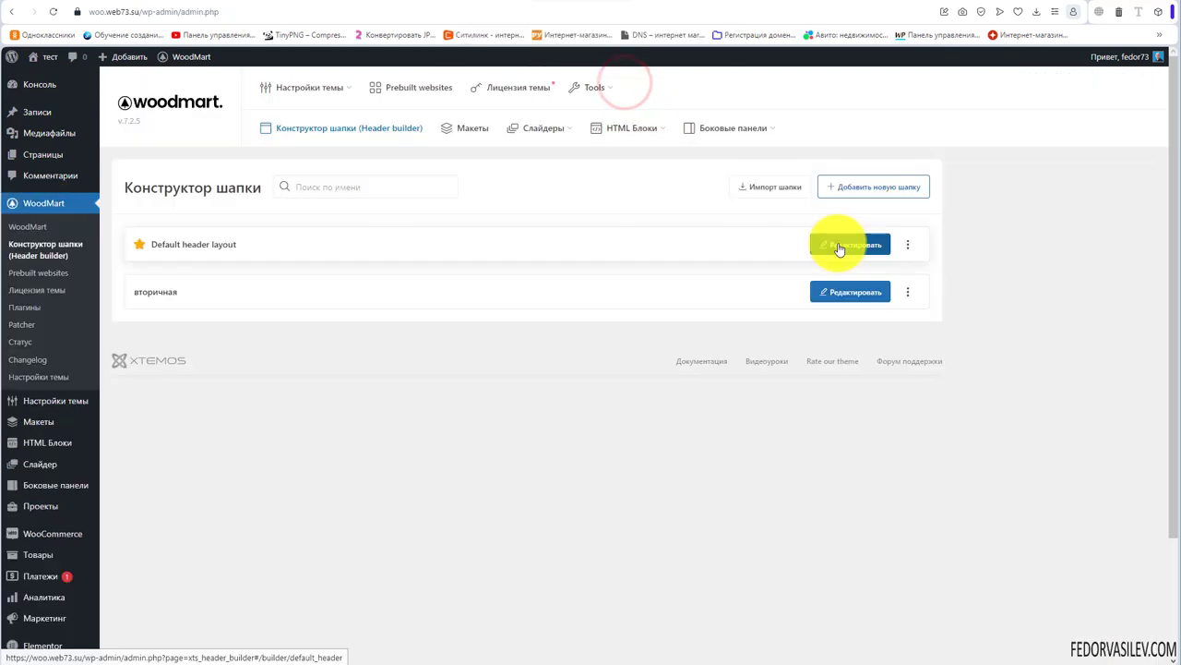
pyautogui.click(837, 243)
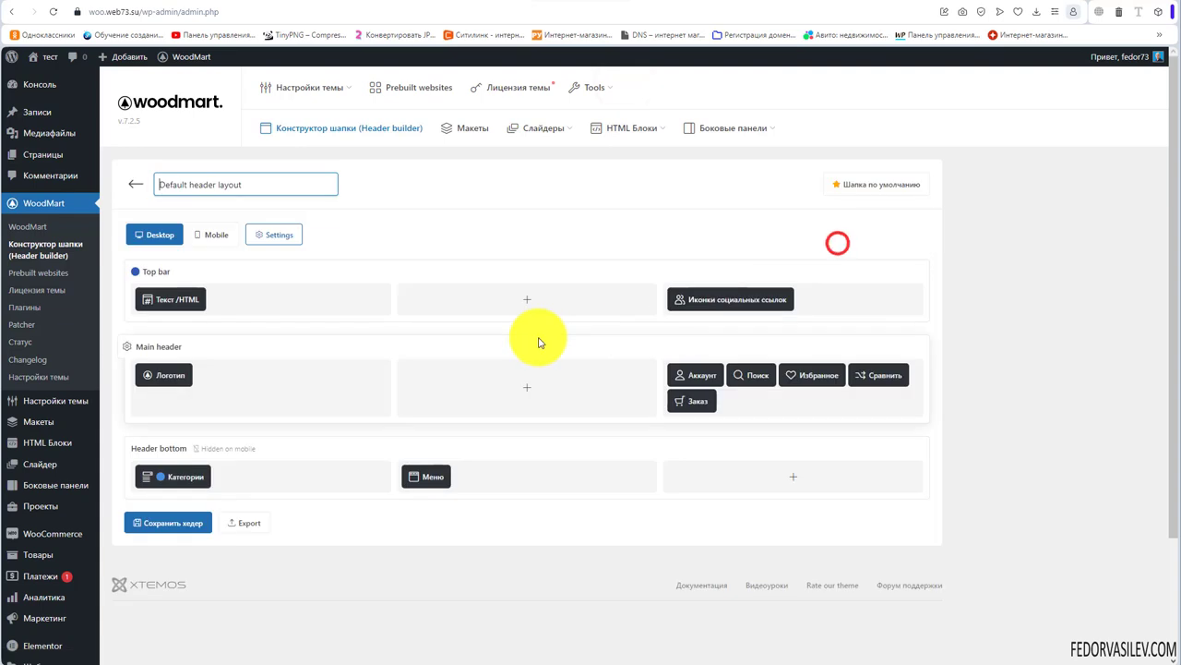
pyautogui.click(215, 237)
# Step: Assign мобильное меню as the category menu of the main header's Мобильное меню element, saving both the element and the header
pyautogui.click(192, 385)
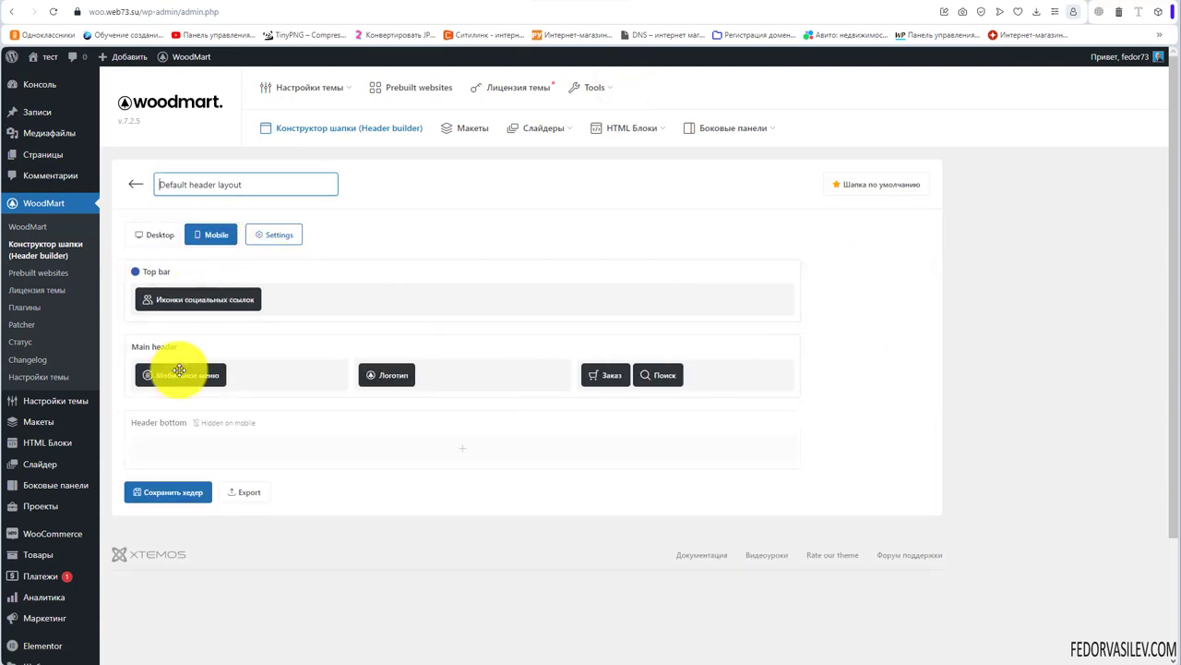
pyautogui.click(189, 362)
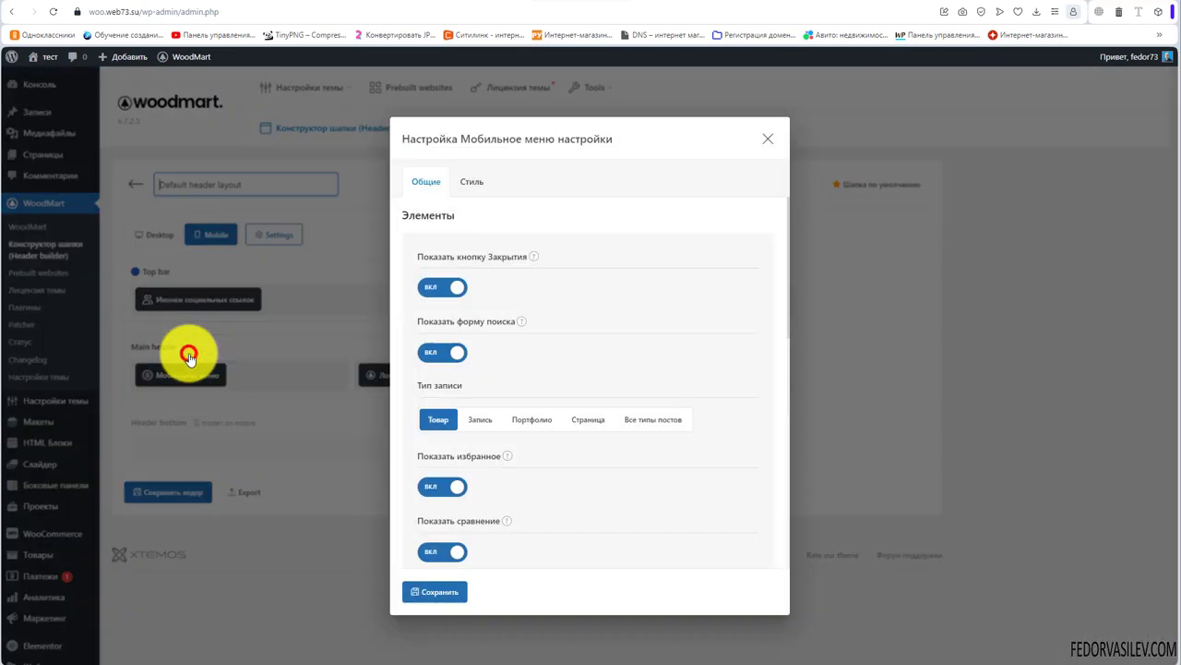
pyautogui.scroll(-5, 605, 325)
pyautogui.scroll(-3, 606, 324)
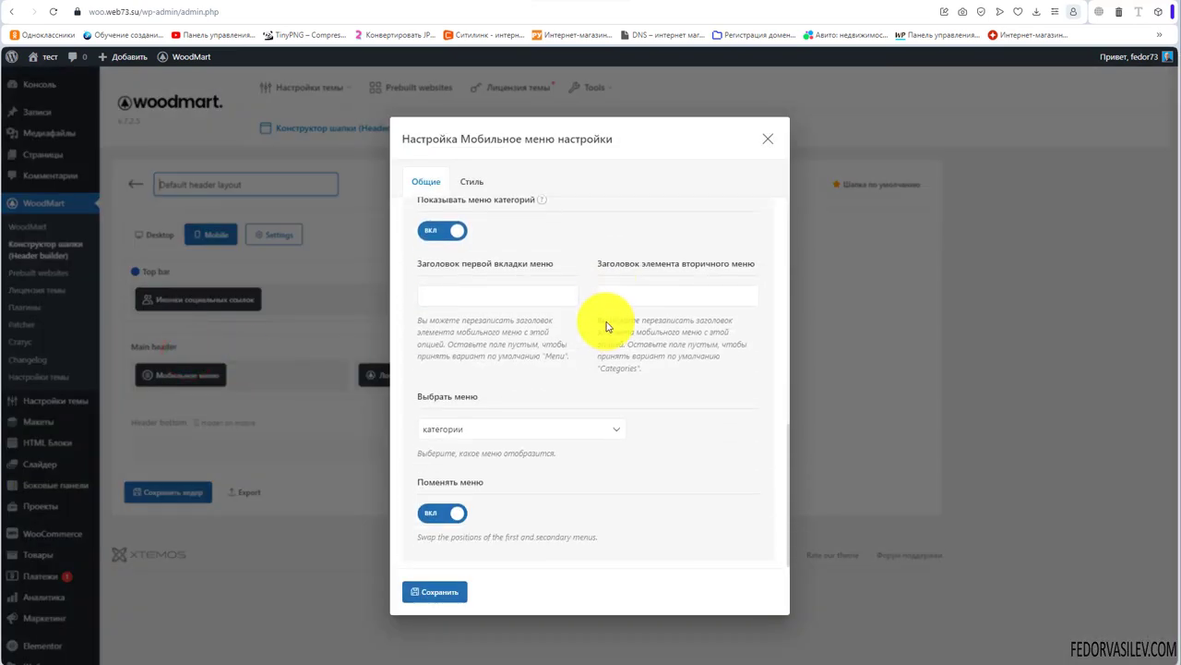
pyautogui.click(458, 432)
pyautogui.click(461, 480)
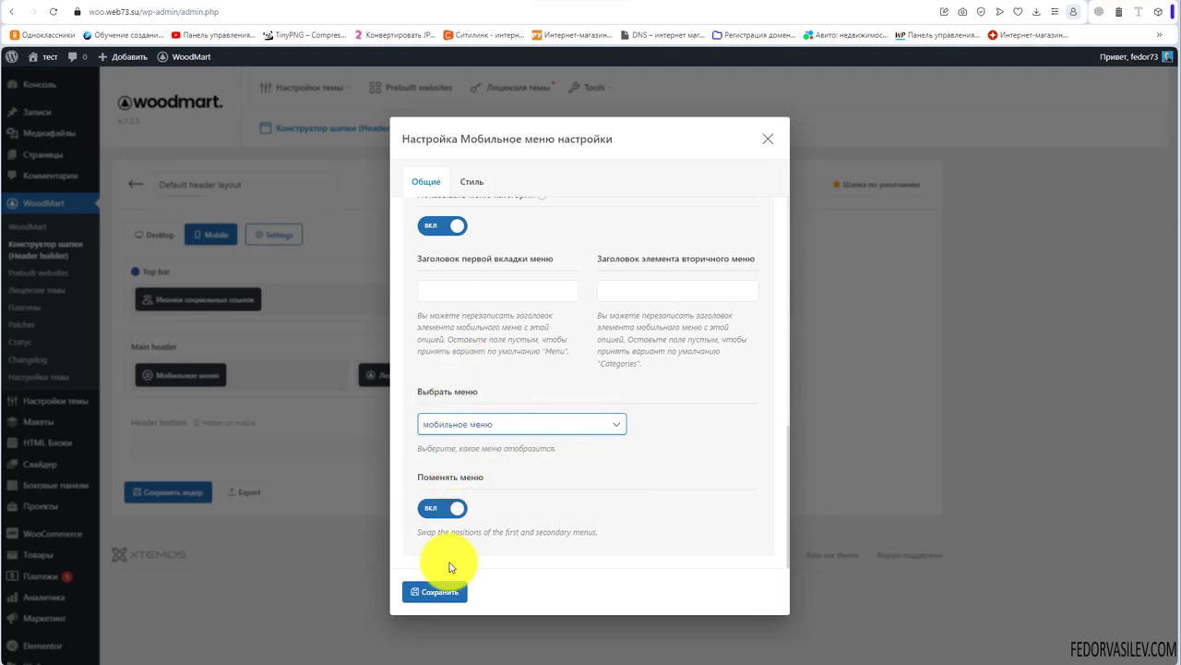
pyautogui.click(442, 592)
pyautogui.click(184, 490)
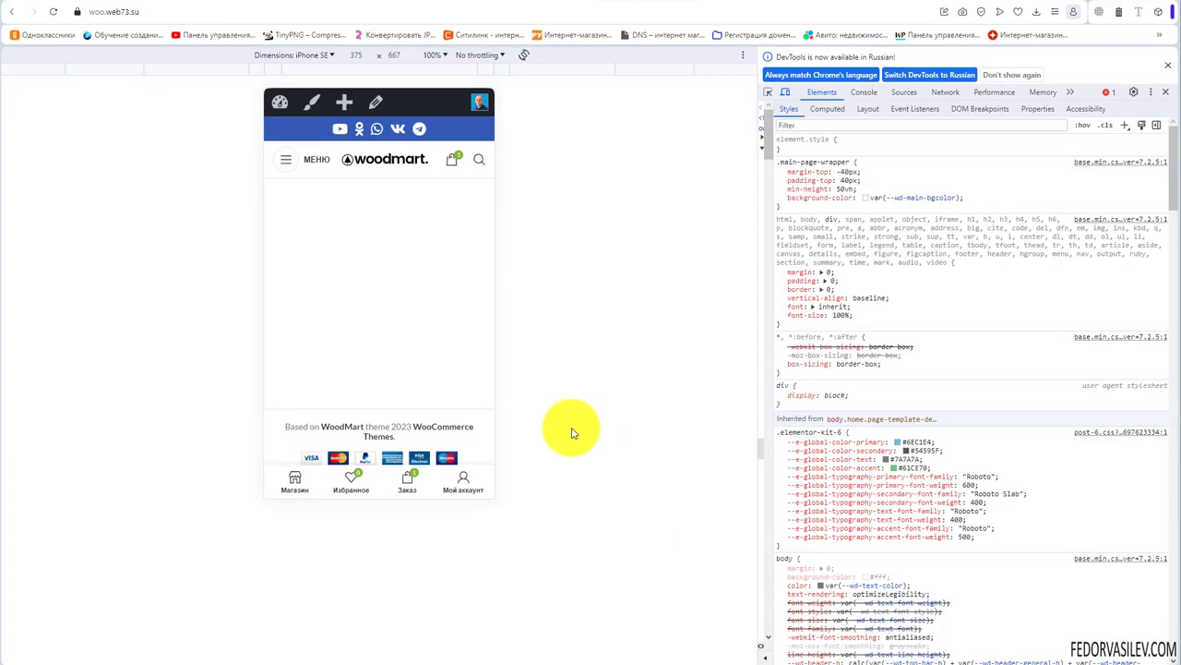
# Step: Check the storefront's mobile side menu by expanding the Часы submenu, and close the side menu
pyautogui.click(285, 159)
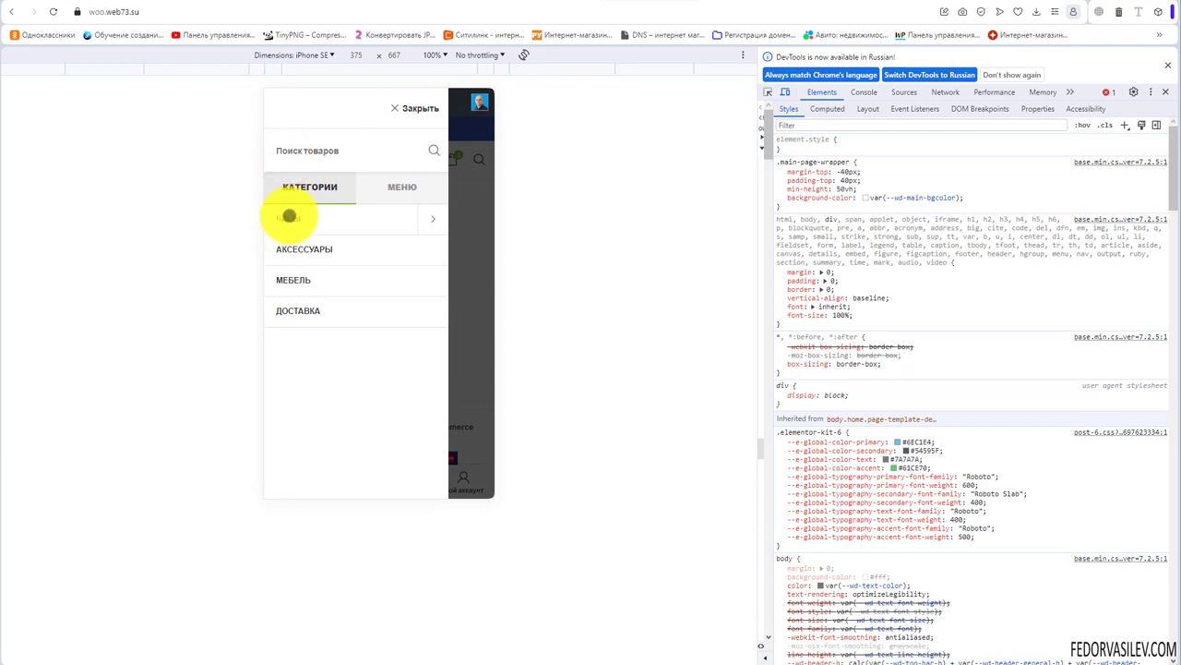
pyautogui.click(433, 218)
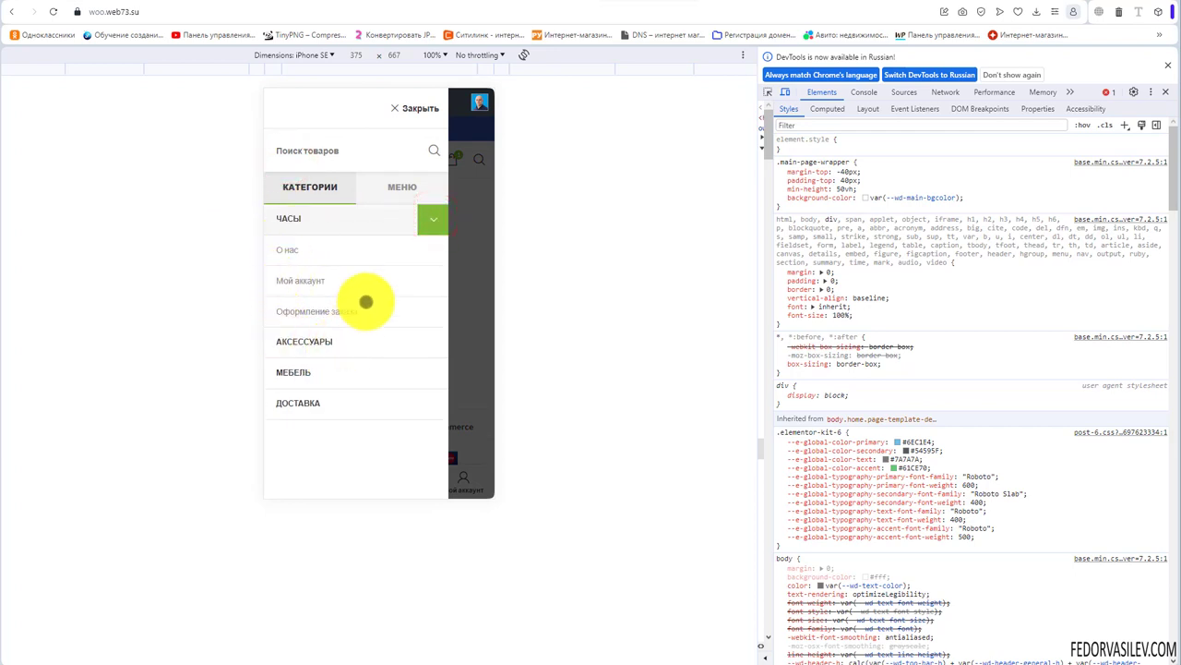
pyautogui.click(548, 216)
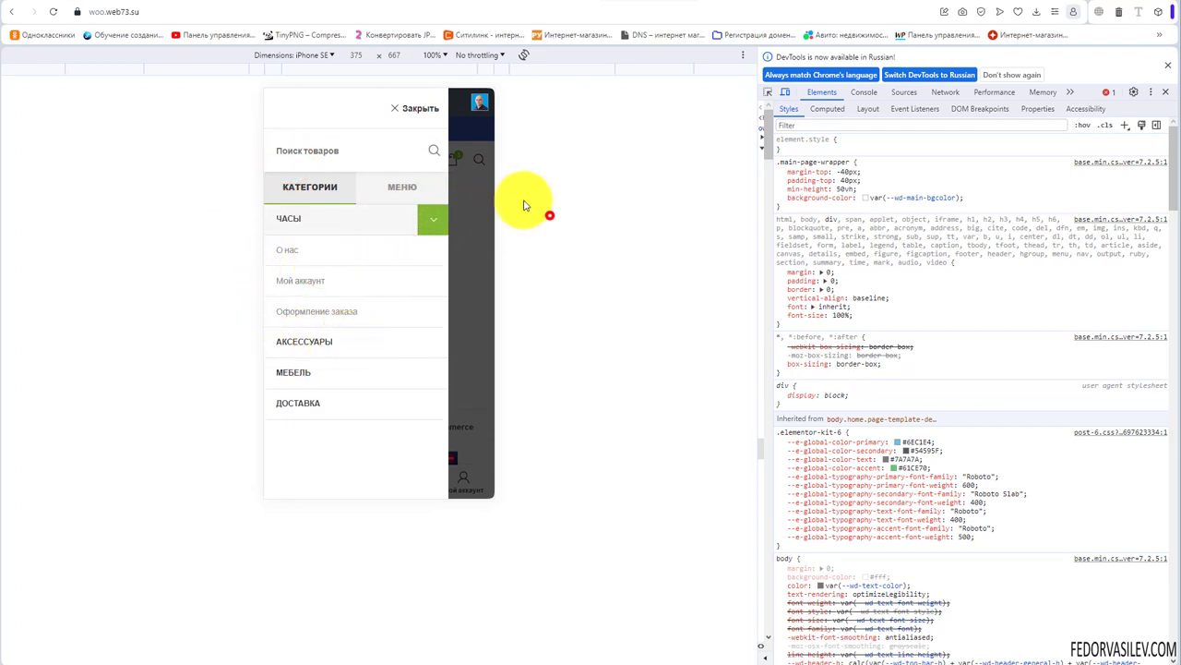
pyautogui.click(425, 108)
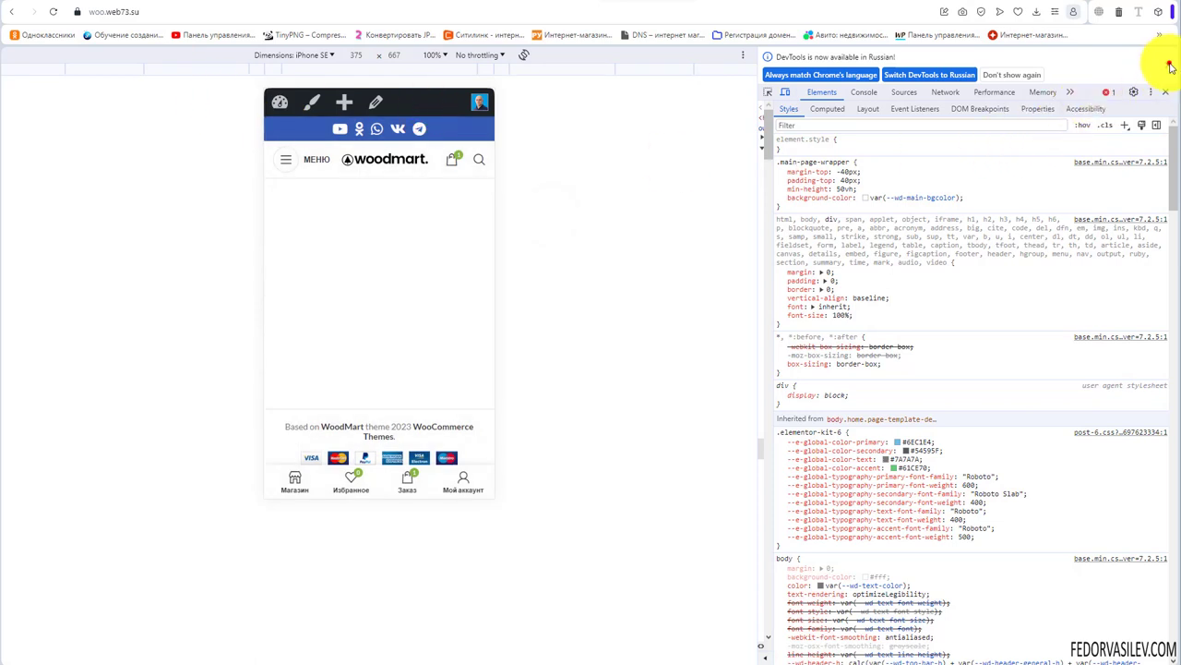
# Step: Close the developer tools and check the Часы mega menu on the desktop storefront
pyautogui.click(1169, 61)
pyautogui.click(1166, 58)
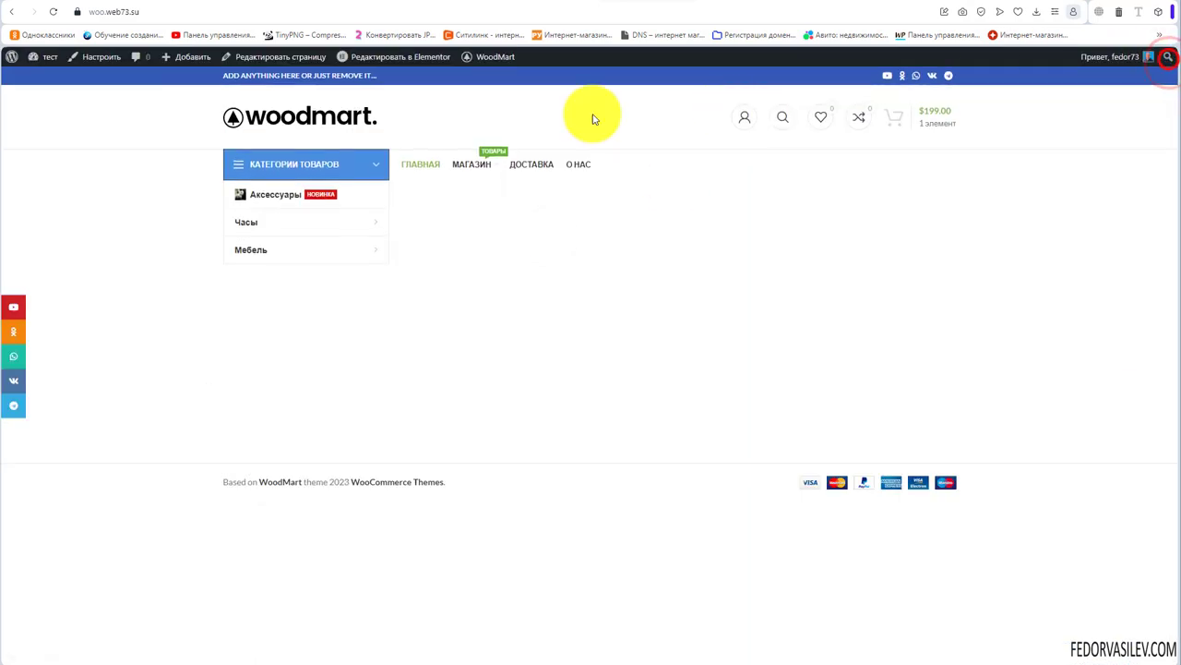
pyautogui.click(258, 223)
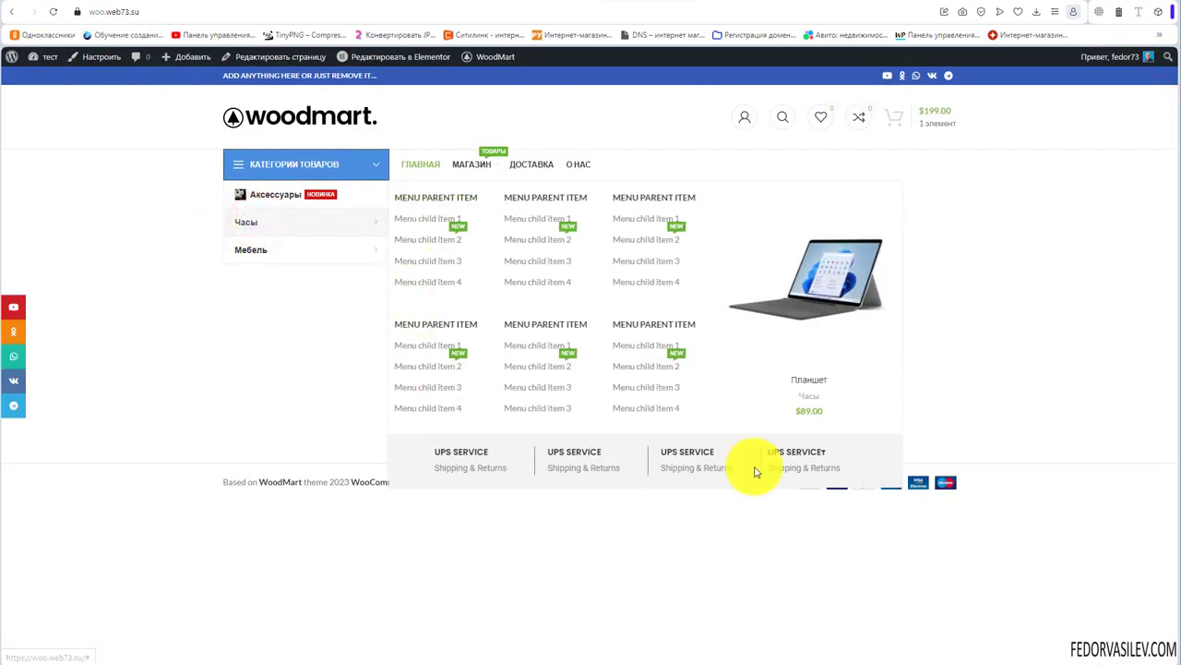